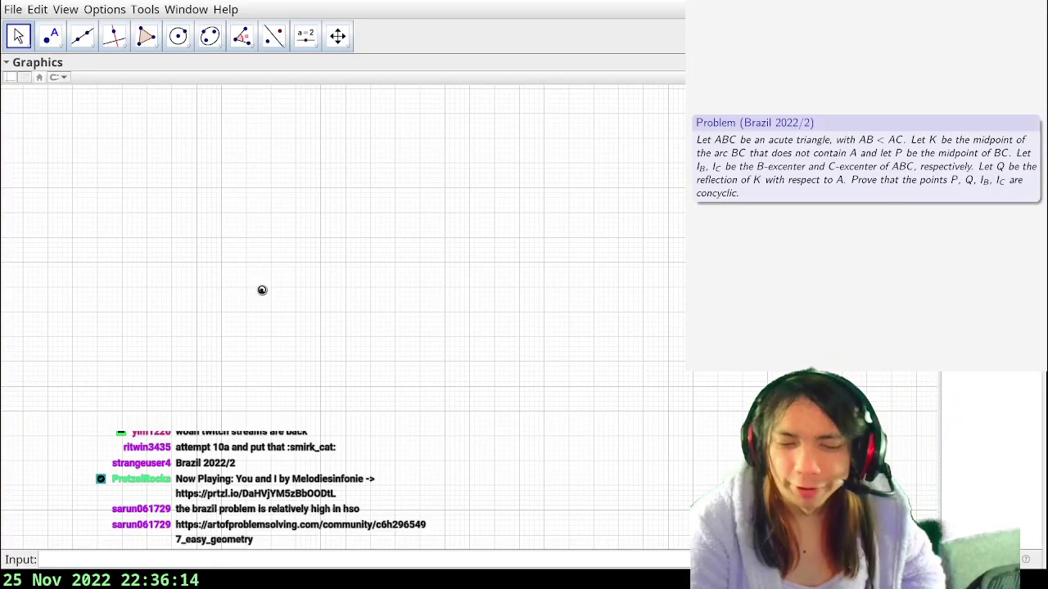
- Draw an acute triangle ABC with horizontal base BC and AB shorter than AC, nudging vertex A slightly down
left_click(147, 37)
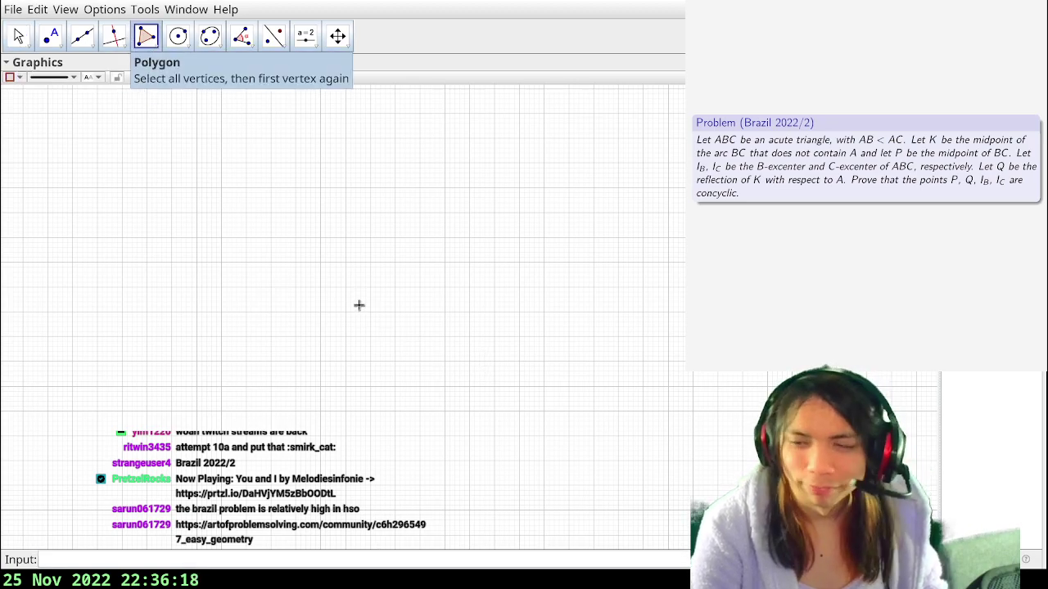
left_click(347, 183)
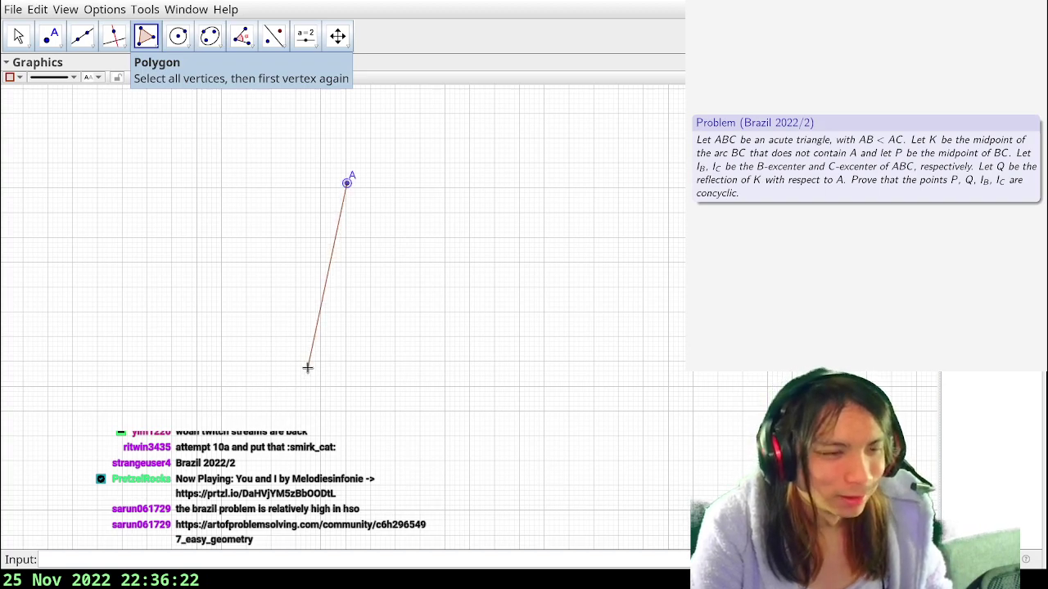
left_click(297, 385)
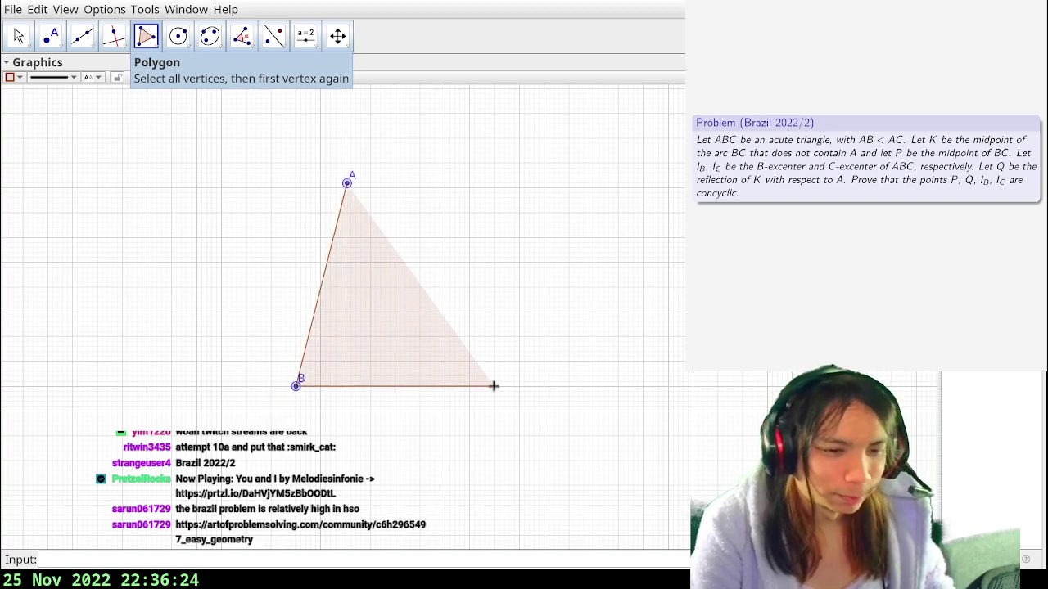
left_click(544, 386)
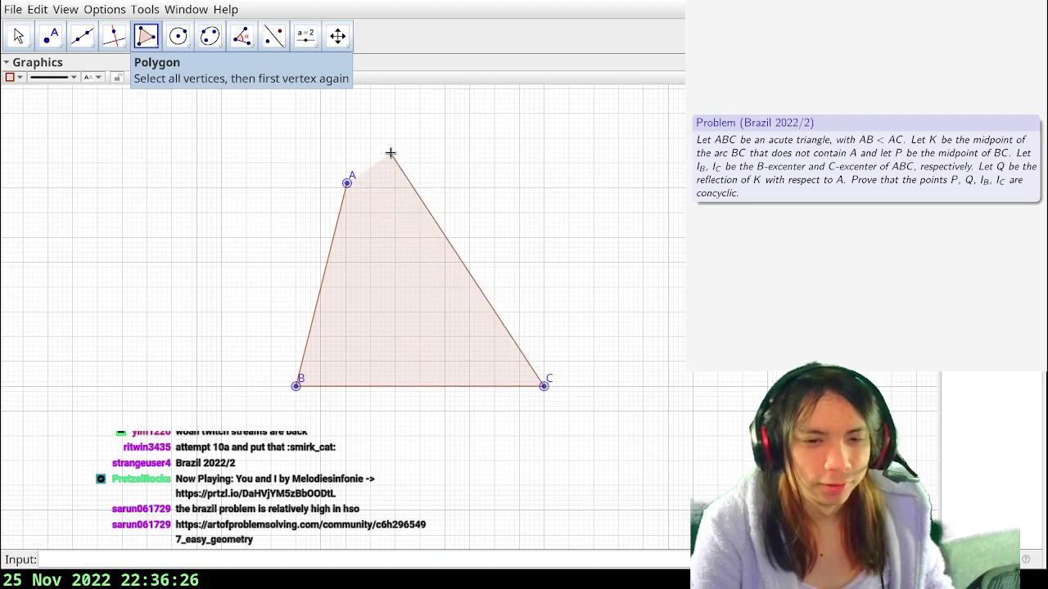
left_click(347, 182)
key("Escape")
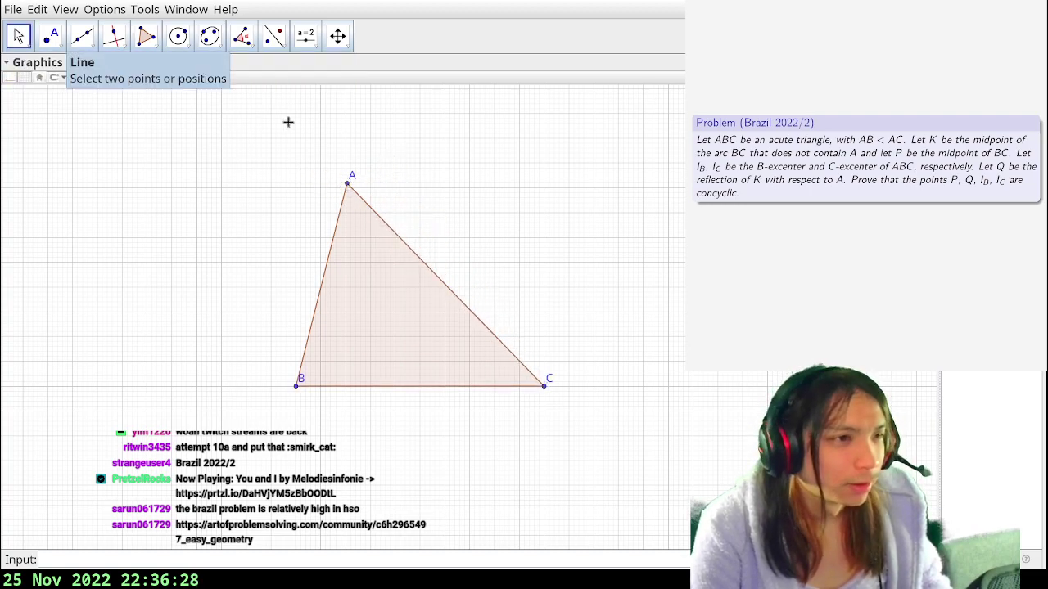
left_click_drag(349, 190, 348, 194)
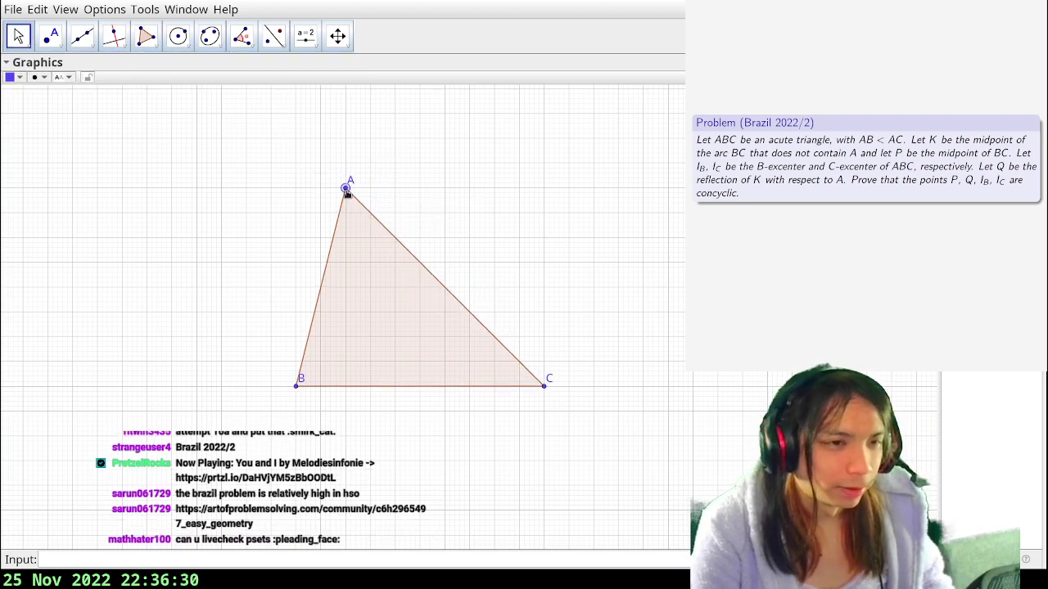
- Define the incenter with the command I=TriangleCenter(A,B,C,1)
left_click(301, 555)
type("I=")
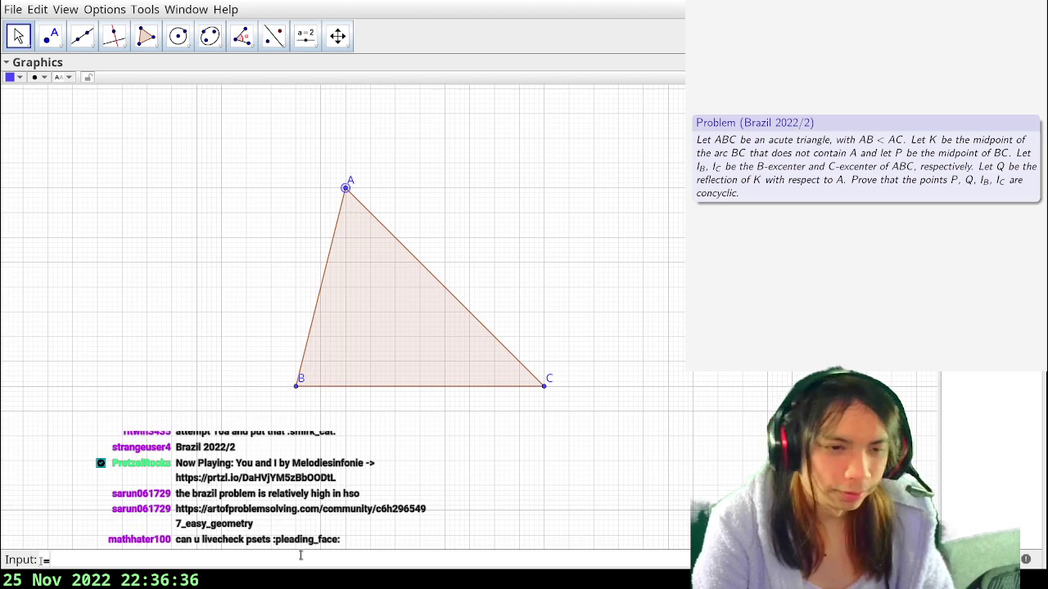
type("TriangleCent")
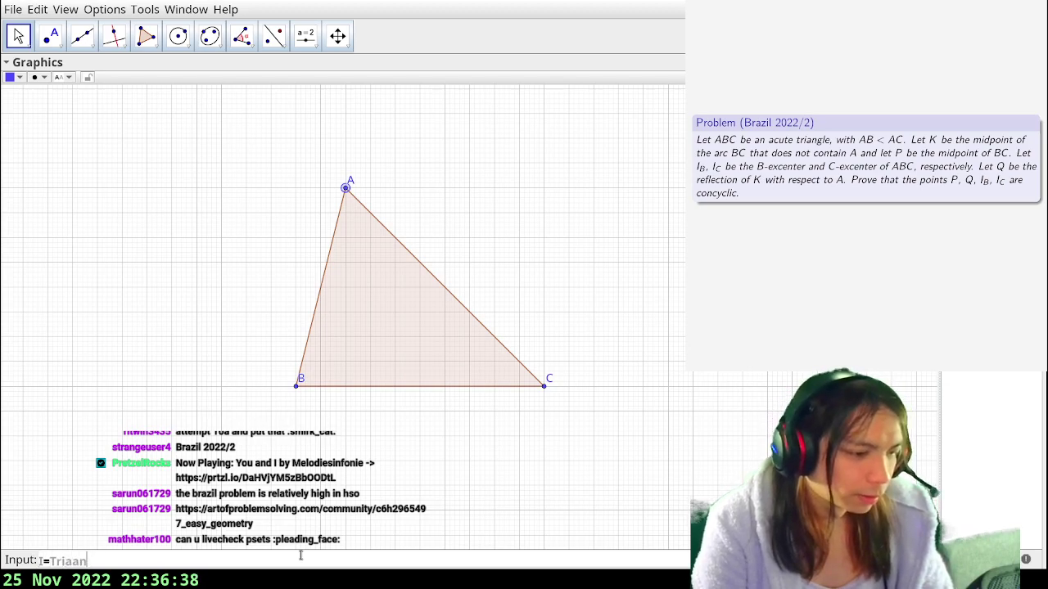
type("er(A,B,C")
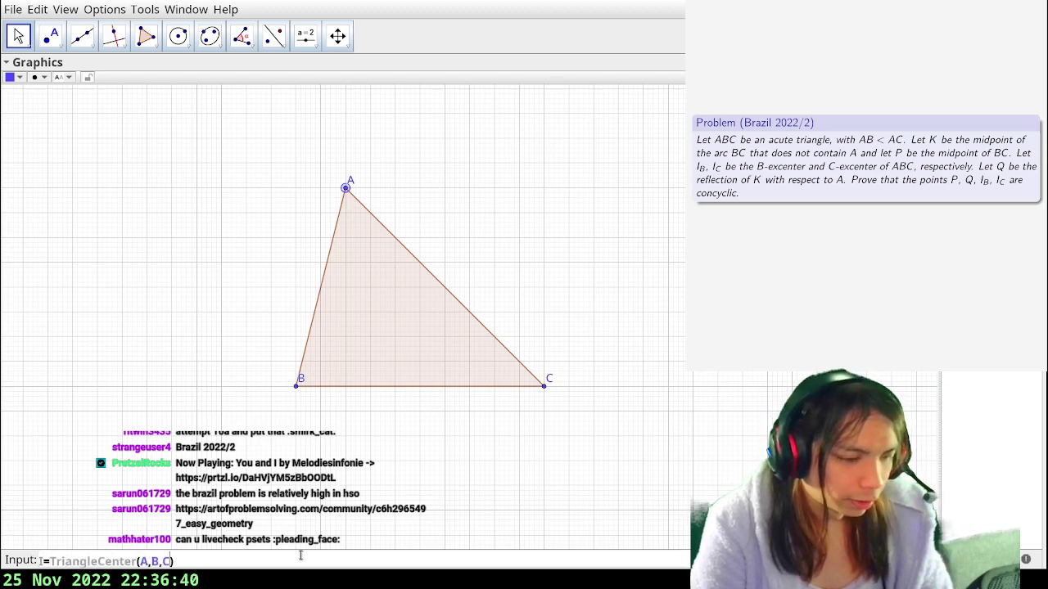
type(",1)")
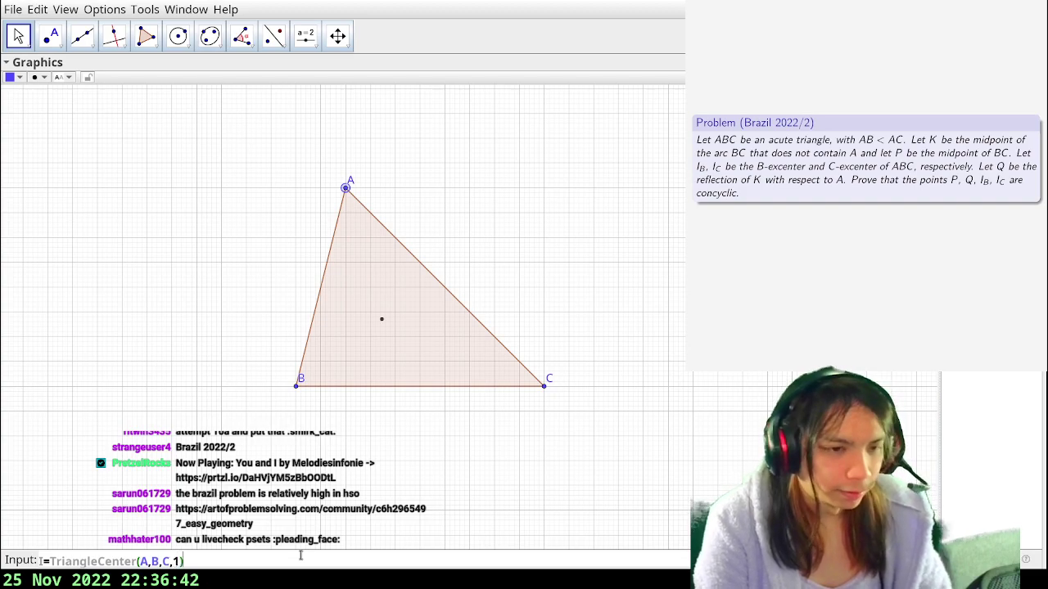
key("Return")
- Define arc midpoint K as the circumcenter of triangle BIC with K=TriangleCenter(B,I,C,3)
type("K=Tr")
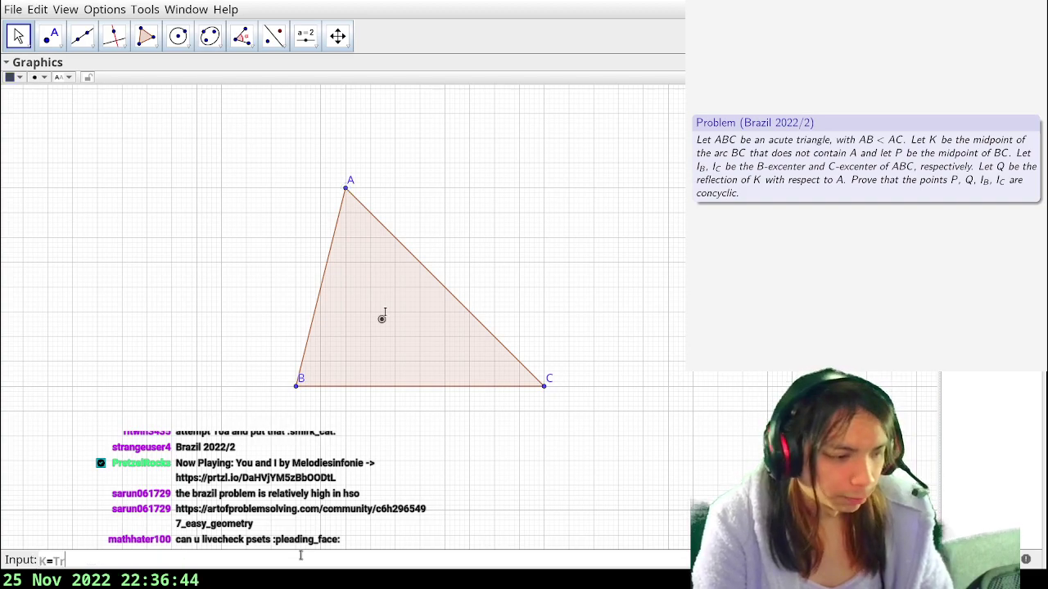
type("iangleCenter(A,B,C)")
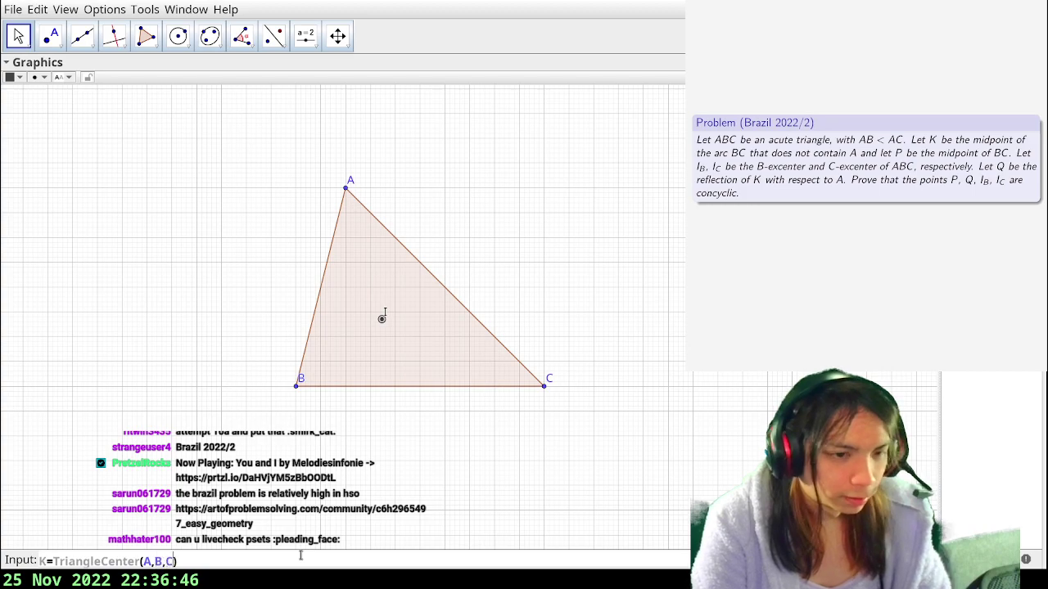
key("BackSpace")
key("BackSpace")
key("BackSpace")
key("BackSpace")
key("BackSpace")
type("B,I,C,")
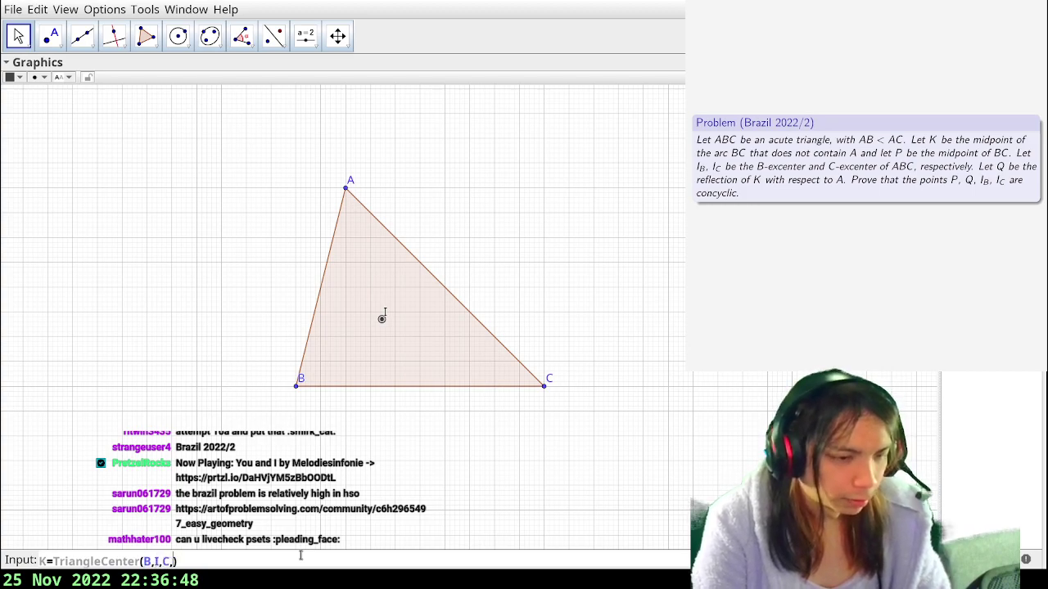
type("3")
key("Return")
- Construct the circumcircle of triangle ABC with the command w=Circle(A,B,C)
type("w=Circle(")
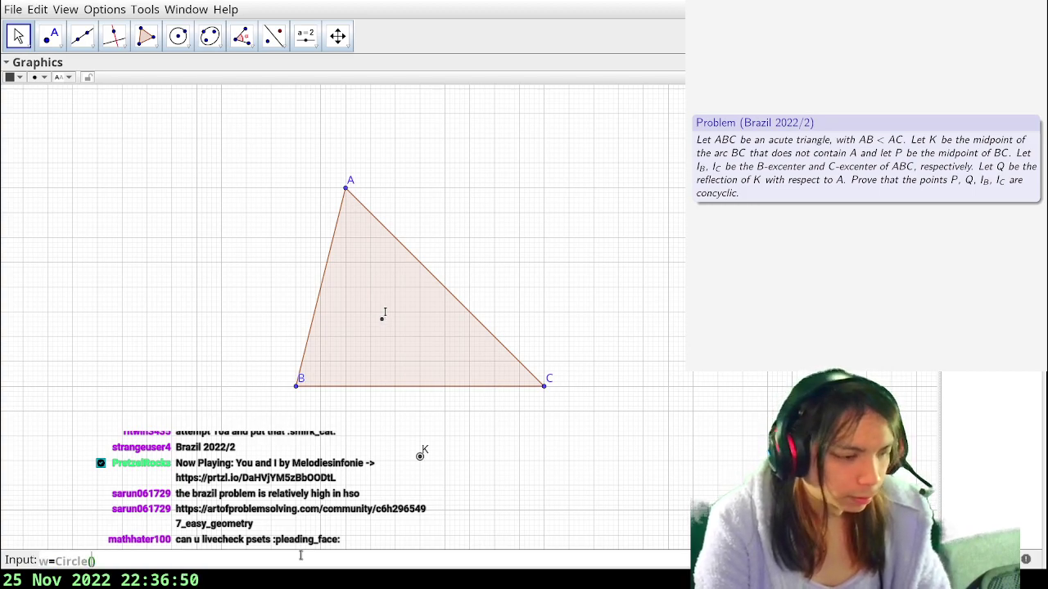
type("A,B,C")
key("Return")
- Define P as the midpoint of side BC with the command P=Midpoint(B,C)
type("p")
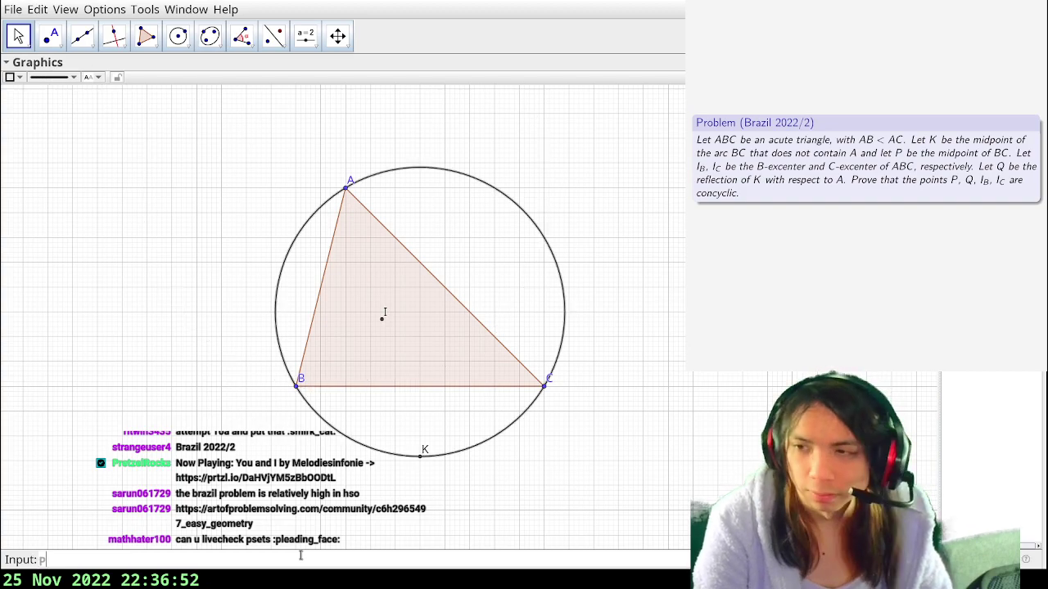
type("=n")
key("BackSpace")
type("mi")
key("BackSpace")
key("BackSpace")
key("BackSpace")
key("BackSpace")
type("P=")
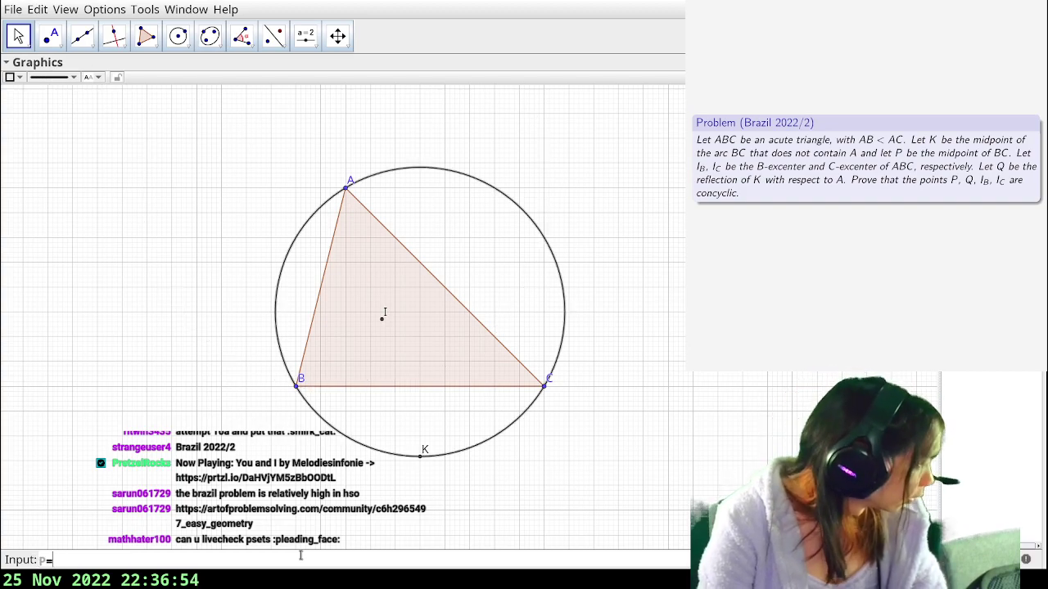
type("Midpo")
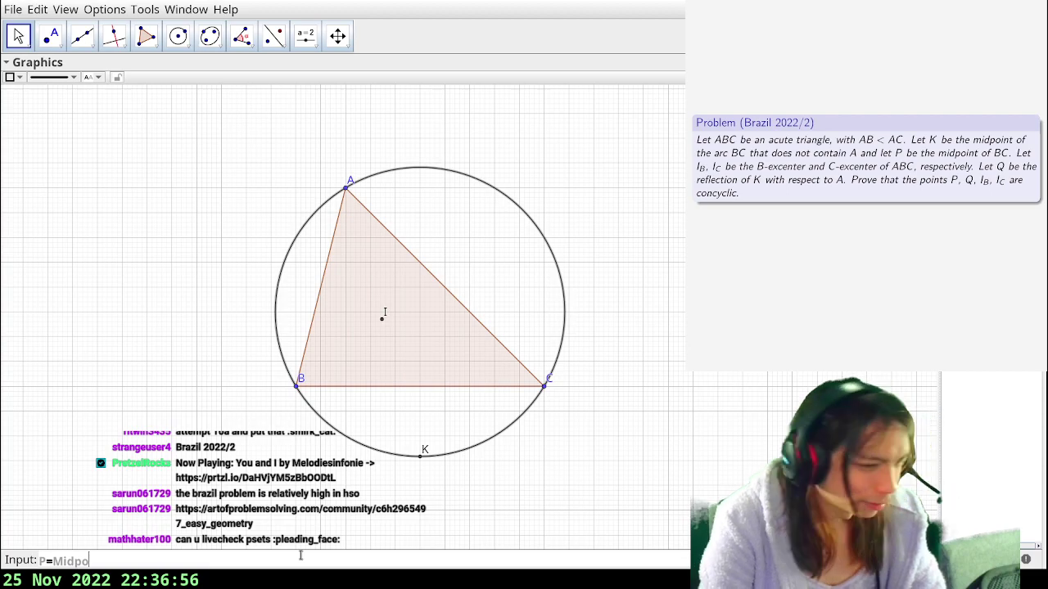
type("int(B,C)")
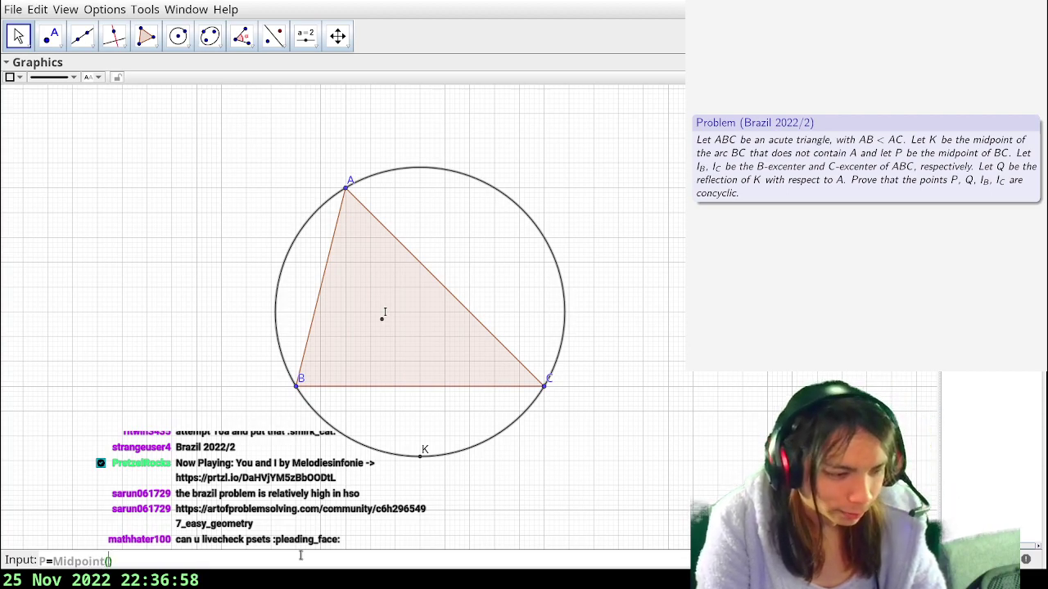
key("Return")
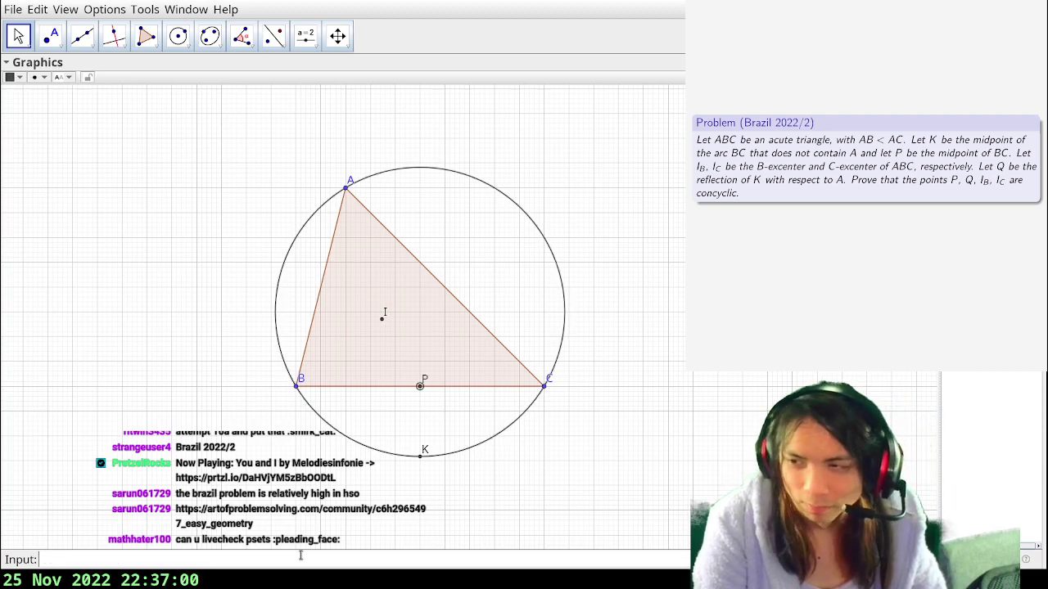
- Define a point Q with the expression Q=2*K-A
type("K=")
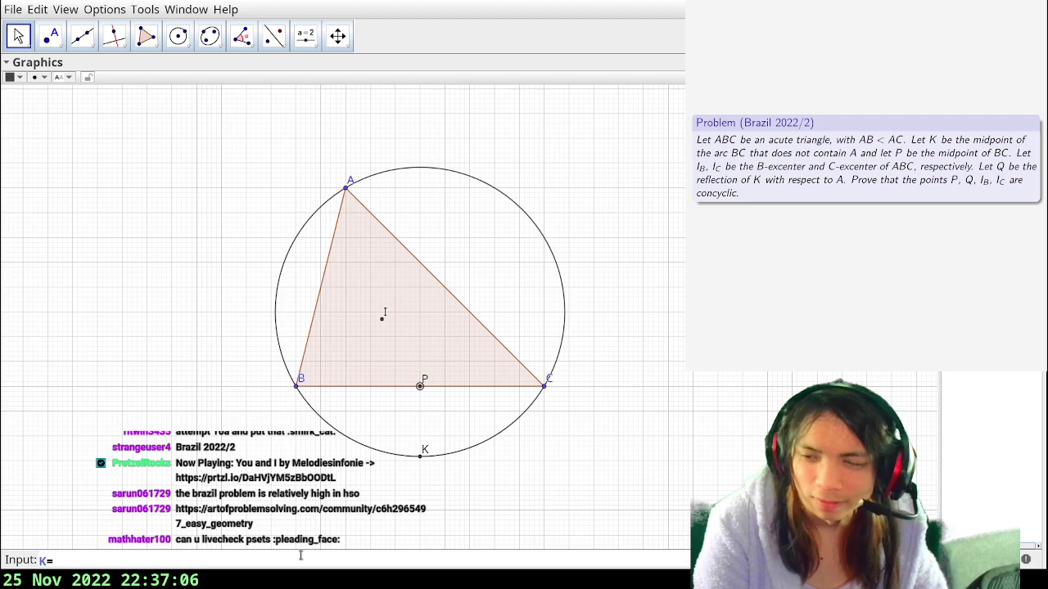
key("BackSpace")
key("BackSpace")
type("Q=")
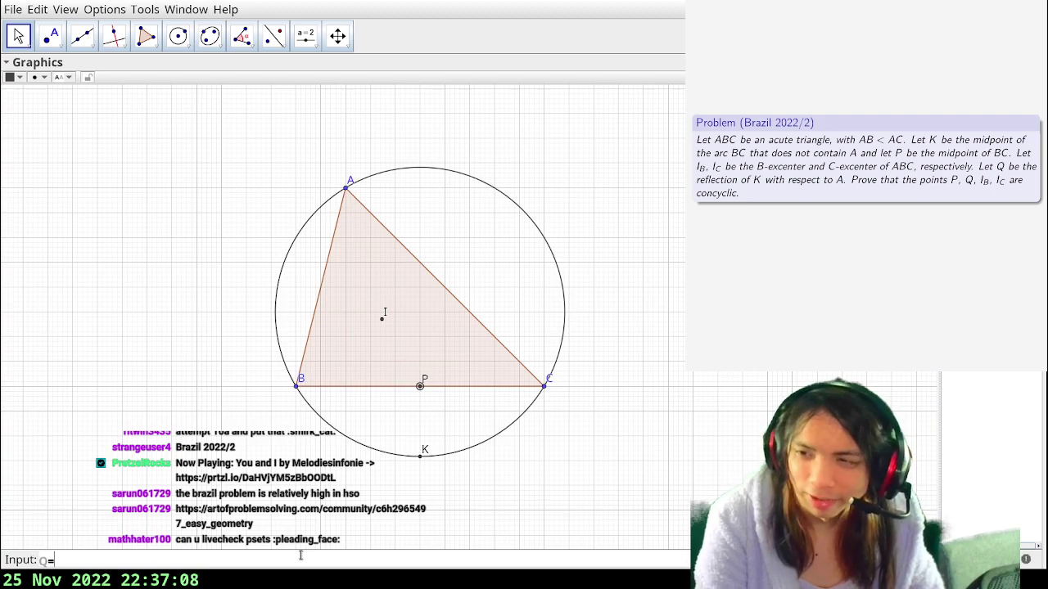
type("2*K-A")
key("Return")
- Redefine point Q so that it is the reflection of K over A
scroll(483, 318, "down", 1)
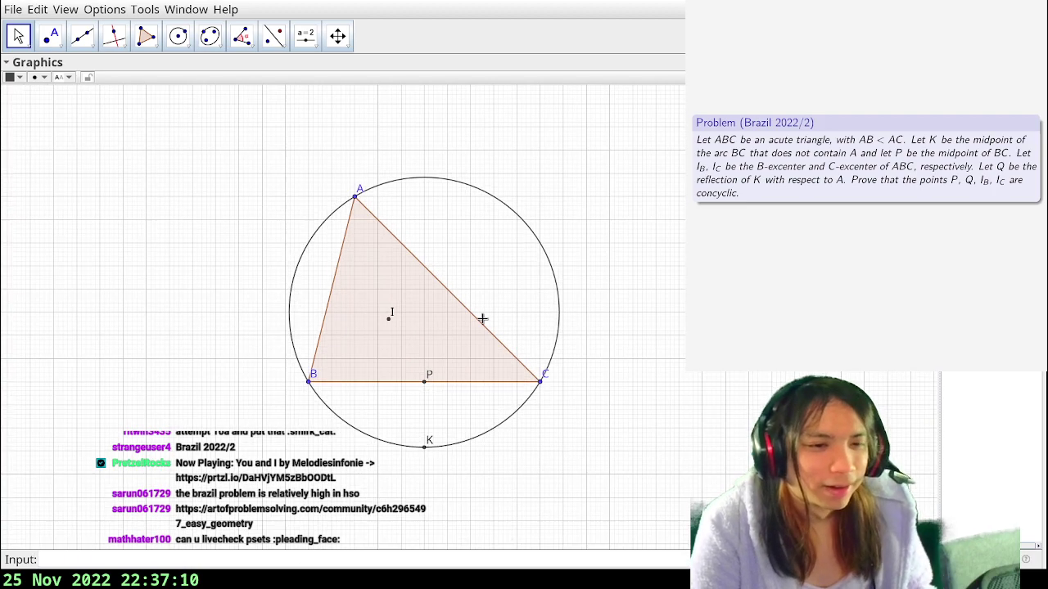
scroll(482, 320, "down", 6)
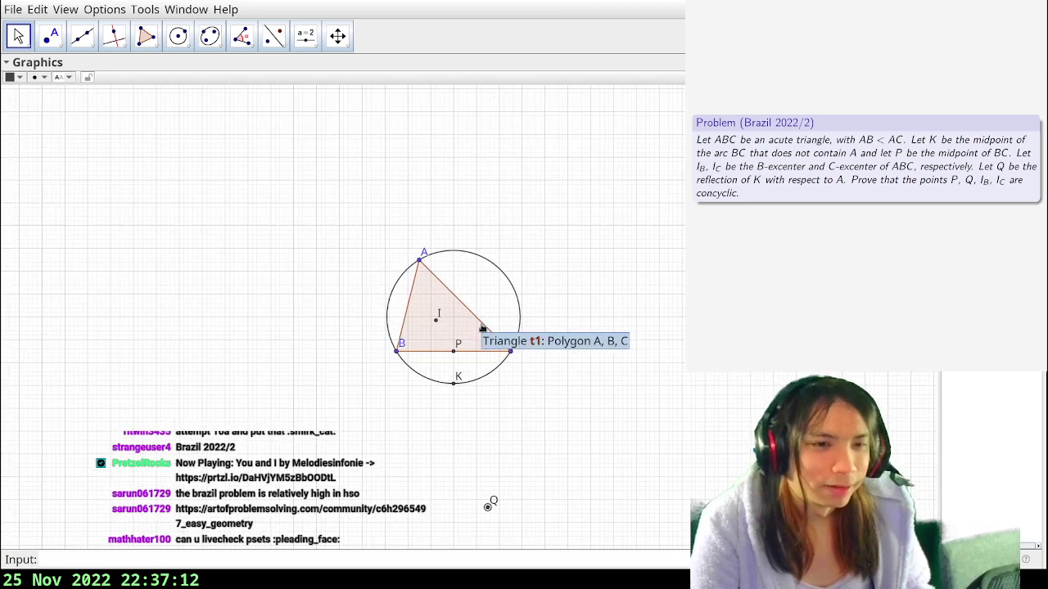
double_click(490, 505)
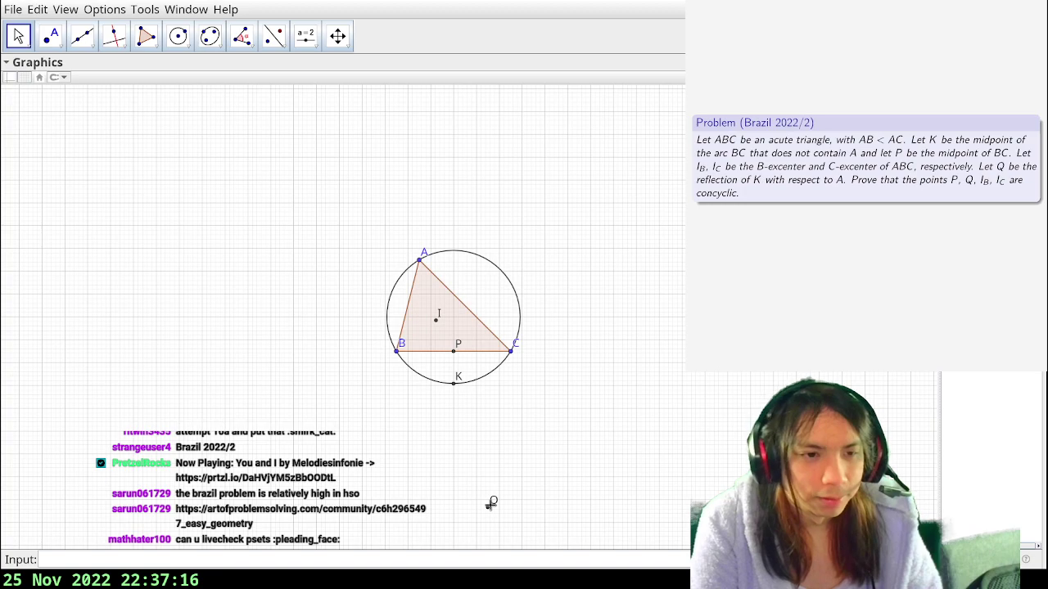
key("Return")
- Define M_b, the midpoint of arc AC, with the command M_b=TriangleCenter(A,I,C,3)
scroll(593, 375, "up", 3)
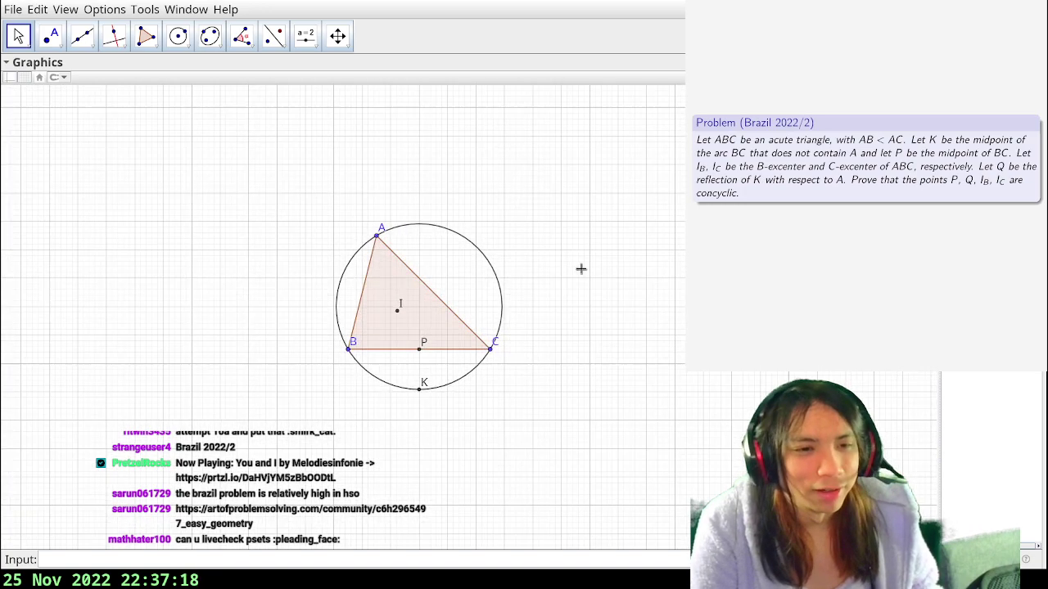
left_click_drag(569, 190, 614, 290)
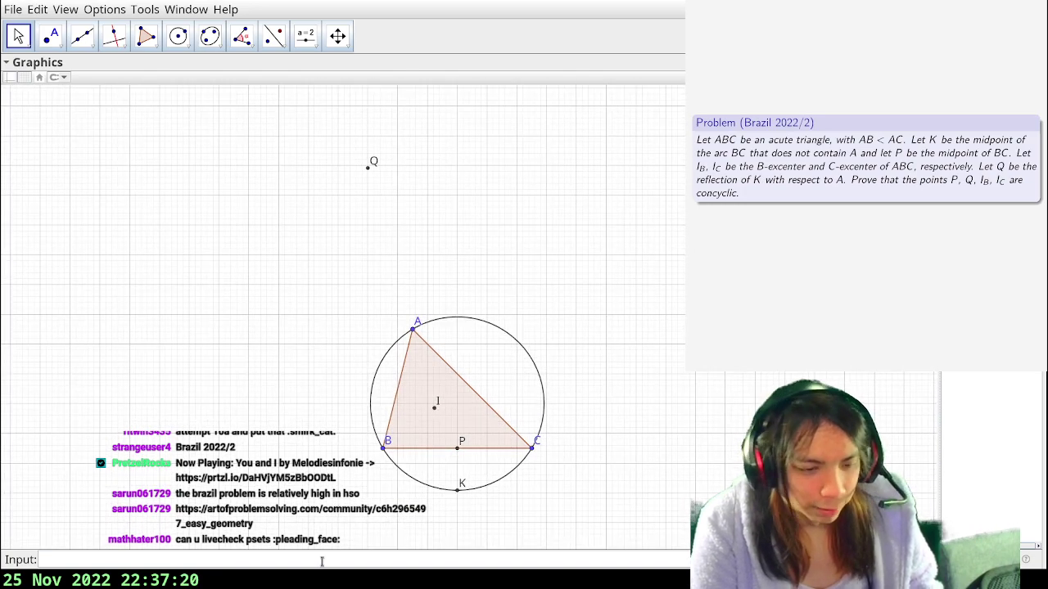
type("M_b=")
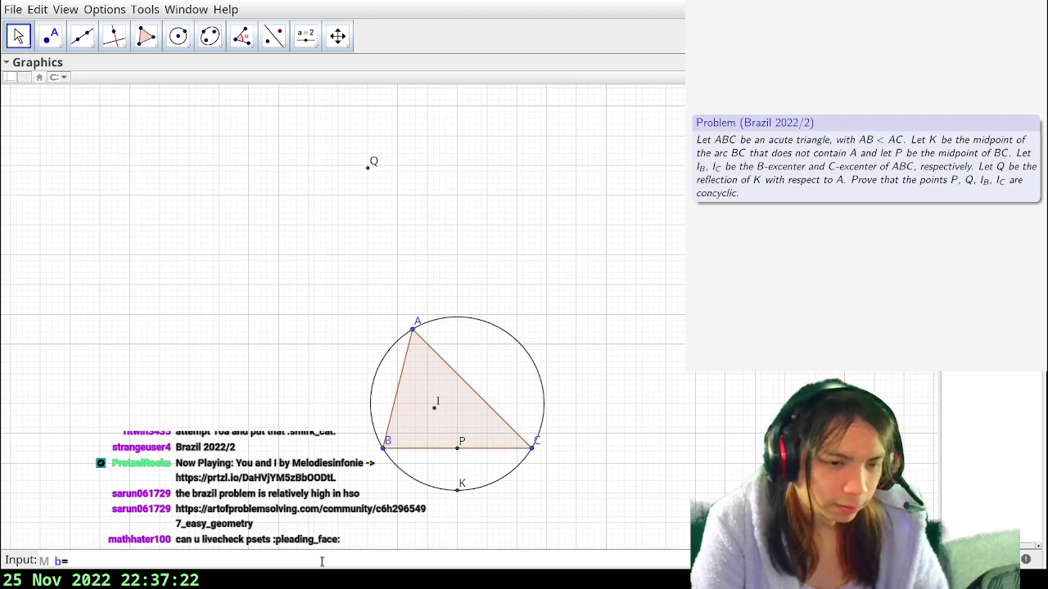
type("TriangleCent")
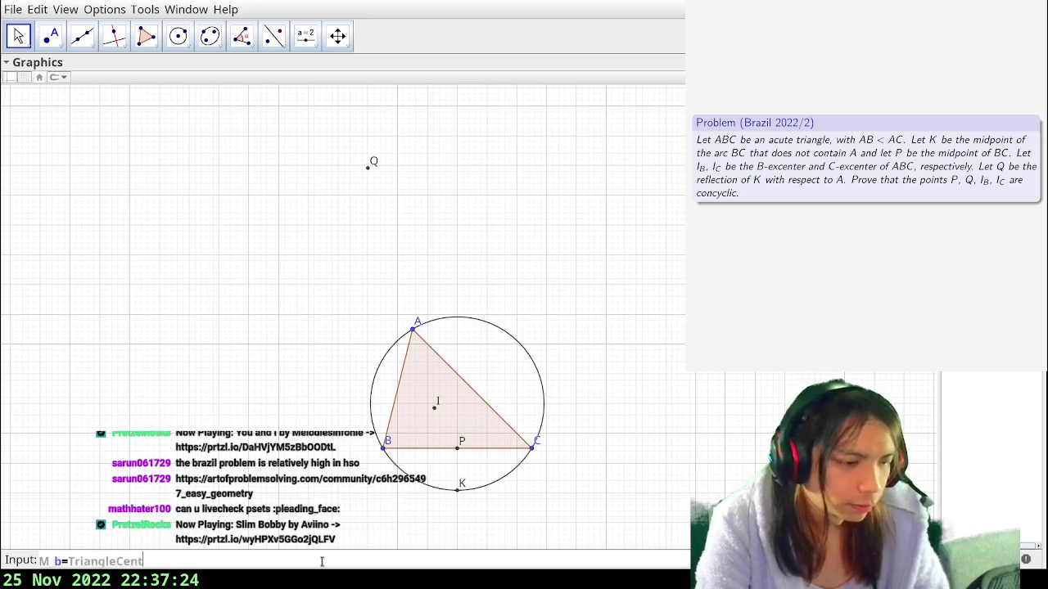
type("er(")
type("A,I,C,1")
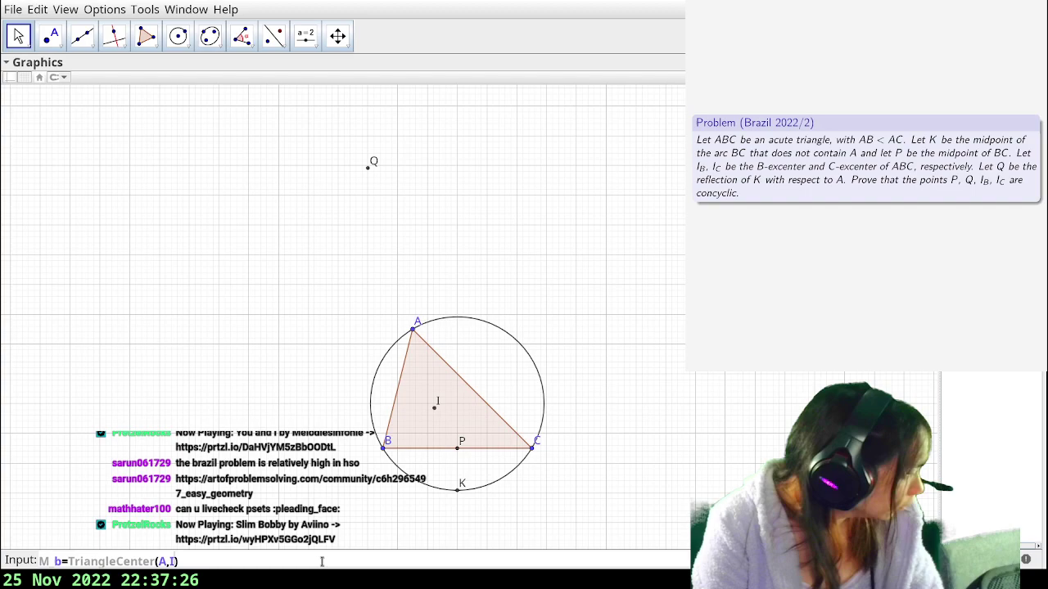
key("BackSpace")
type("3")
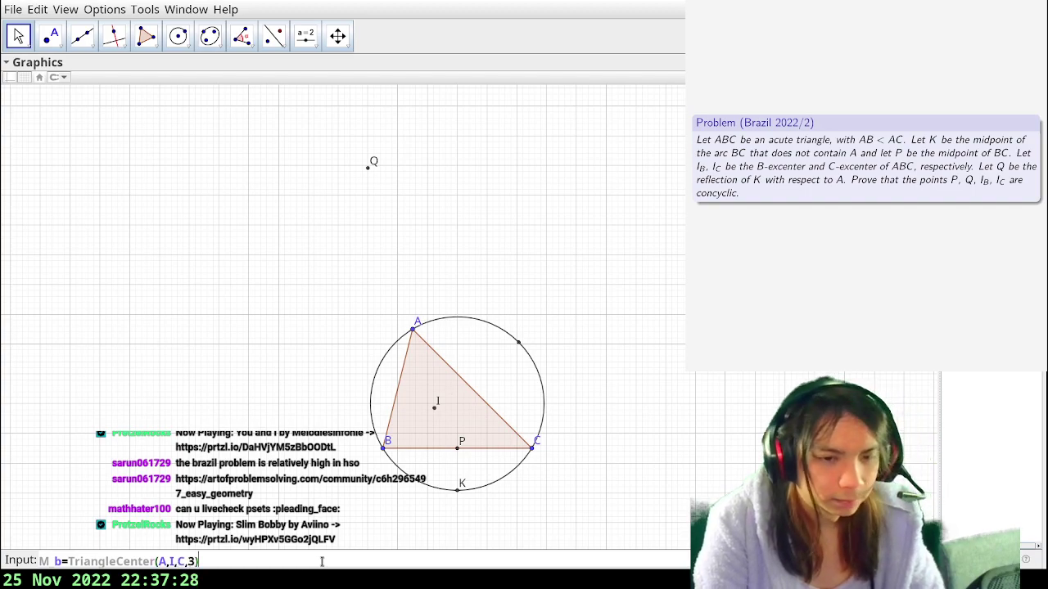
key("Return")
- Define M_c, the midpoint of arc AB, with the command M_c=TriangleCenter(A,I,B,3)
type("c=Triangl")
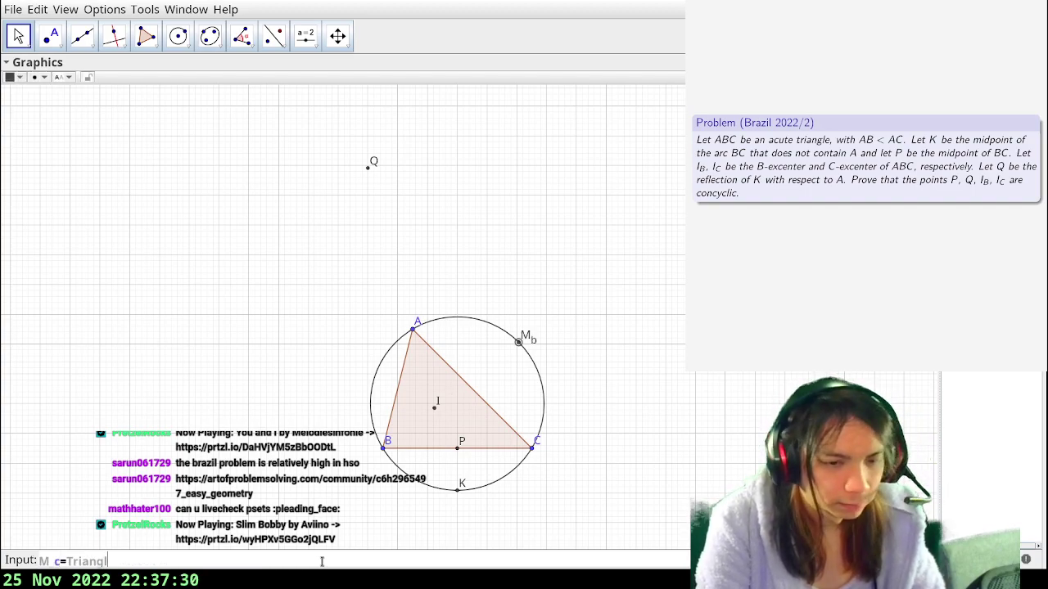
type("e(A,I,B,3")
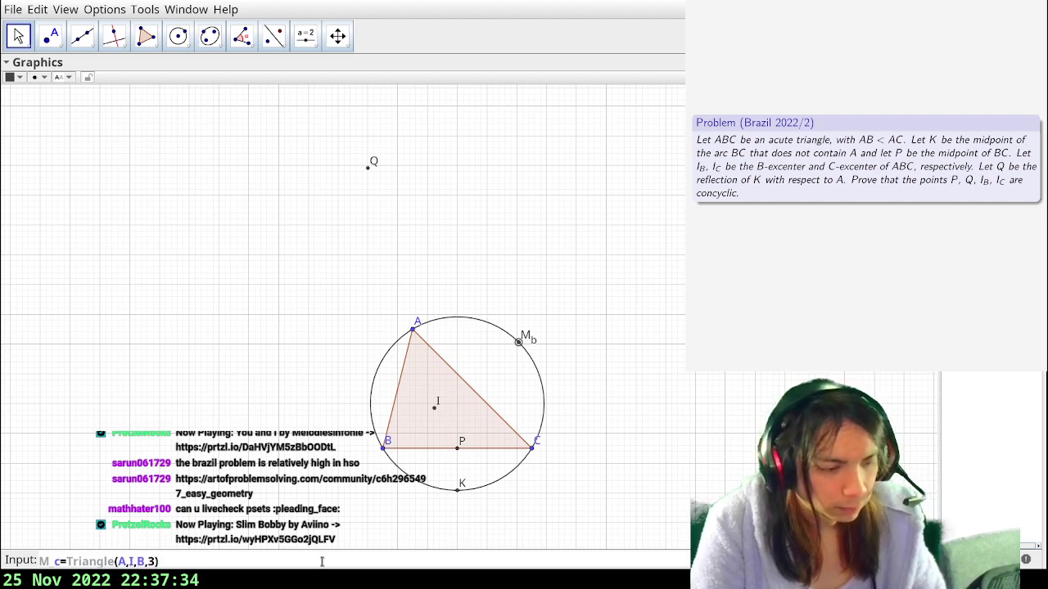
key("Left")
key("Left")
key("Left")
key("Left")
type("C")
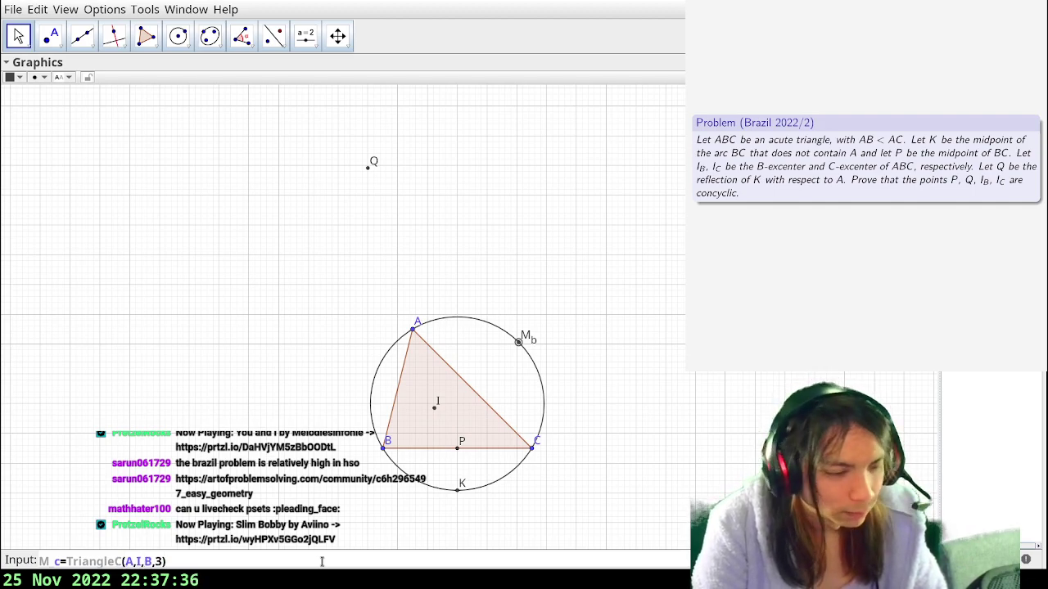
type("enter")
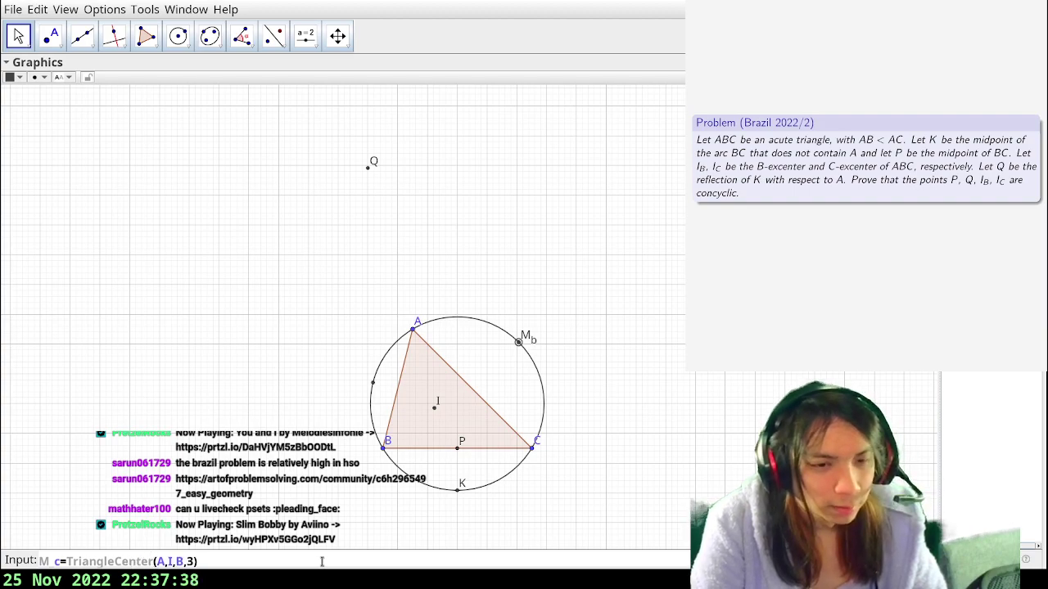
key("Return")
- Define the excenters as reflections of I over the arc midpoints with I_B=2*M_b-I and I_C=2*M_c-I
type("I_B=2*M")
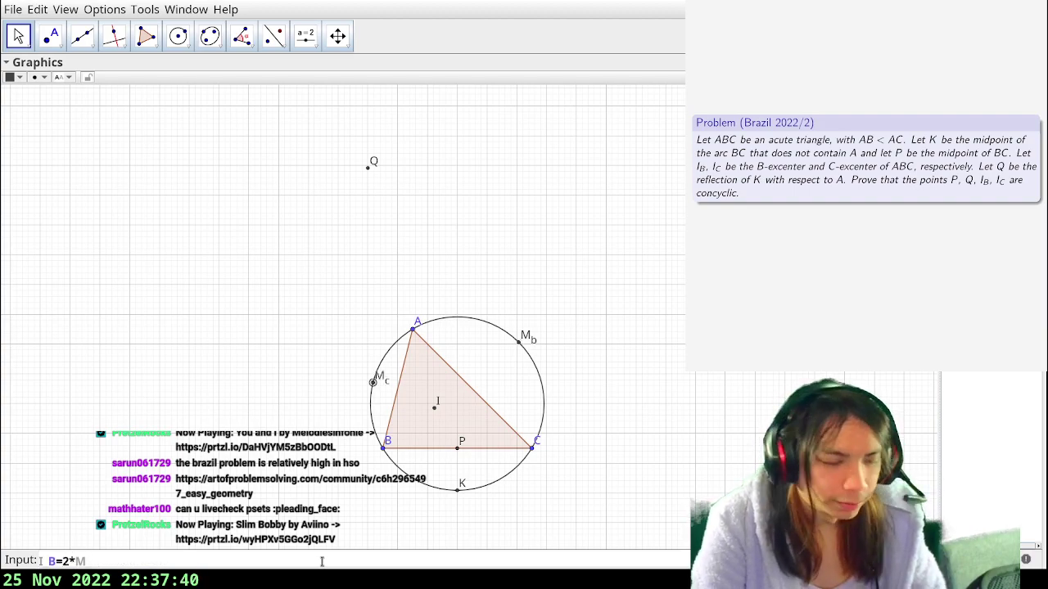
type("_b-I")
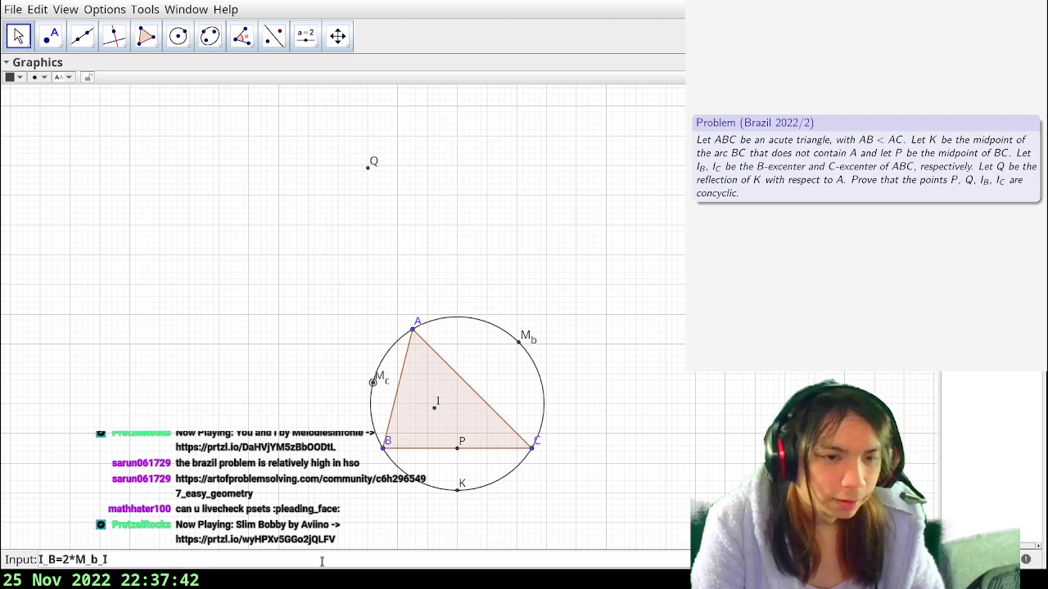
key("Return")
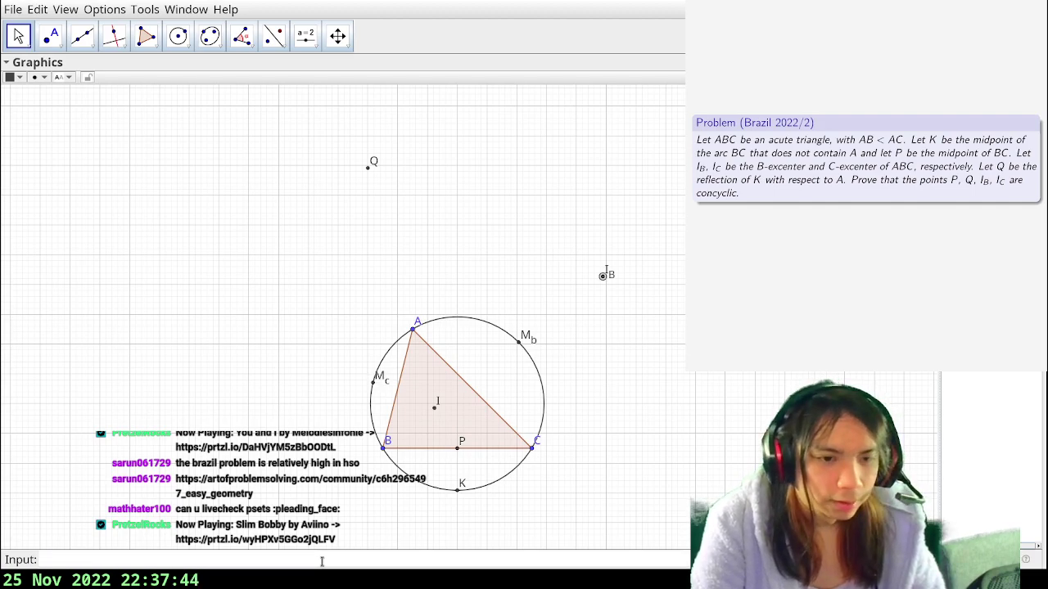
type("I_C=2*M_c-I")
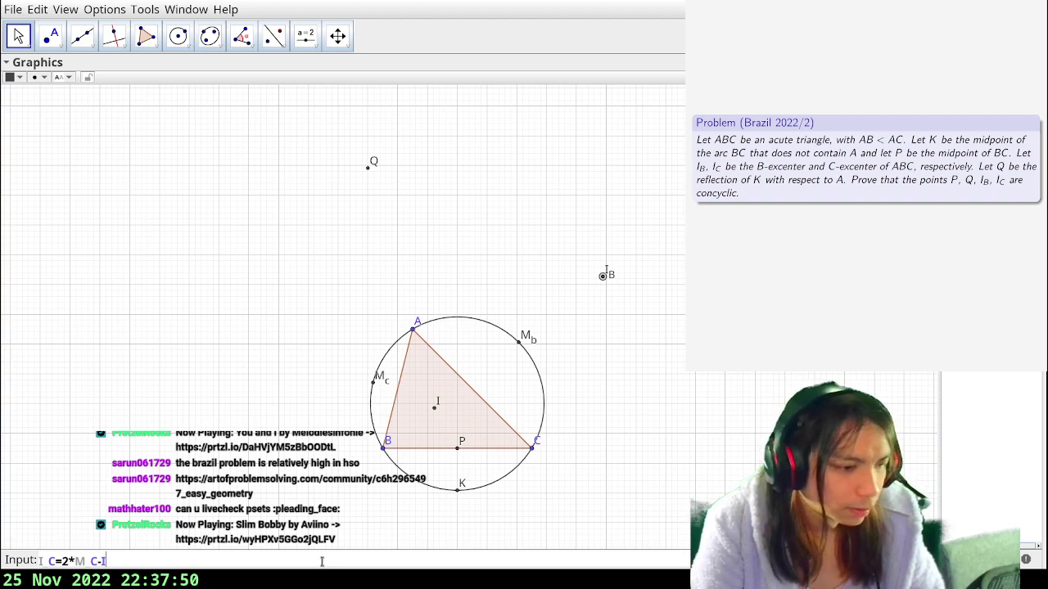
key("Return")
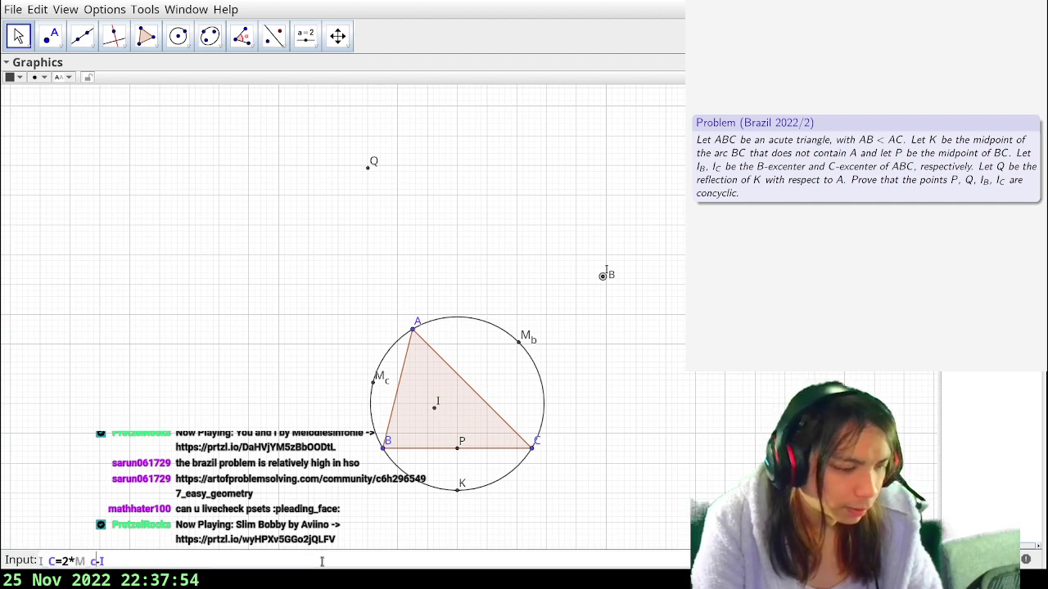
key("Return")
- Rename point M_c to M_C with the Rename command
type("Rename(")
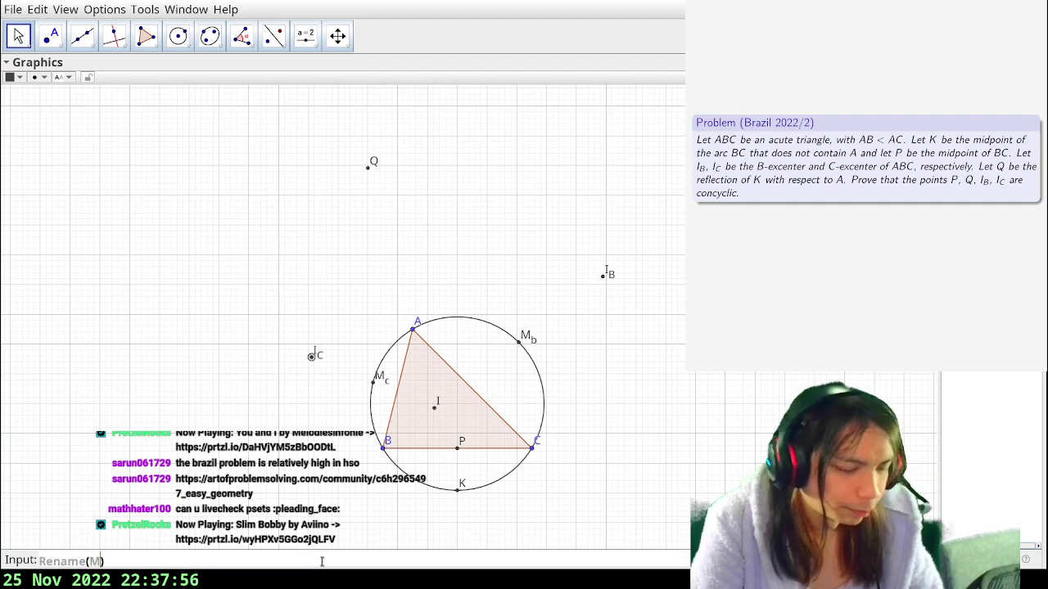
type("\"M_c\",")
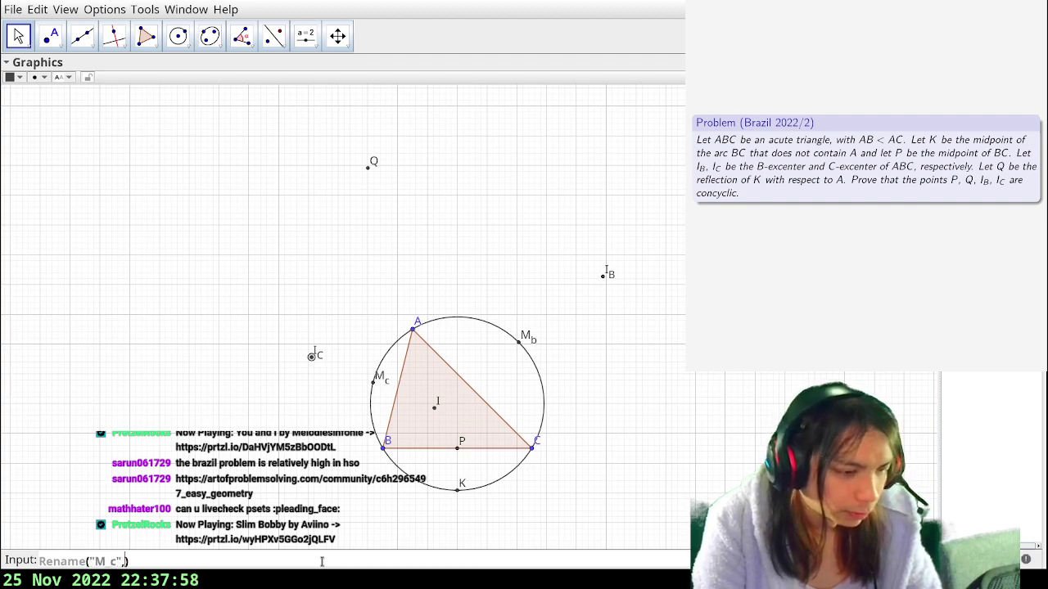
type("_")
key("BackSpace")
key("BackSpace")
key("BackSpace")
type("M_Cc,")
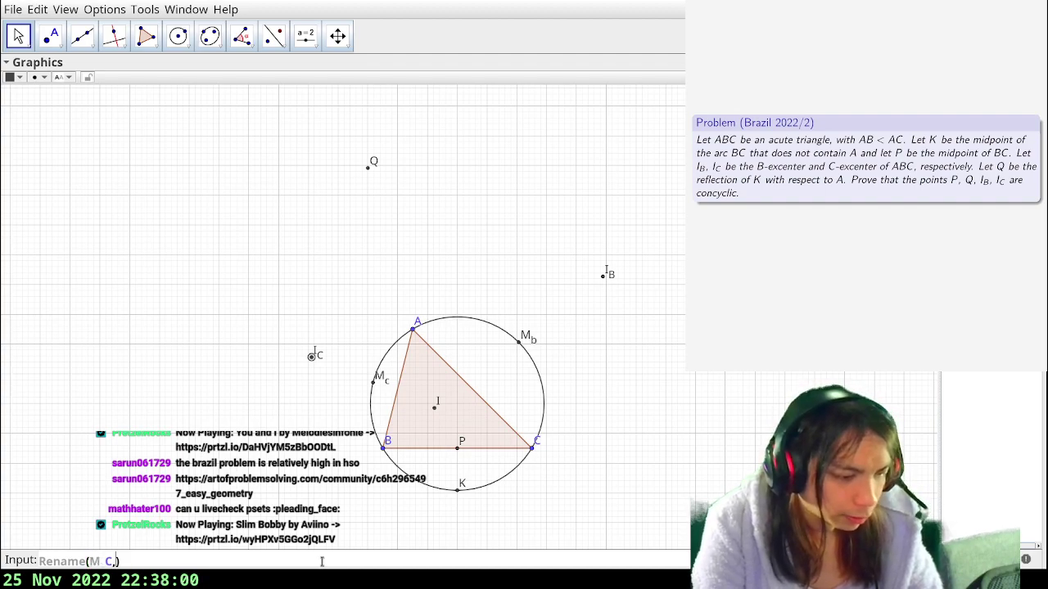
type("\"M_C\"")
key("Return")
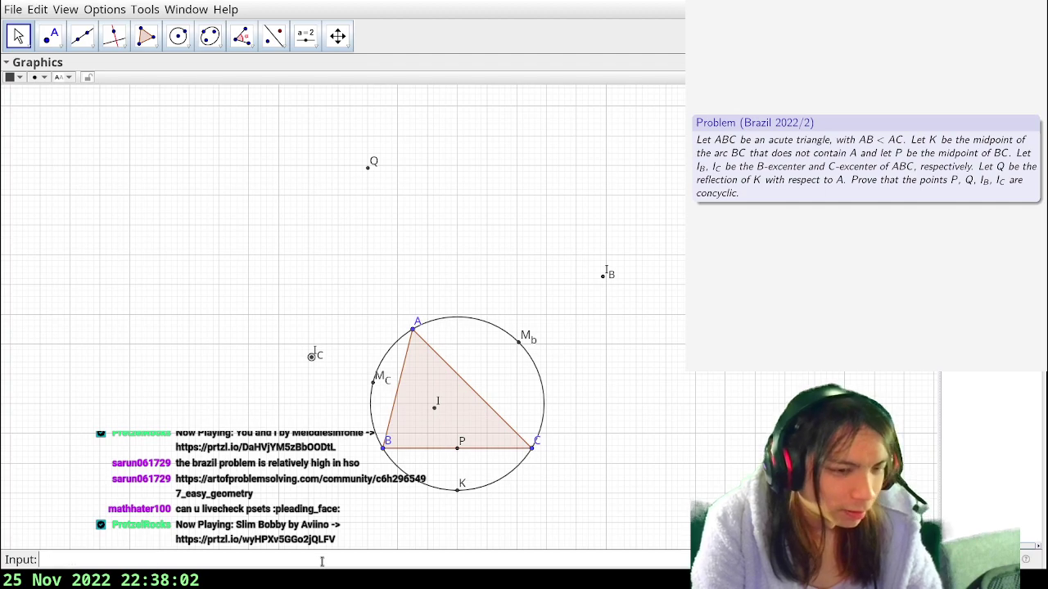
- Rename point M_b to M_B with the Rename command
type("Rename(M_b, \"M_B")
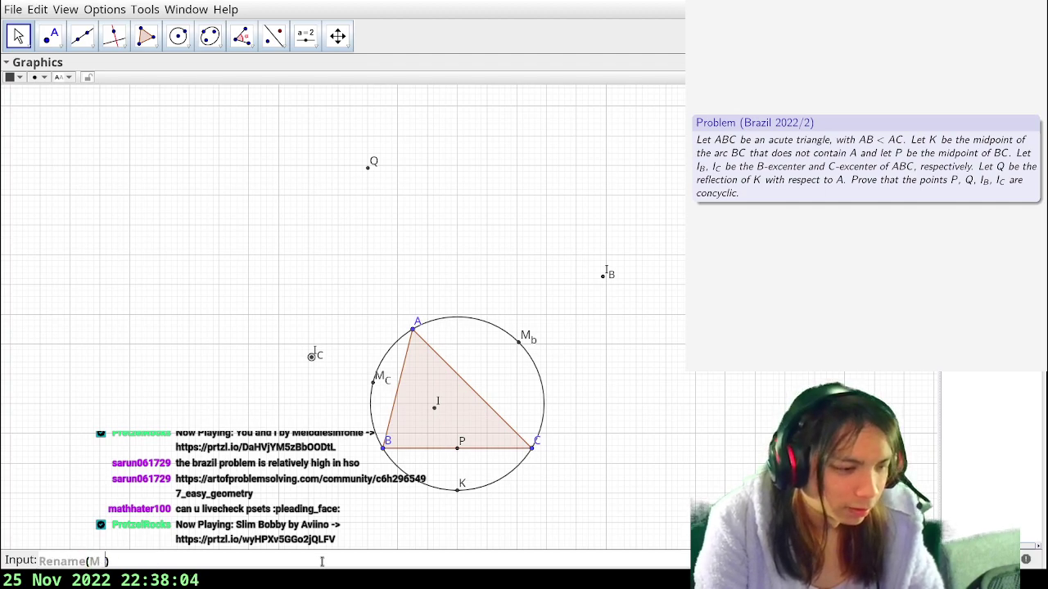
type("\"")
key("Return")
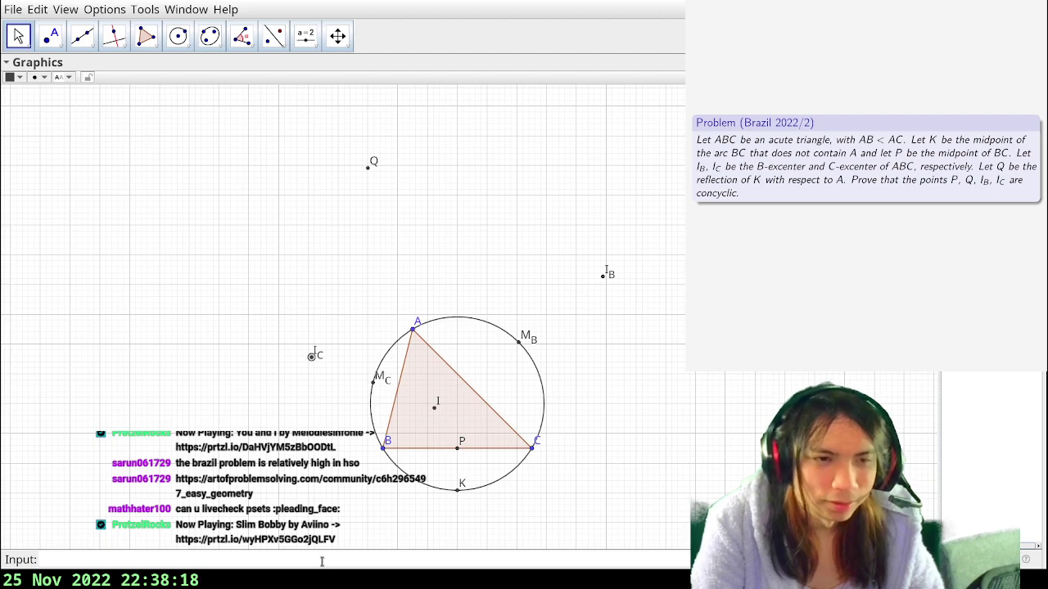
- Construct the circle through P, I_B and I_C with the command Circle(P,I_B,I_C)
type("Circle(P,I_B,I")
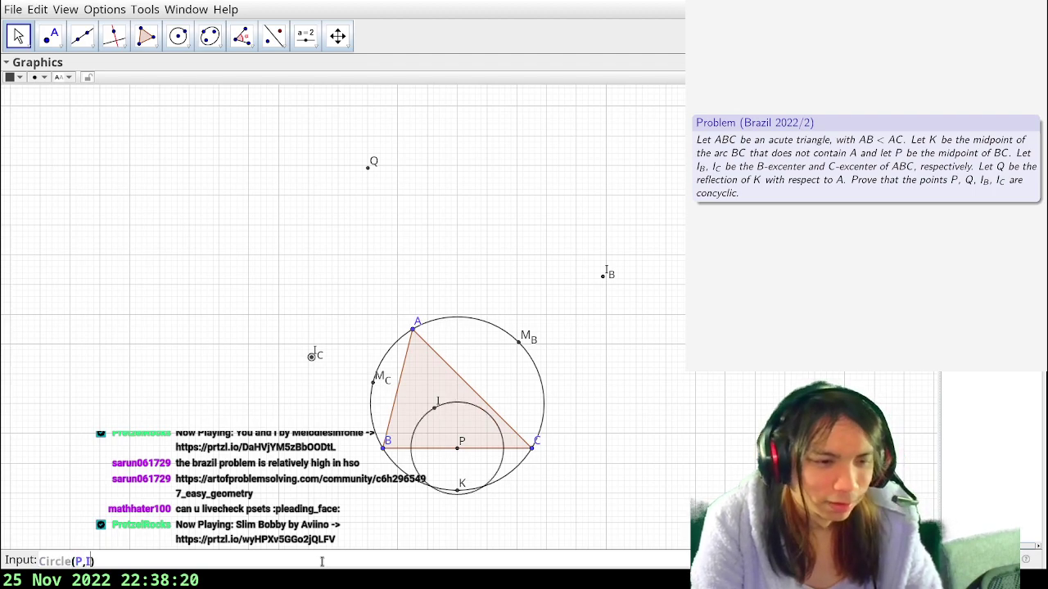
type("_C")
key("Return")
- Construct the segment from Q to K with the command QK=Segment(Q,K)
type("QK=Seg")
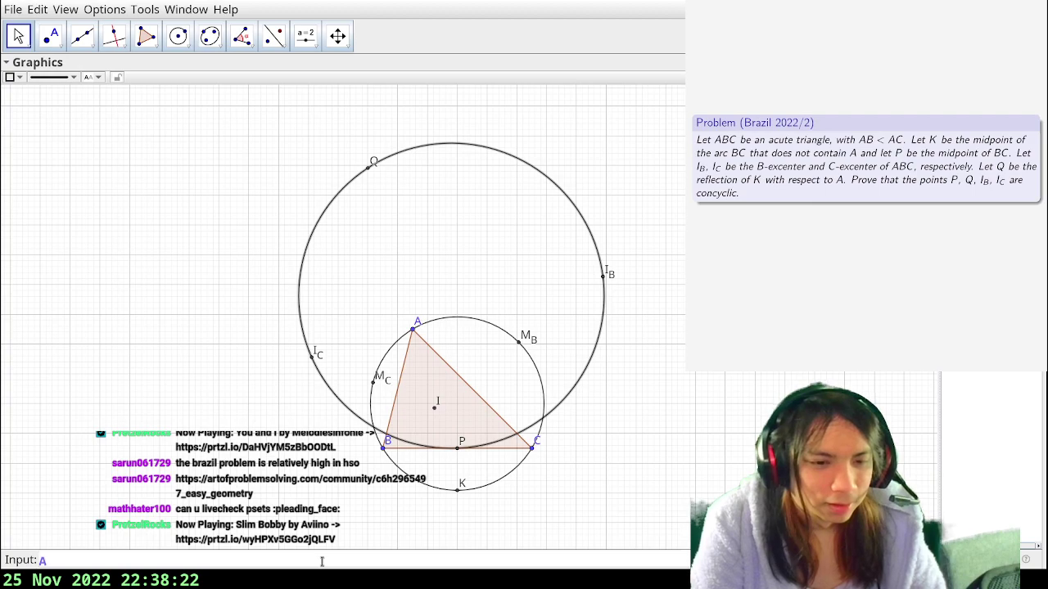
type("ment(Q,K)")
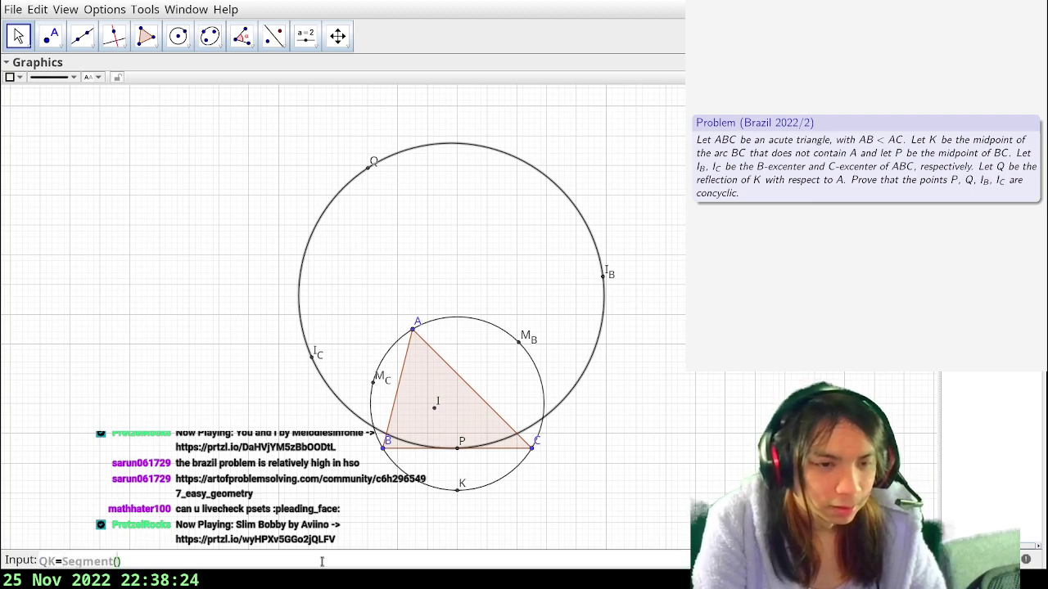
key("Return")
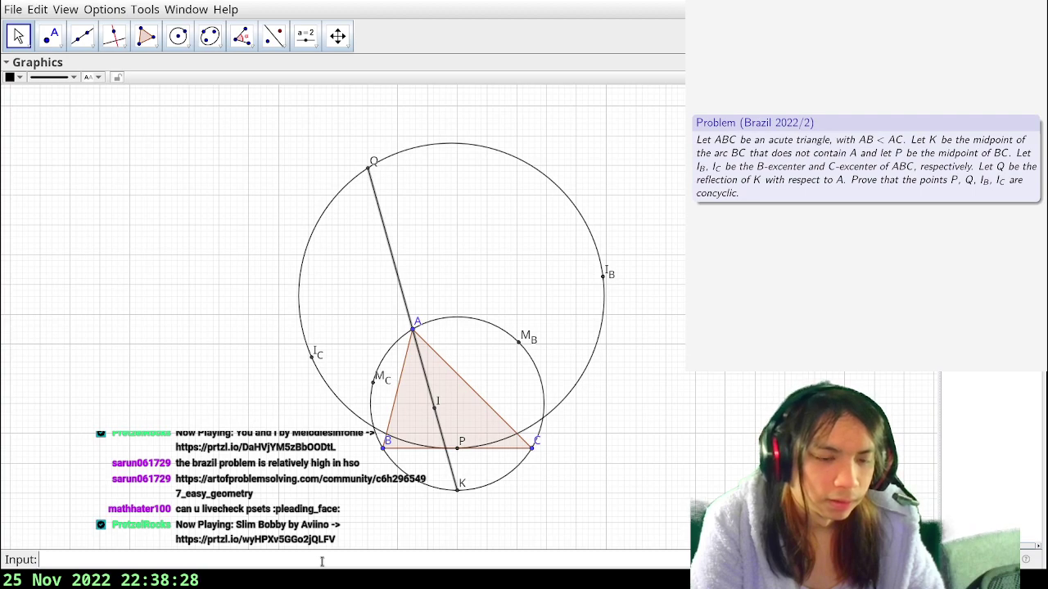
- Construct the segment joining the two excenters with the command II=Segment(I_B,I_C)
type("I_BI_C")
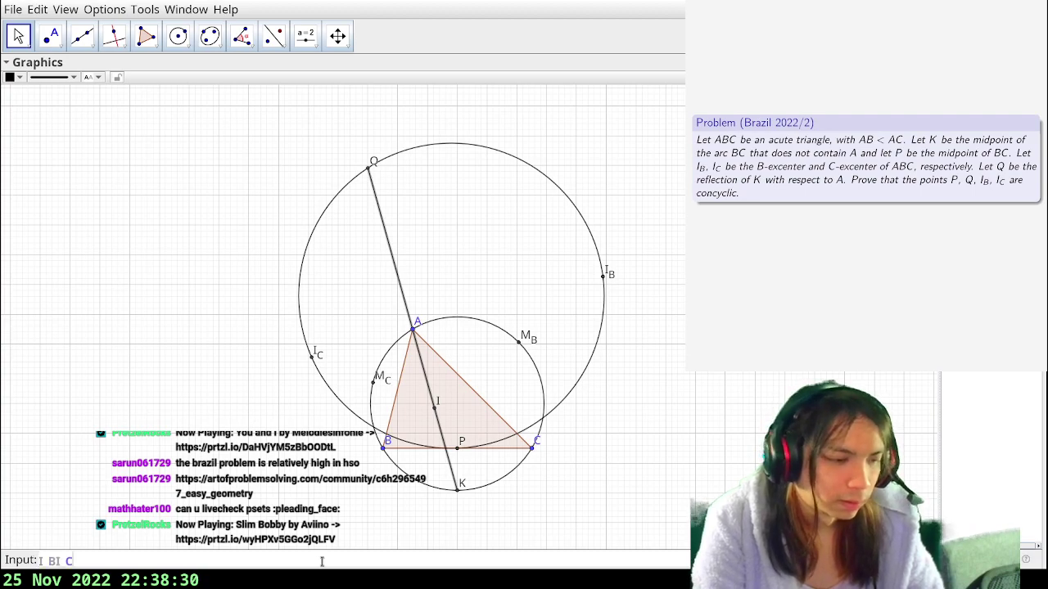
key("BackSpace")
key("BackSpace")
key("BackSpace")
key("BackSpace")
key("BackSpace")
type("II=Seg")
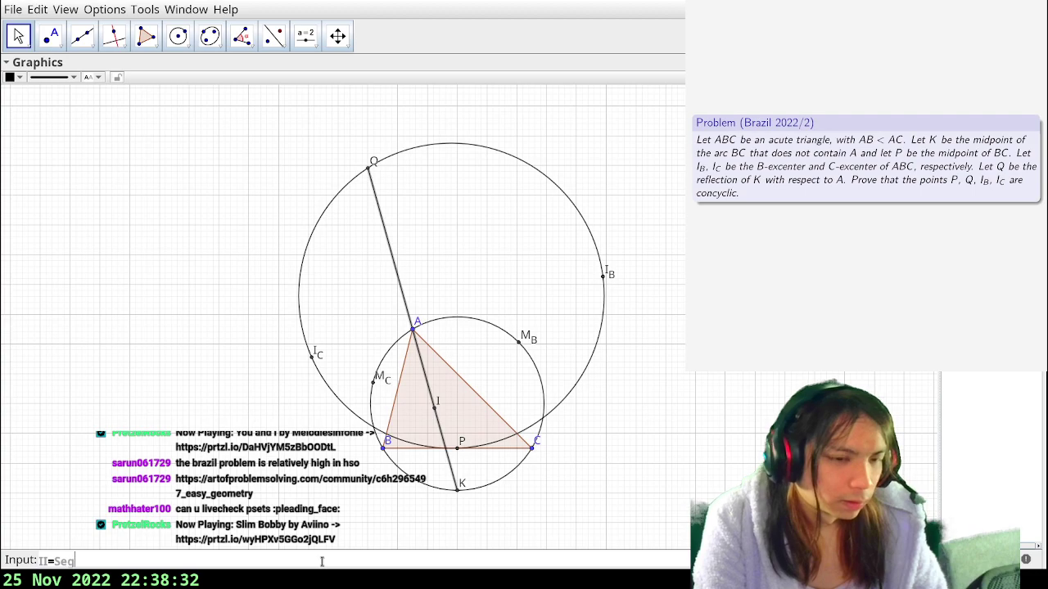
type("ment(I_B,I_C")
key("Return")
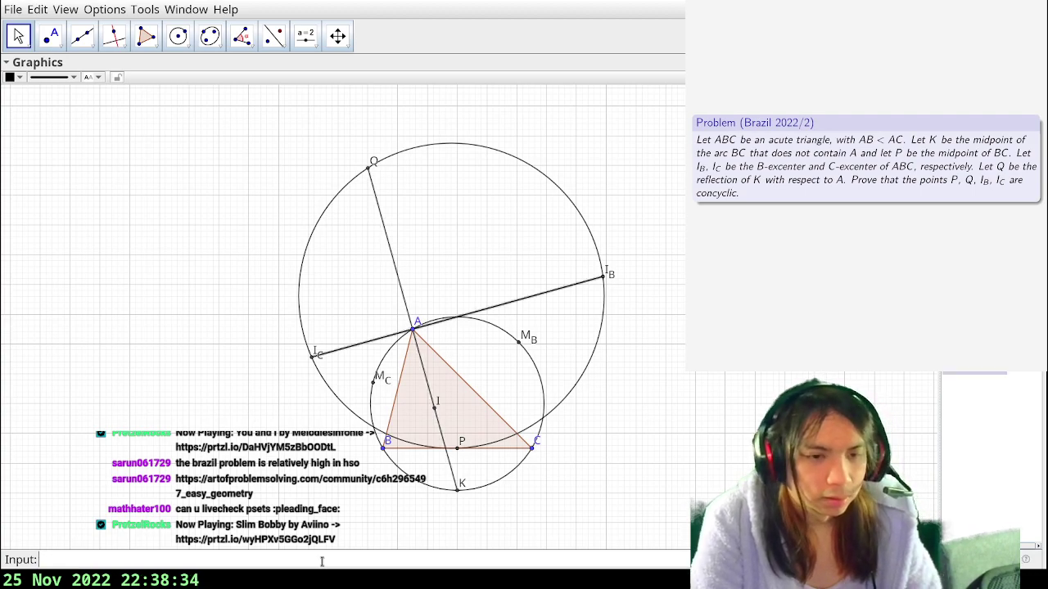
left_click(299, 259)
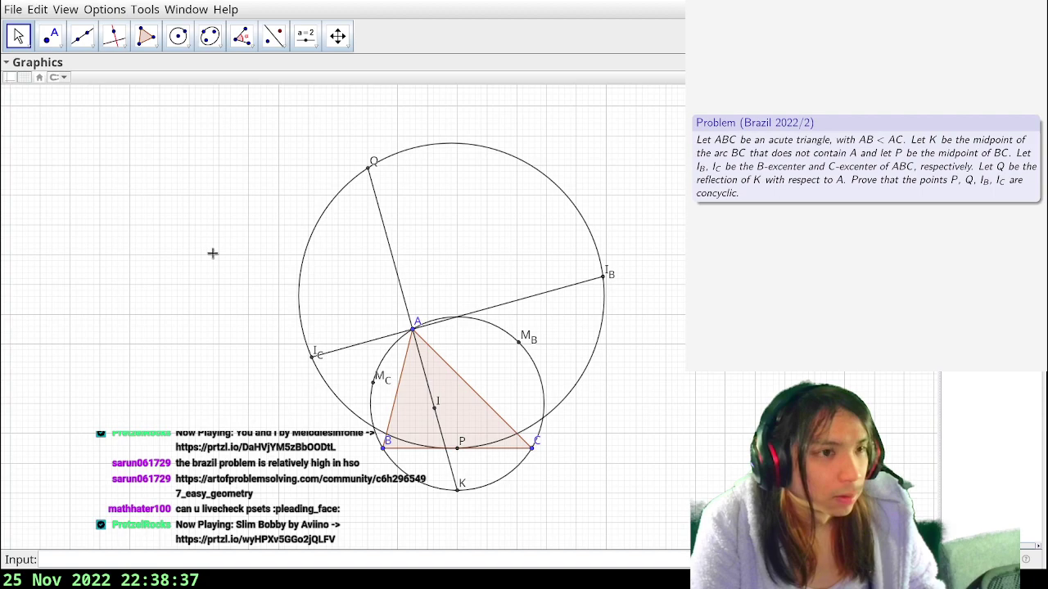
left_click(308, 239)
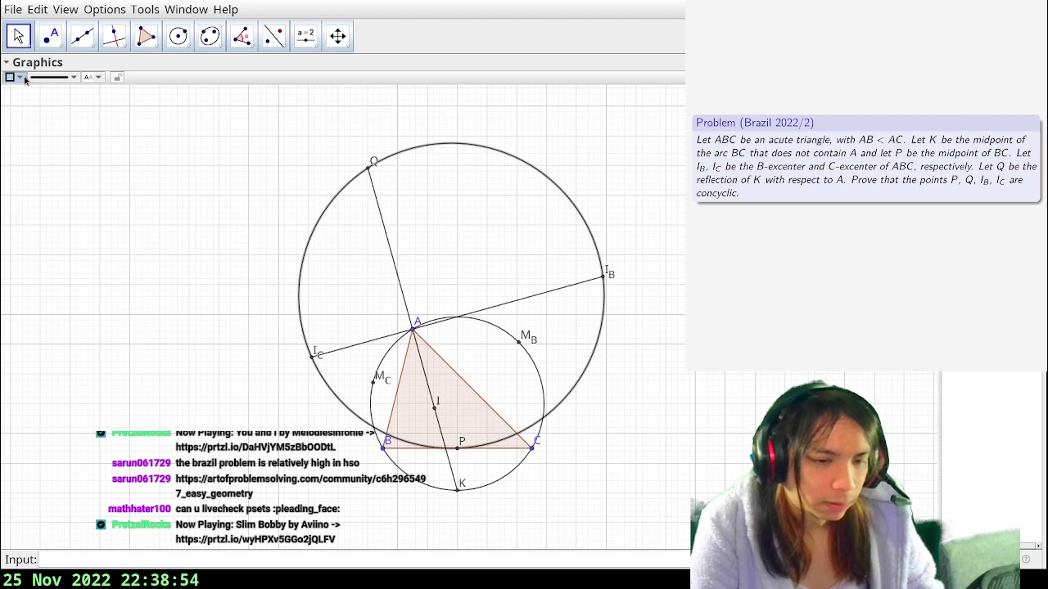
- Define the A-excenter as the reflection of I over K with the expression I_A=2*K-I
scroll(479, 275, "down", 2)
left_click_drag(727, 408, 669, 352)
left_click(569, 564)
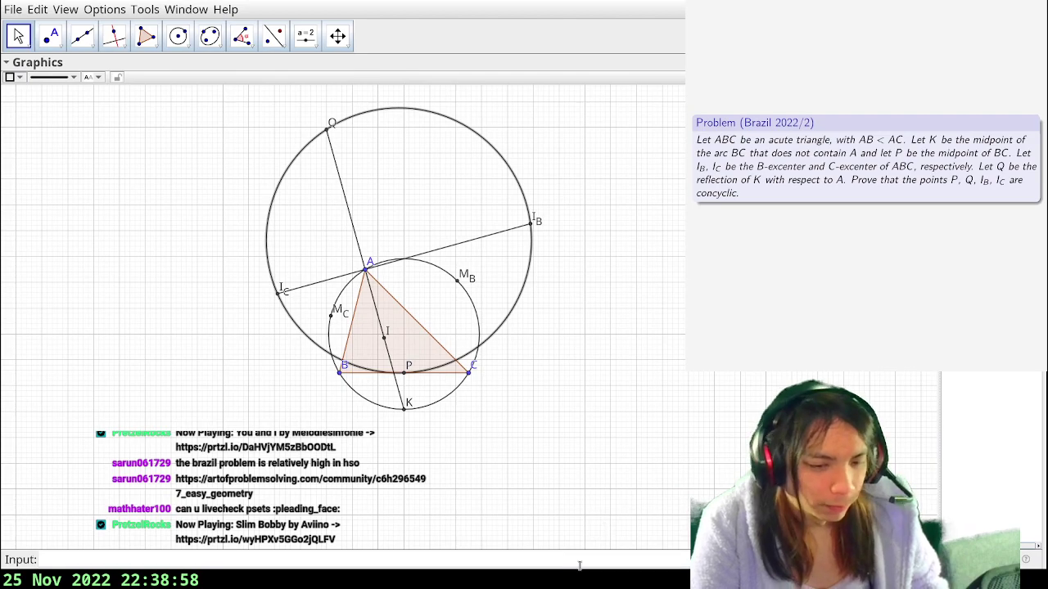
type("A=Segment(2*K")
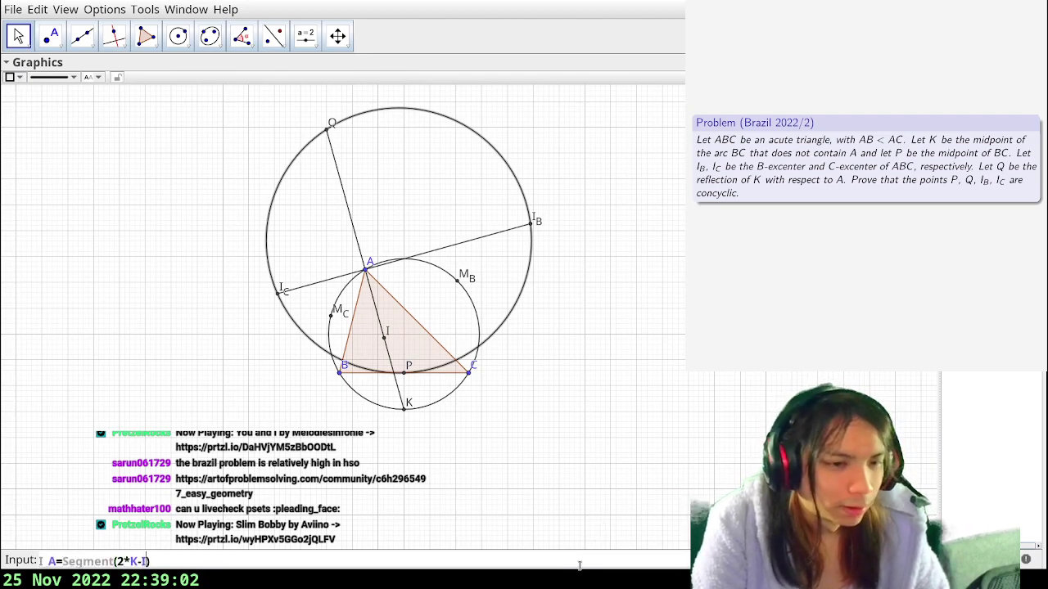
type("-I")
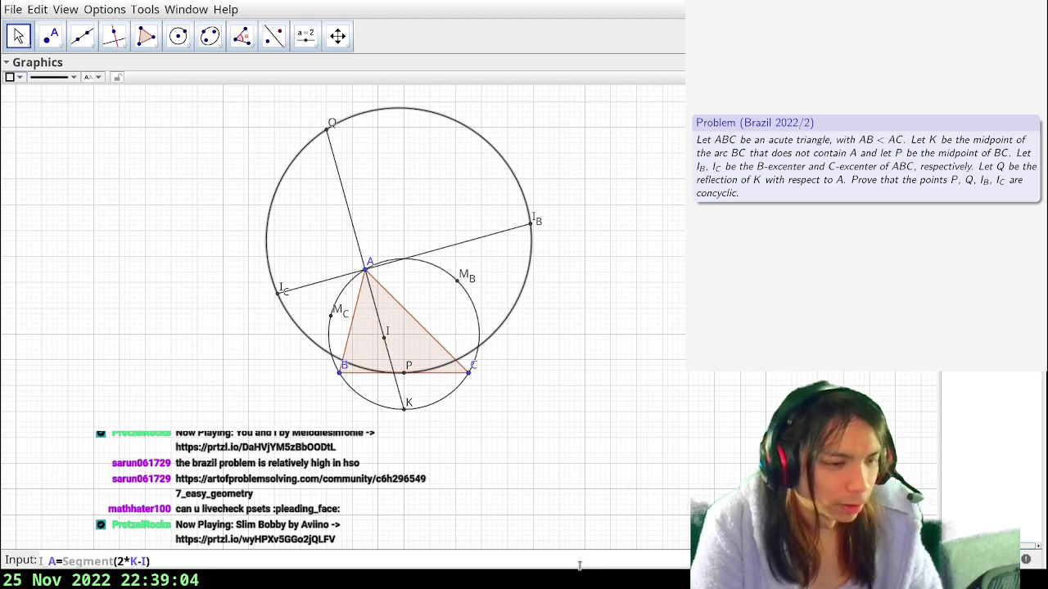
key("ctrl+a")
type("I_A=2")
key("BackSpace")
key("BackSpace")
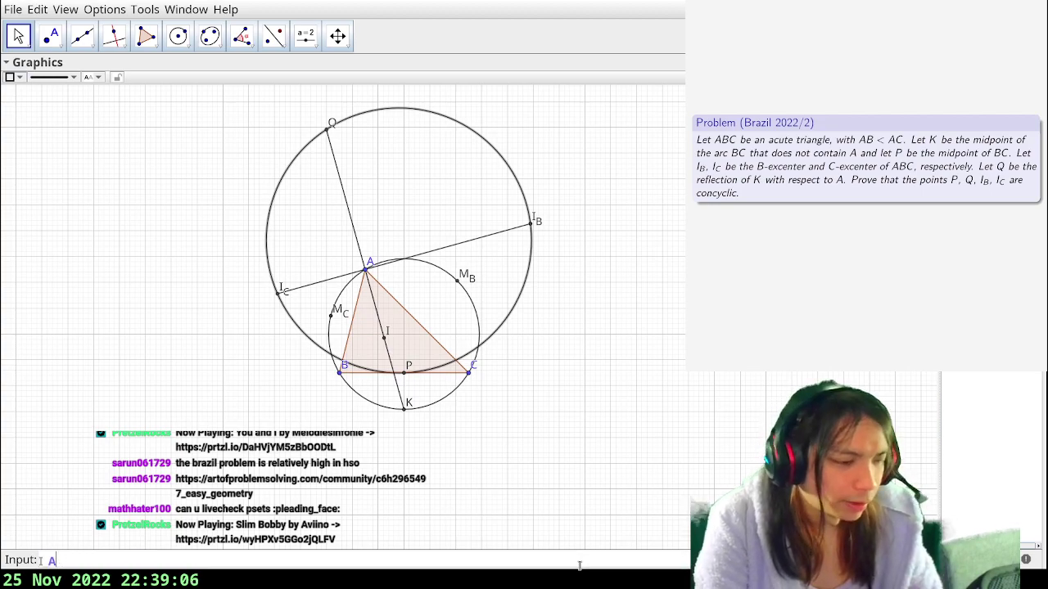
type("=")
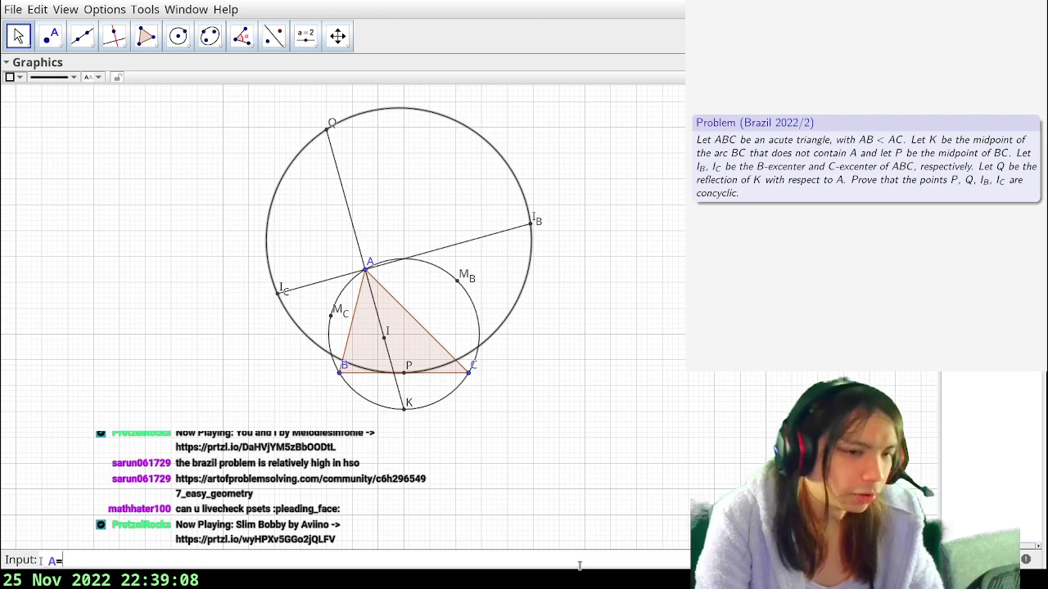
type("2*K-I")
key("Return")
- Construct the excentral triangle with the command III=Polygon(I_A,I_B,I_C)
type("I")
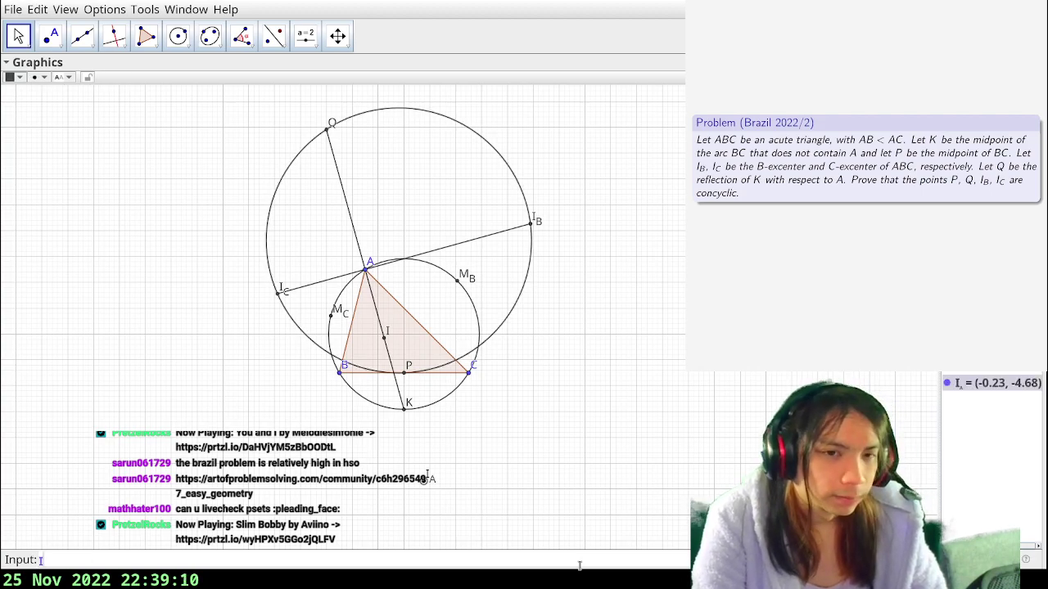
type("II=Polygon(I")
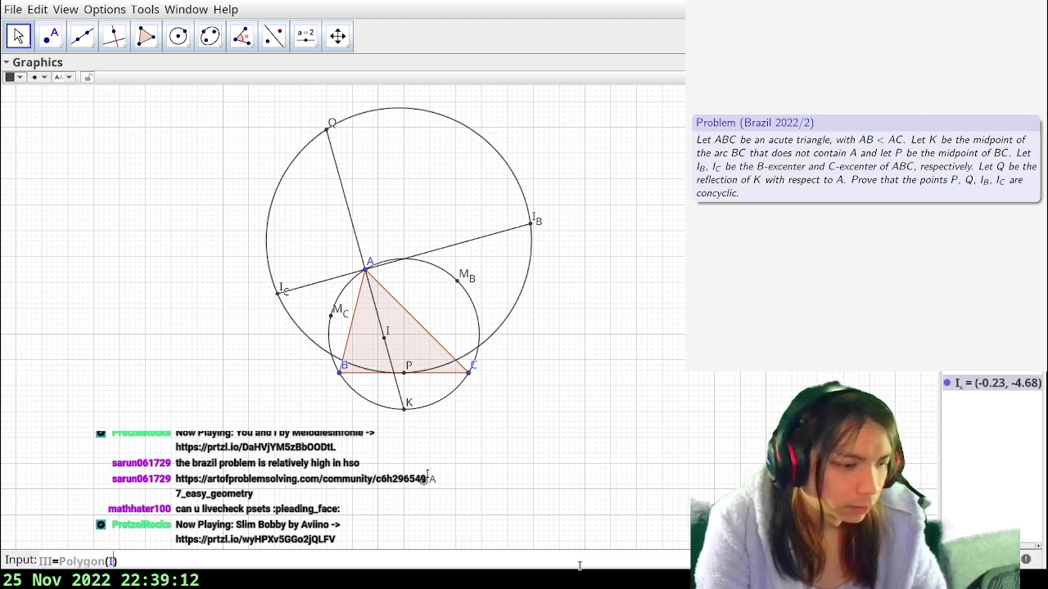
type("_A,I_B,I")
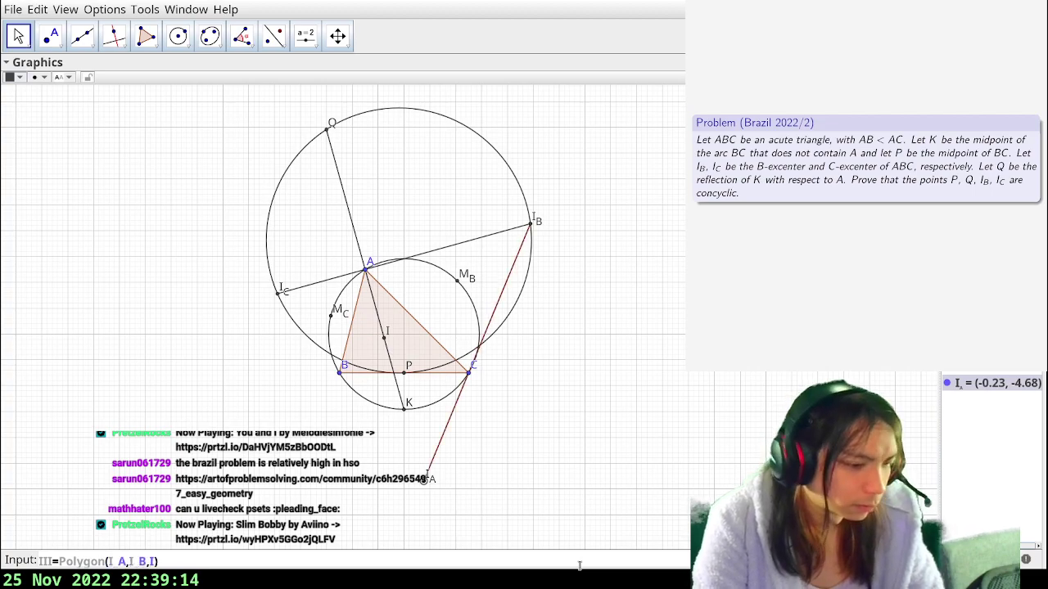
type("_C")
key("Return")
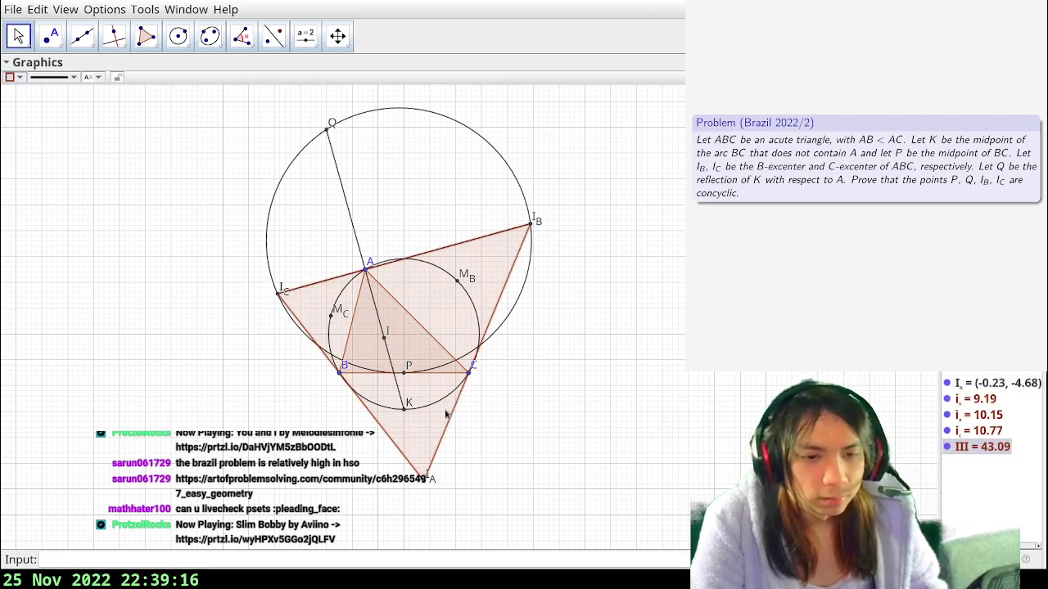
- Change the colour of the excentral triangle I_A I_B I_C to cyan and deselect it
left_click(17, 80)
left_click(59, 92)
left_click(607, 357)
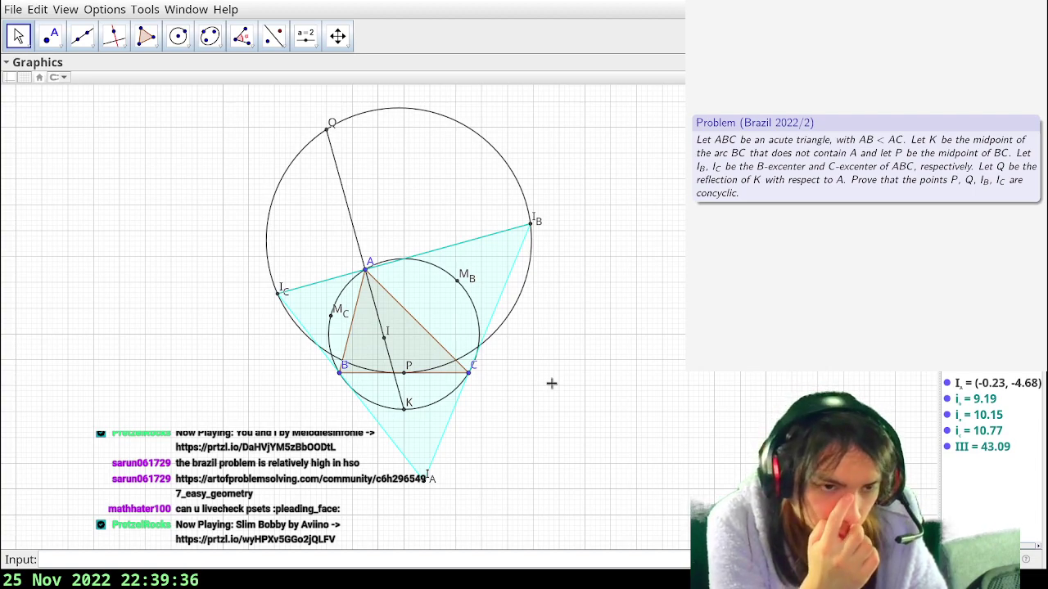
- Redefine the segment QK so that it runs from Q to I_A
key("Return")
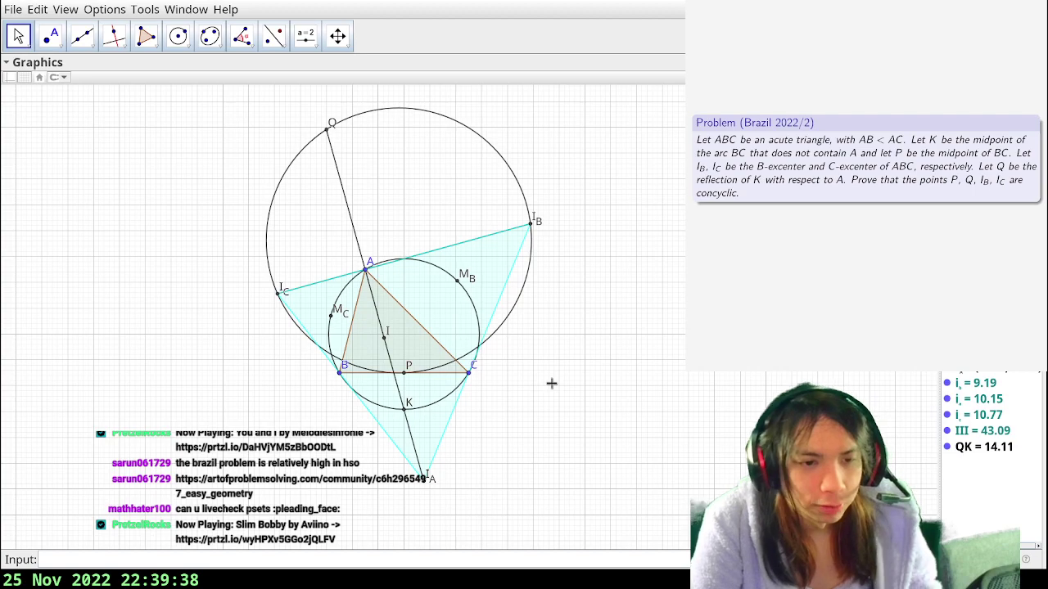
- Construct the segment from B to its excenter with the command BI_B=Segment(B,I_B)
left_click(409, 562)
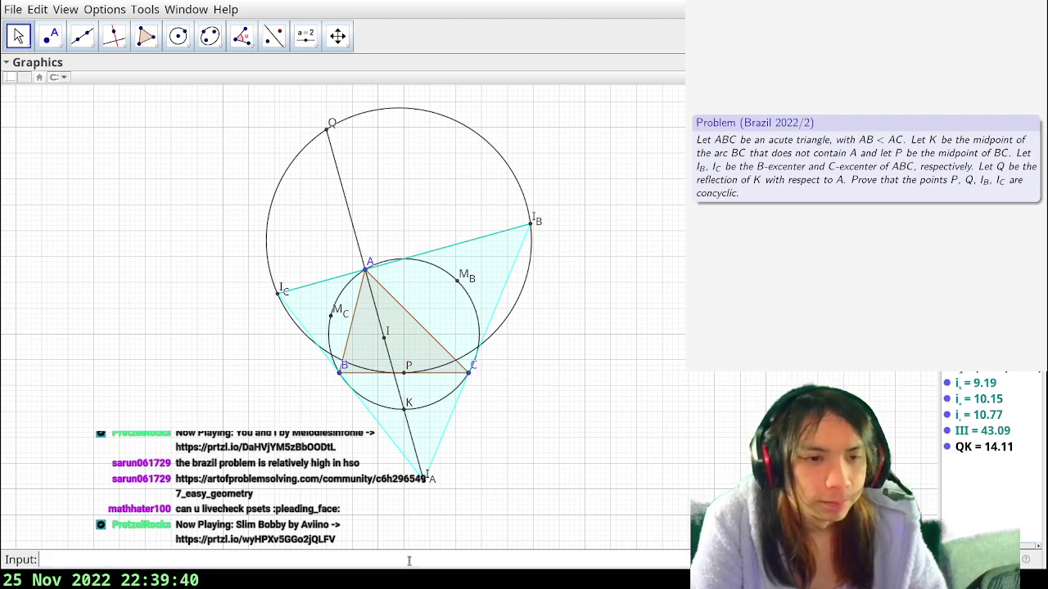
type("BI_B=Segment(B")
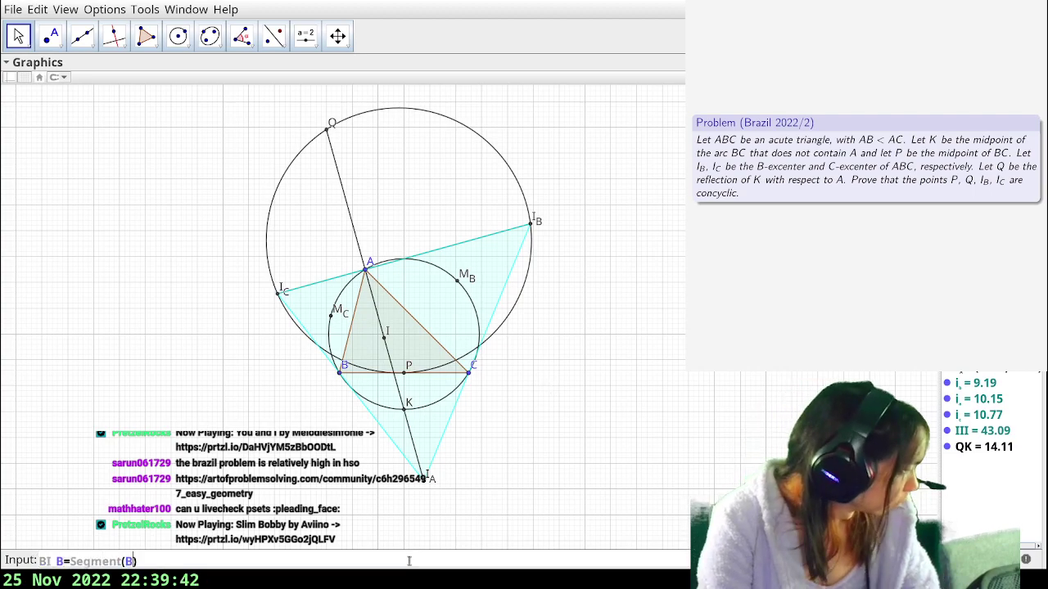
type(",I_B")
key("Return")
- Construct the segment from C to its excenter with the command CI_C=Segment(C,I_C)
type("CI_C=S")
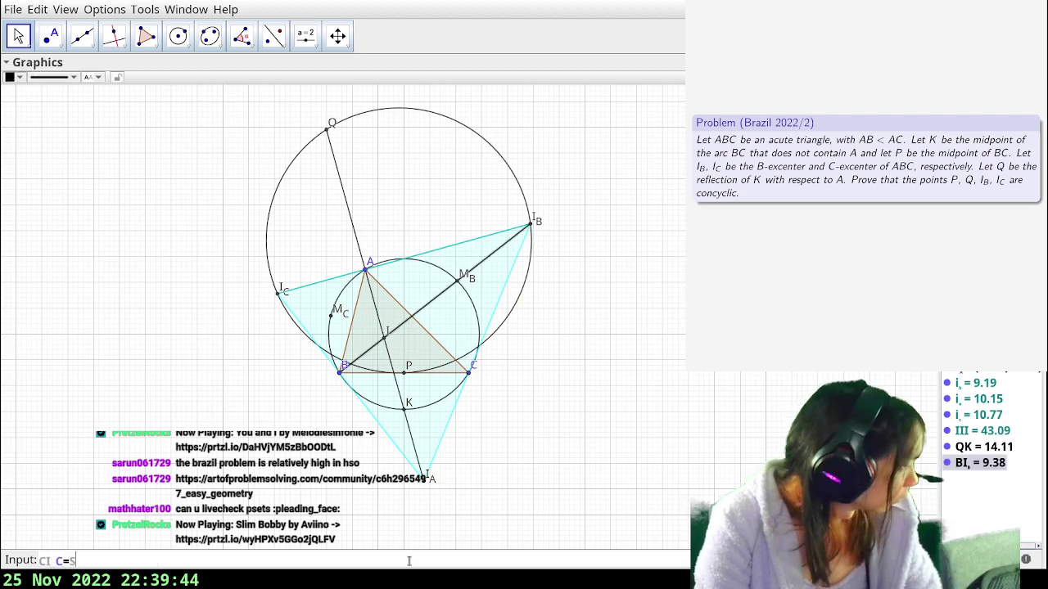
type("egment(C,")
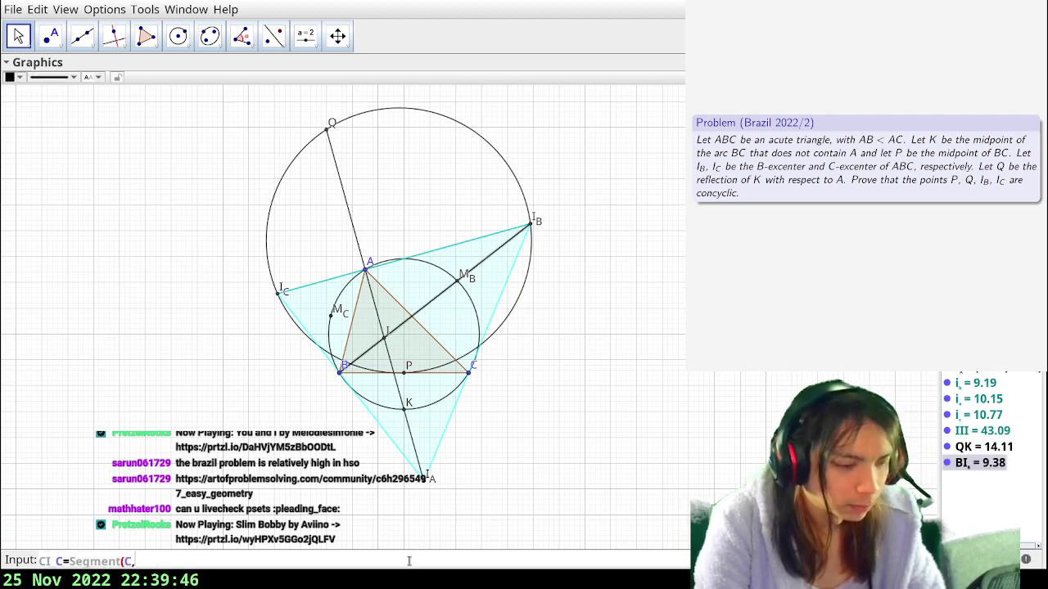
type("I_C")
key("Return")
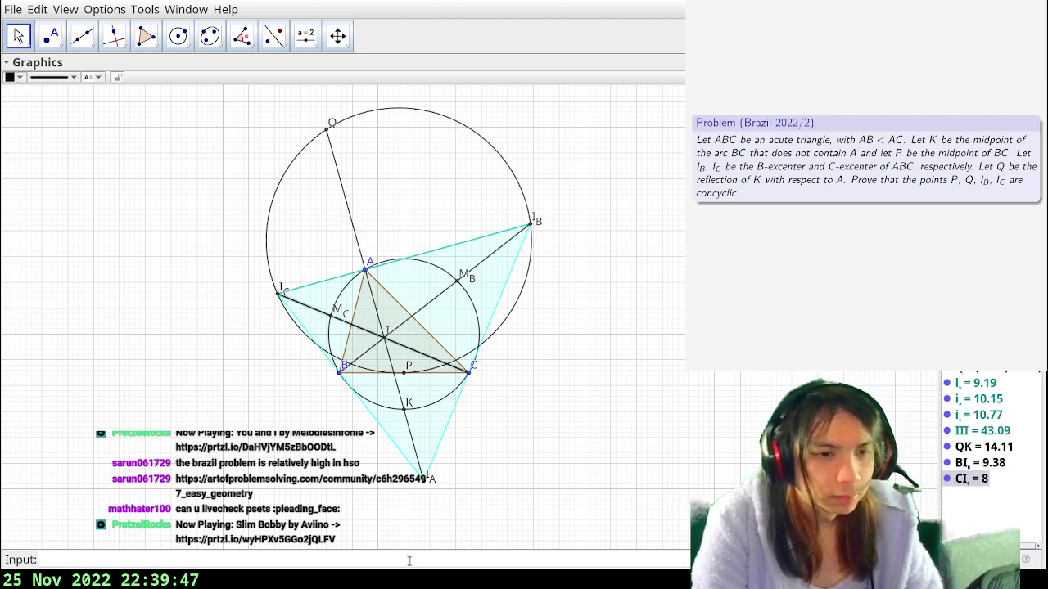
- Change the colour of the segments BI_B and CI_C to blue and deselect them
left_click(979, 463)
left_click(979, 480, "ctrl")
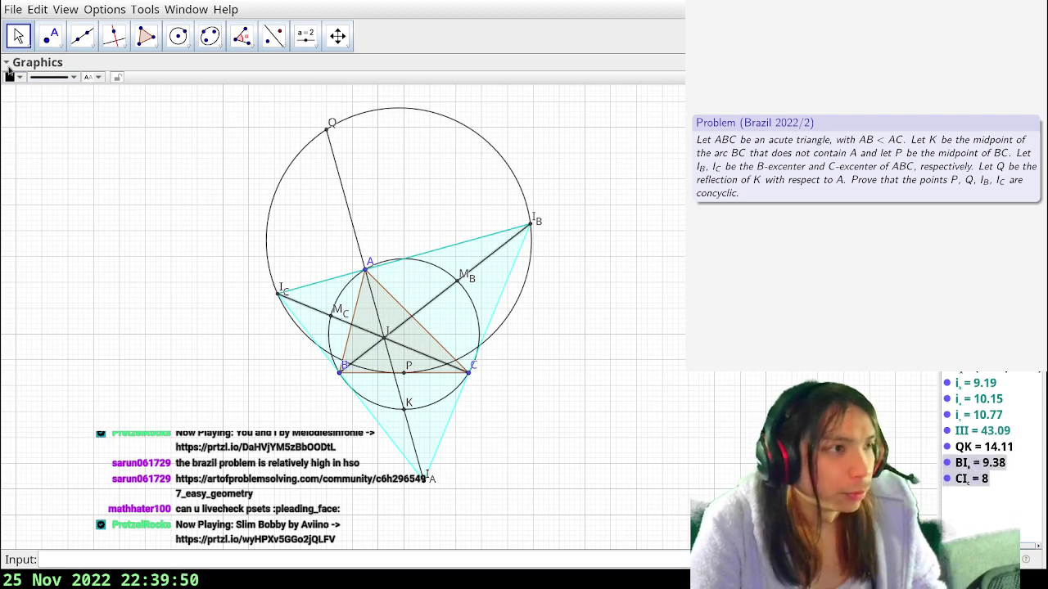
left_click(20, 77)
left_click(69, 91)
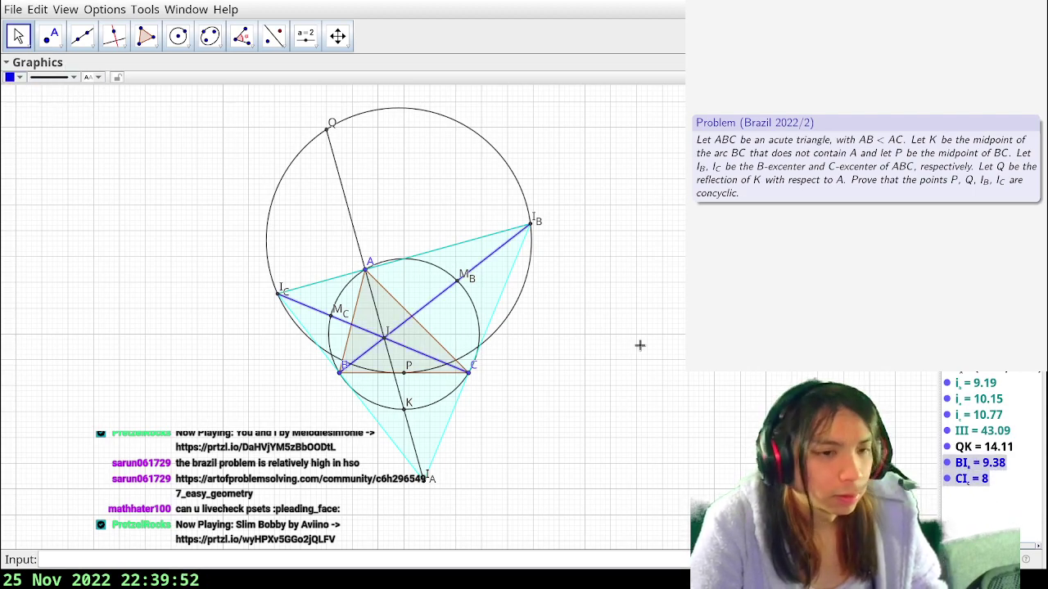
left_click(639, 345)
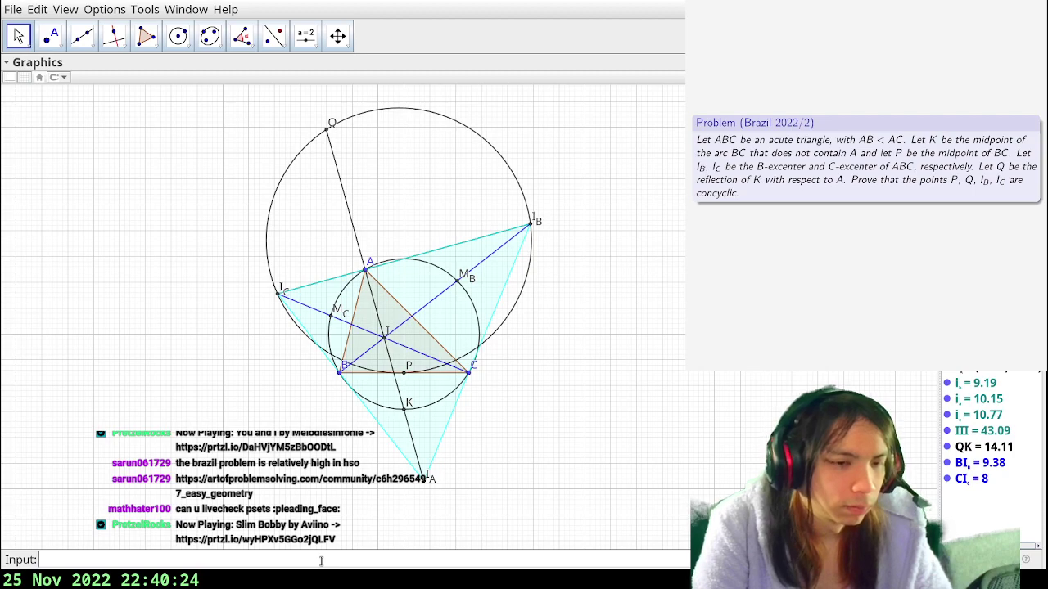
type("H=Trian")
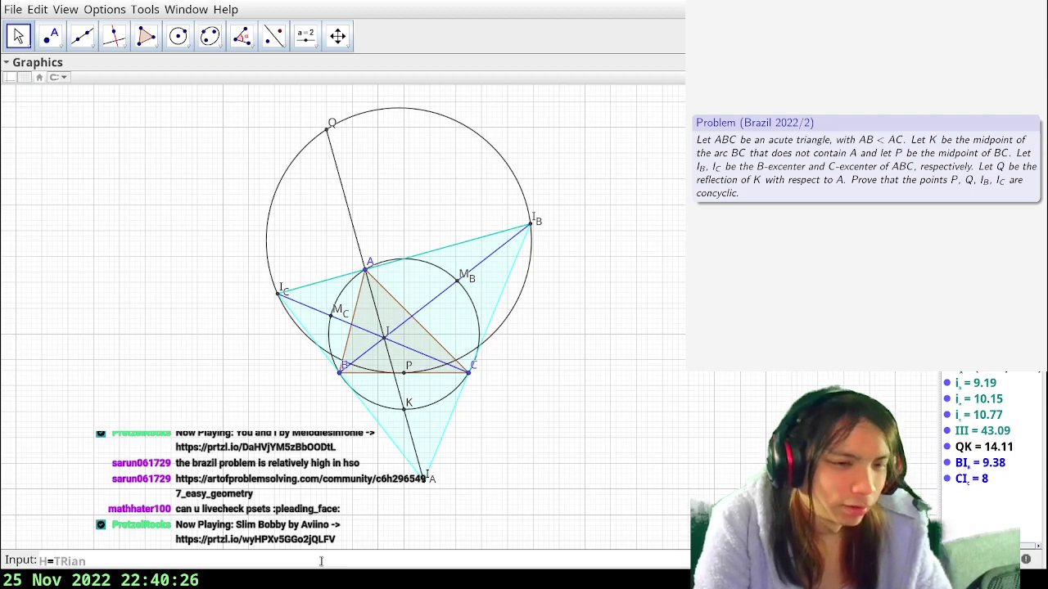
type("gle(Center(K,I_")
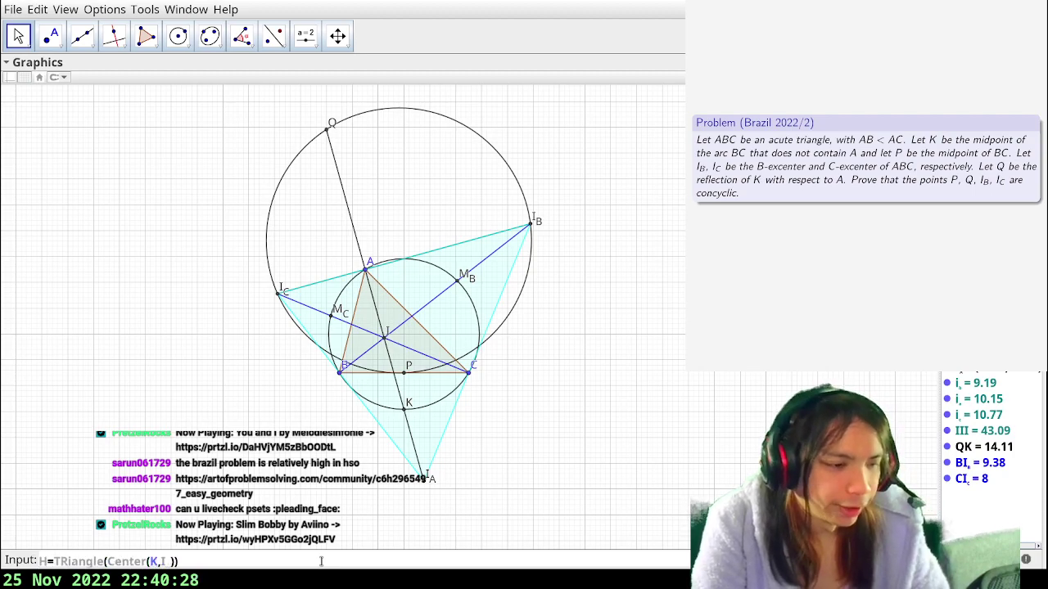
type("B,I_C")
key("BackSpace")
key("BackSpace")
key("BackSpace")
key("BackSpace")
key("BackSpace")
key("BackSpace")
key("BackSpace")
key("BackSpace")
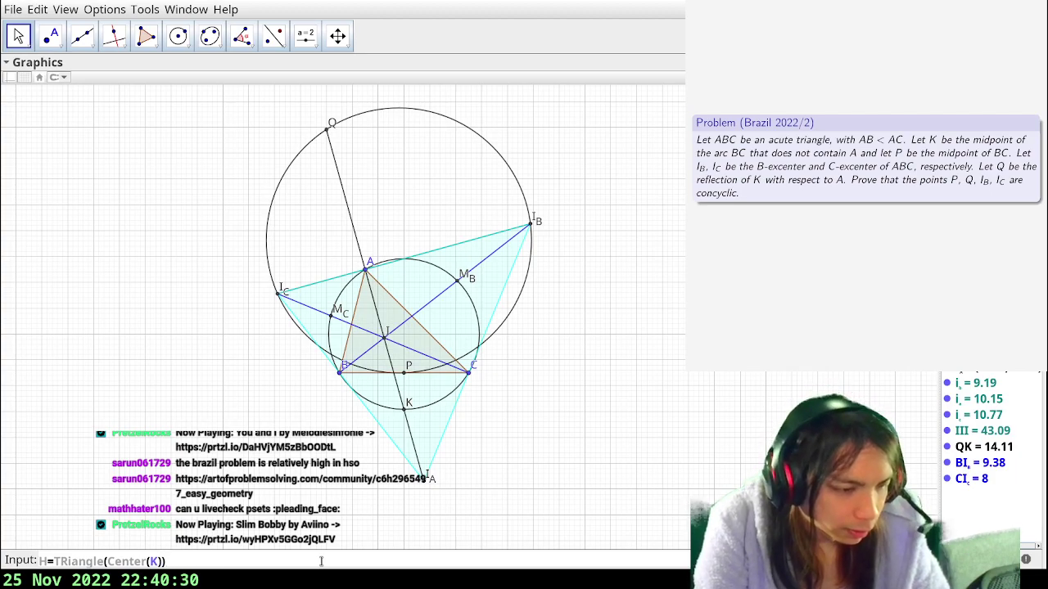
key("BackSpace")
key("BackSpace")
key("BackSpace")
key("BackSpace")
key("BackSpace")
key("BackSpace")
key("BackSpace")
key("BackSpace")
key("BackSpace")
key("BackSpace")
key("BackSpace")
key("BackSpace")
key("BackSpace")
key("BackSpace")
key("BackSpace")
key("BackSpace")
key("BackSpace")
key("BackSpace")
key("BackSpace")
key("BackSpace")
- Construct the orthocenter H of triangle K I_B I_C with the command H=TriangleCenter(K,I_B,I_C,4)
type("=TriangleCenter")
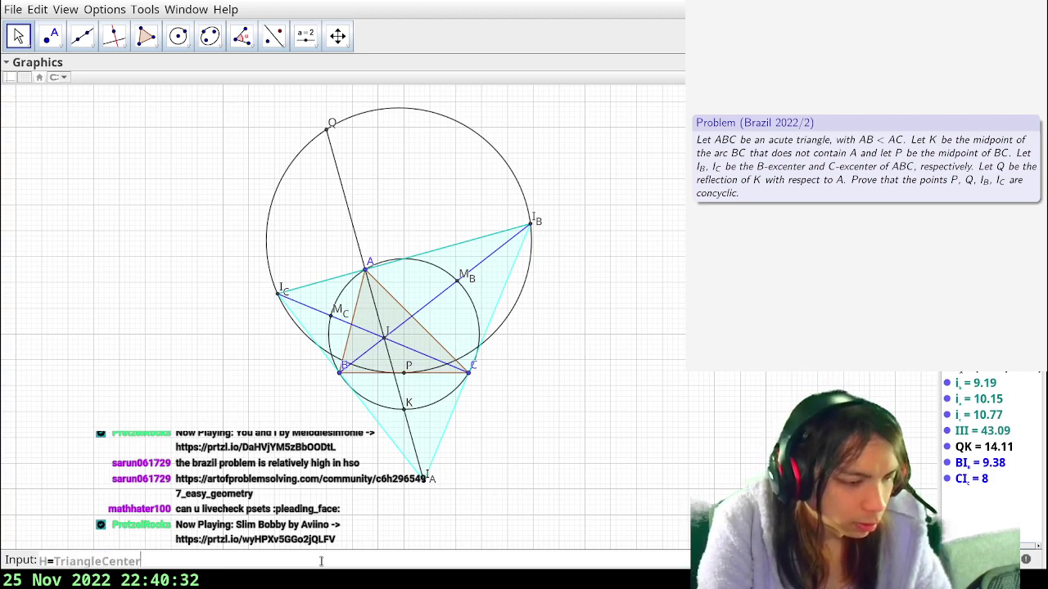
type("(K,I_B,I_C,4")
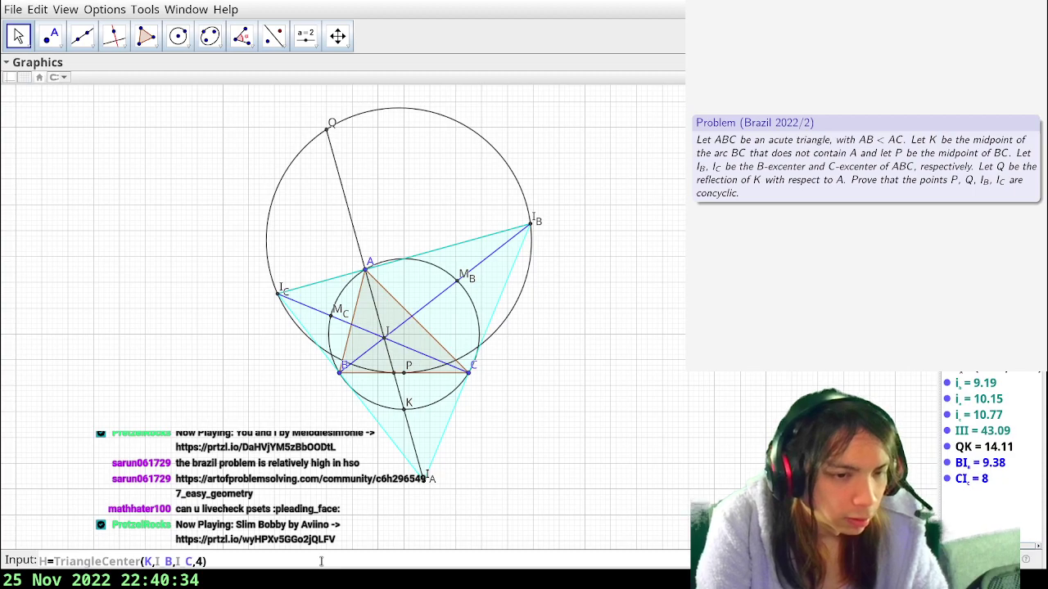
key("Return")
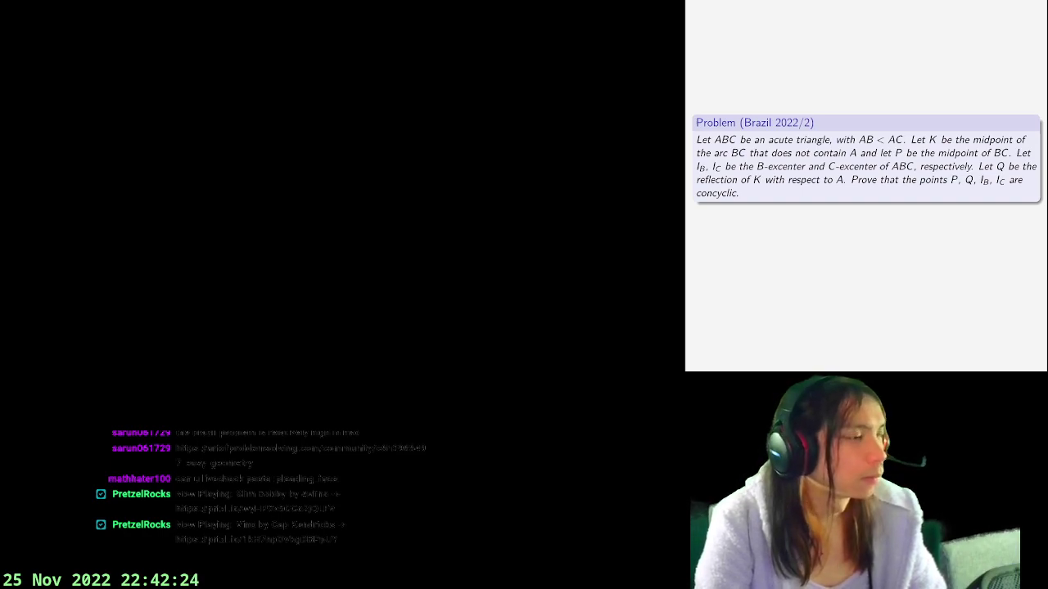
- Return to the diagram and move vertex A of triangle ABC to about (-3.8, 2.9)
key("alt+Tab")
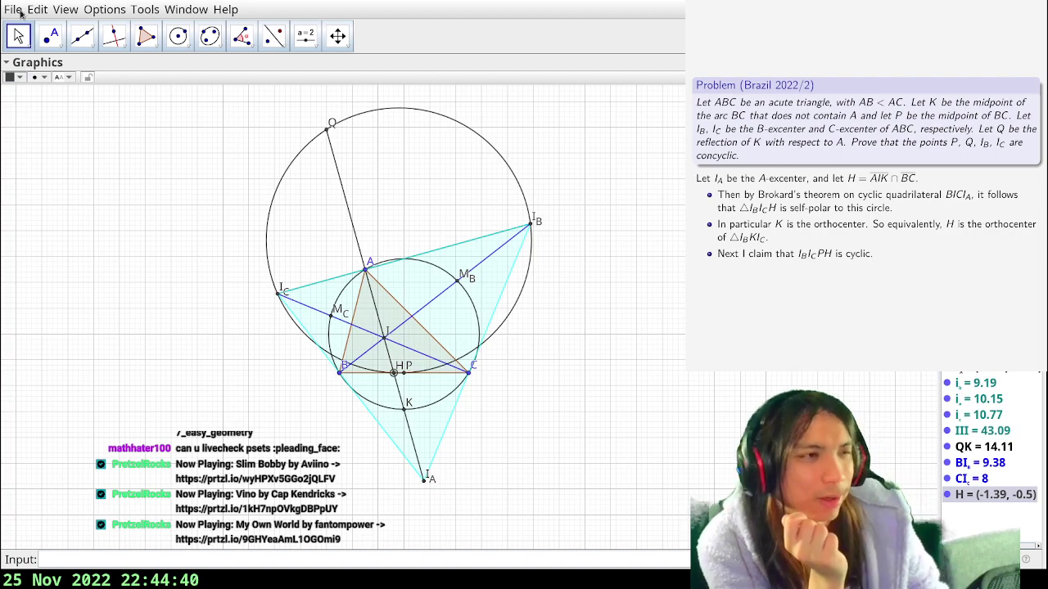
left_click_drag(366, 270, 332, 283)
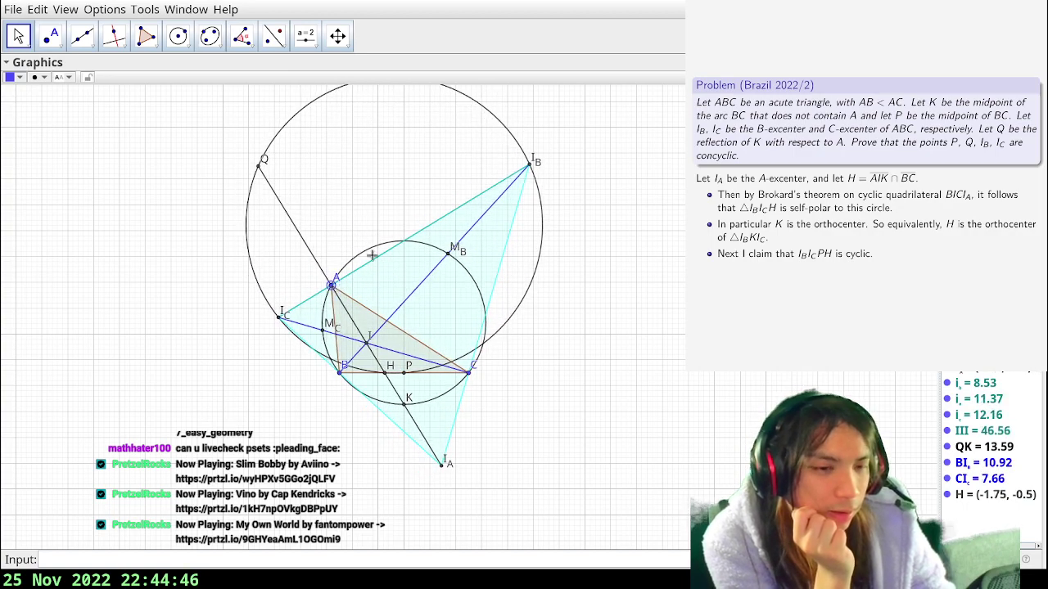
left_click(337, 35)
left_click_drag(617, 261, 646, 298)
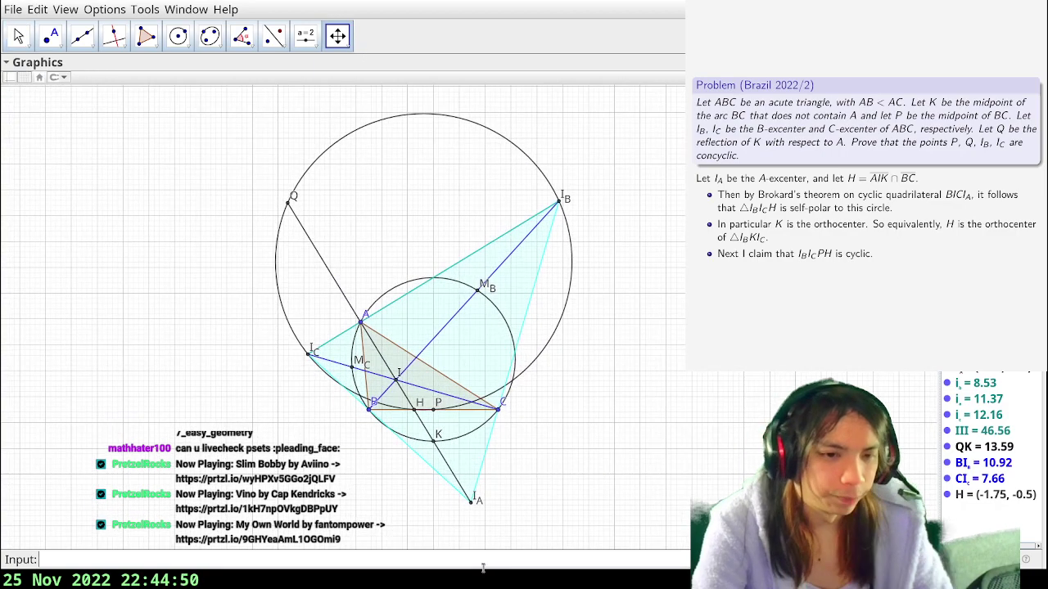
- Construct the intersection T of lines I_B I_C and BC with the command T=Intersect(Line(I_B,I_C), Line(B,C))
type("T=Interse")
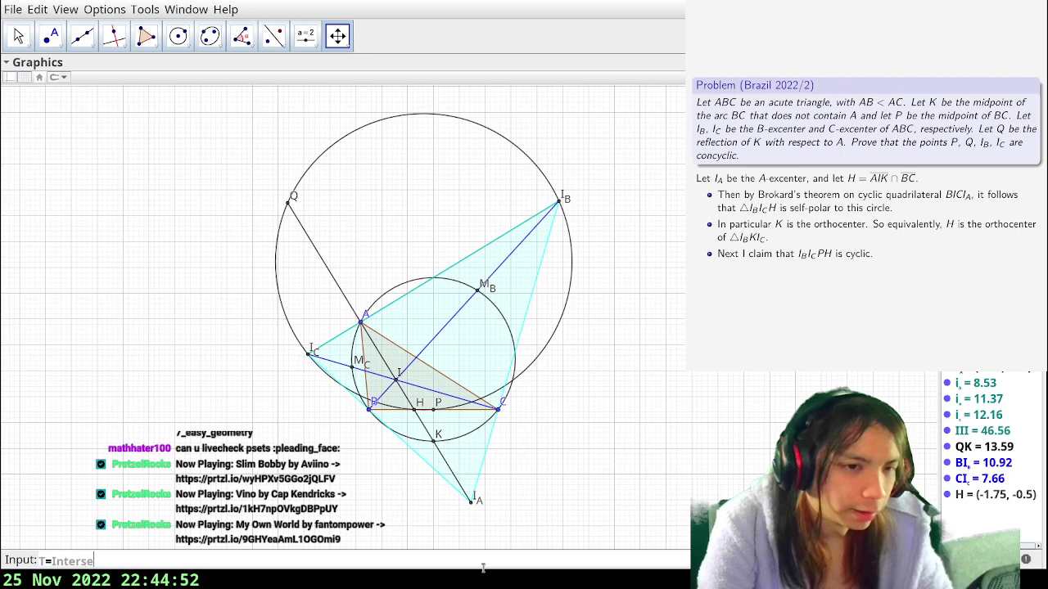
type("ct(Line(I_B")
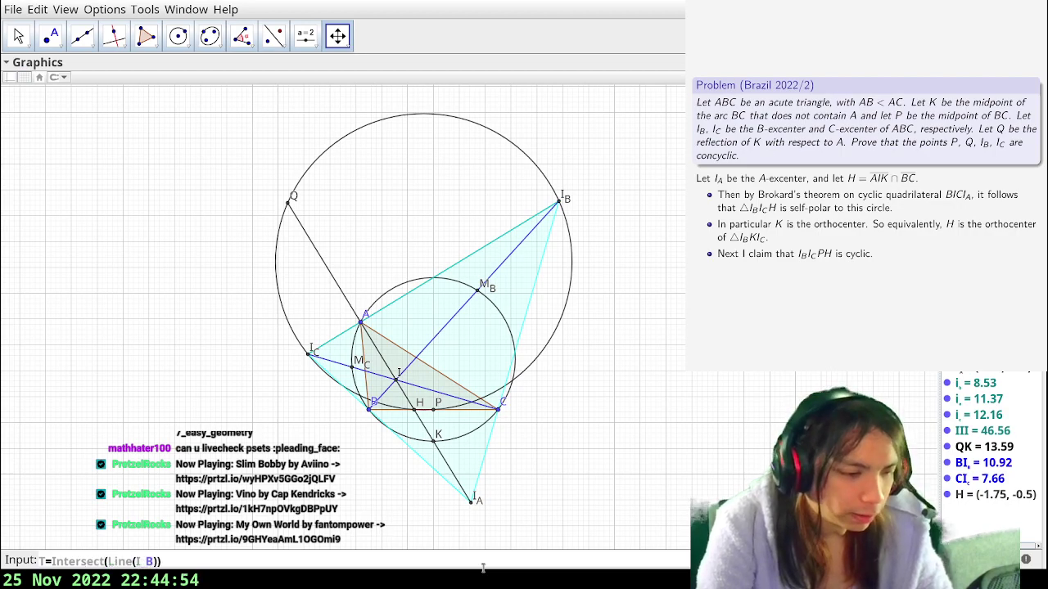
type(",I_C), Line(B,C")
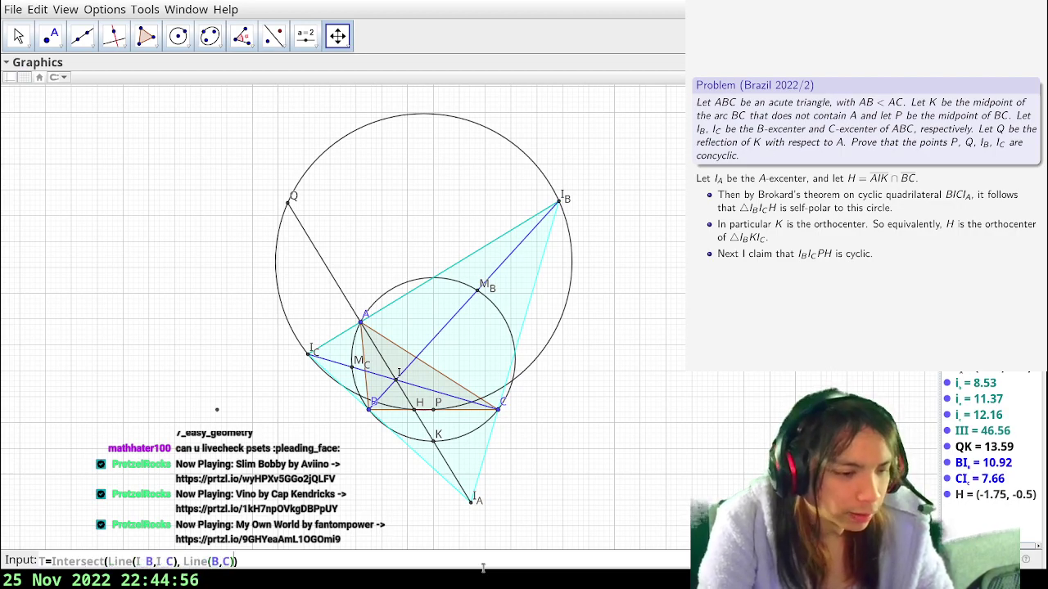
key("Return")
- Try a segment from T to the C-excenter with the command TI_C=Segment(T,I_C), and undo it
type("I_C=")
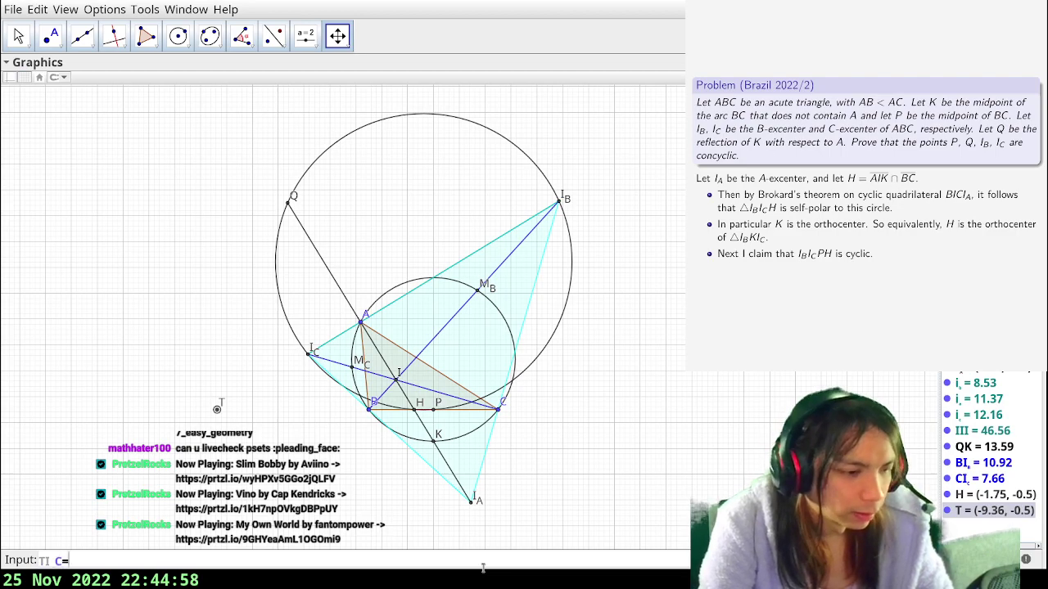
type("Segment(T,")
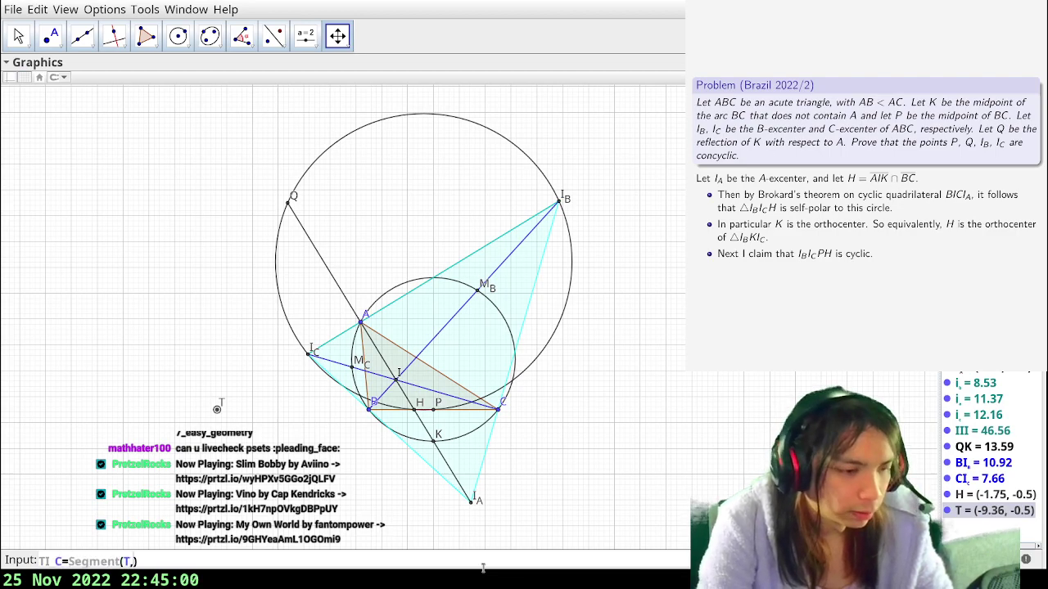
type("I_C")
key("Return")
type(")")
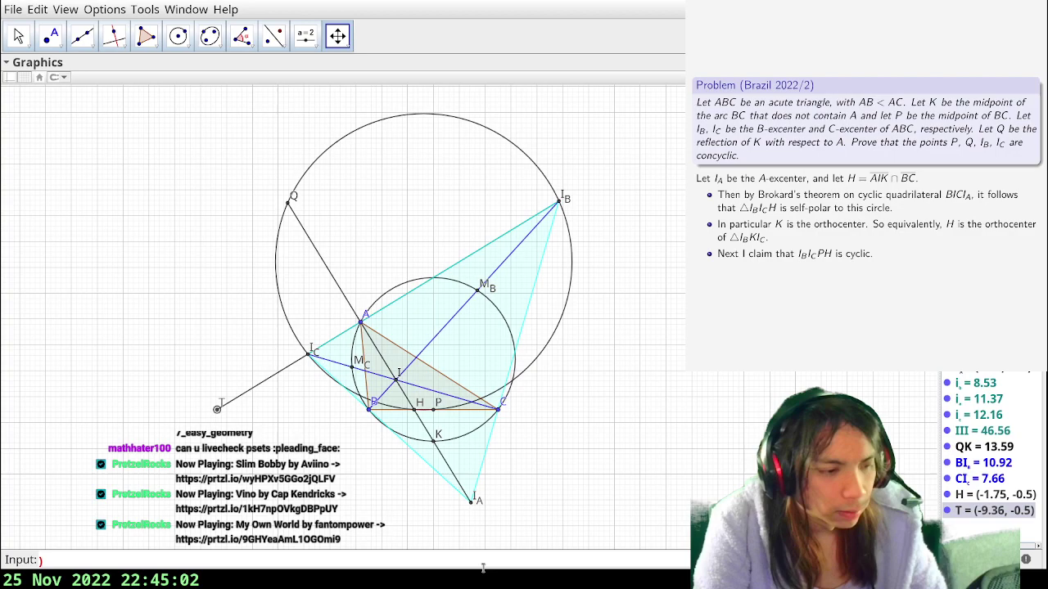
key("ctrl+z")
key("ctrl+z")
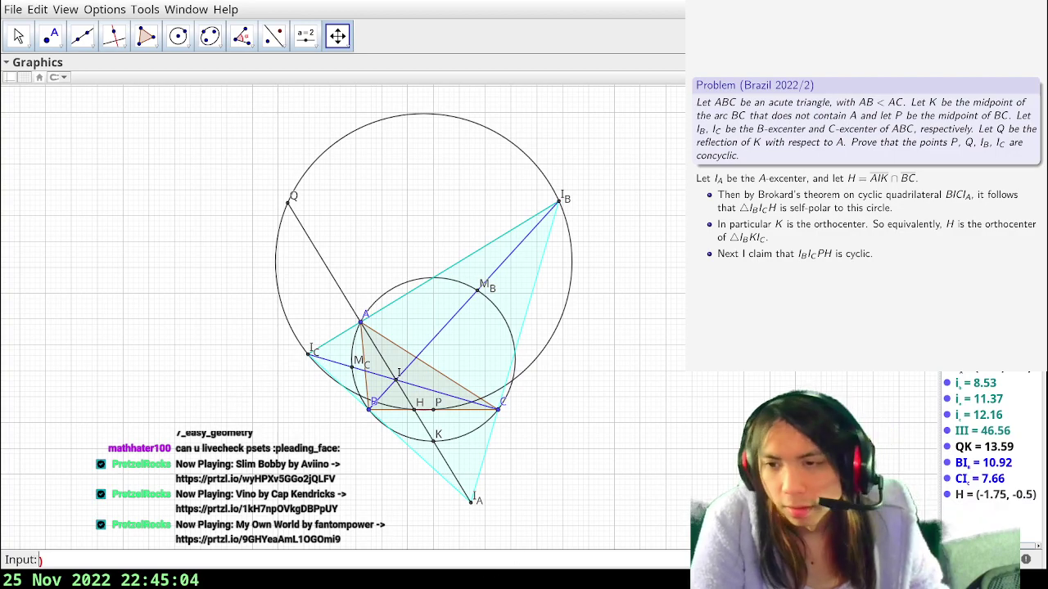
key("Escape")
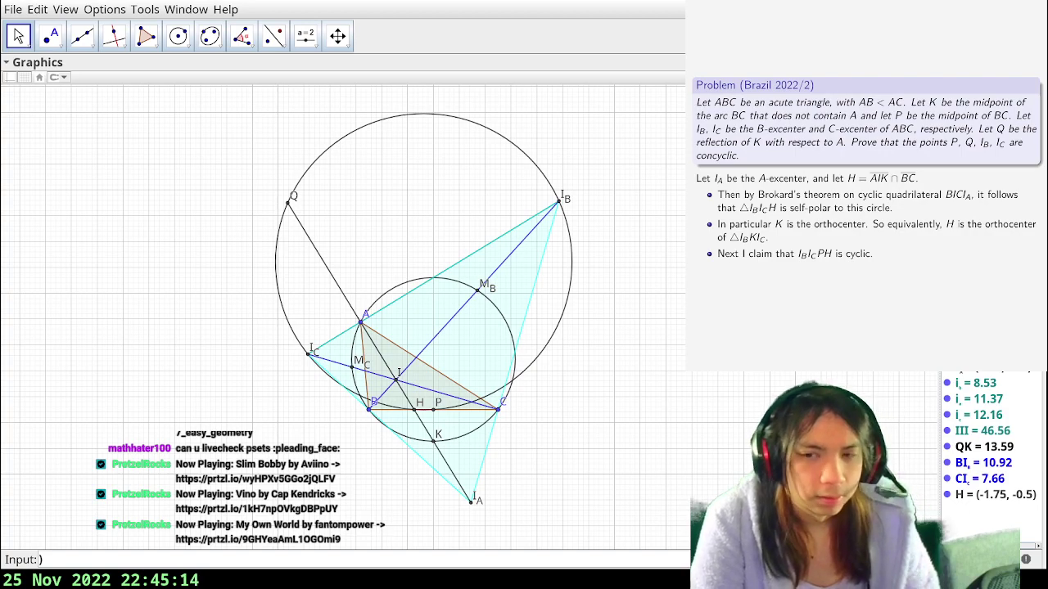
- Restore point T and construct the segment from T to I_B
key("Return")
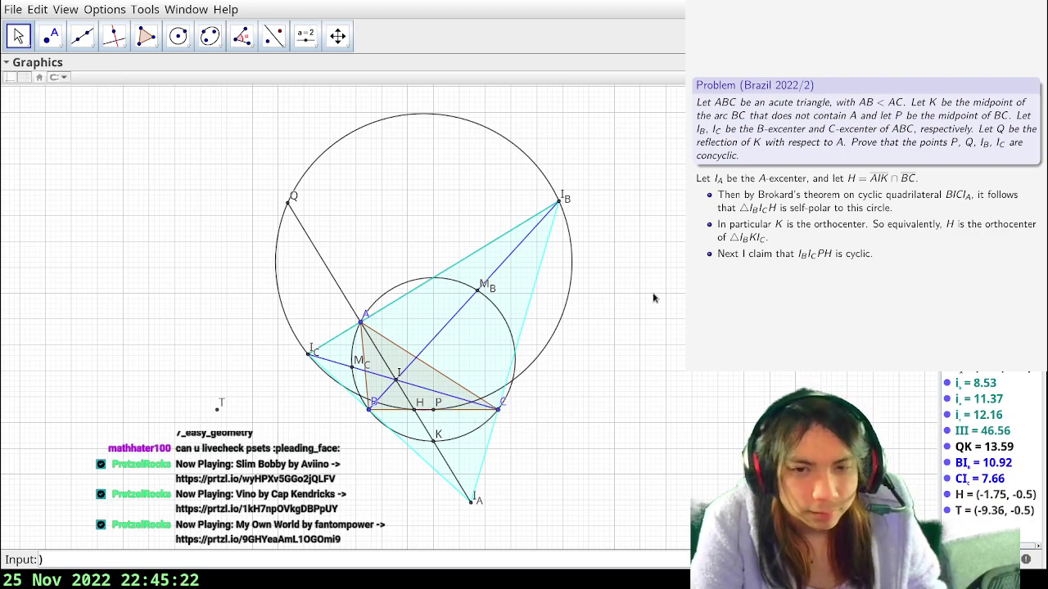
key("Return")
- Construct the segment from T to B with the command TB=Segment(T,B)
left_click(326, 560)
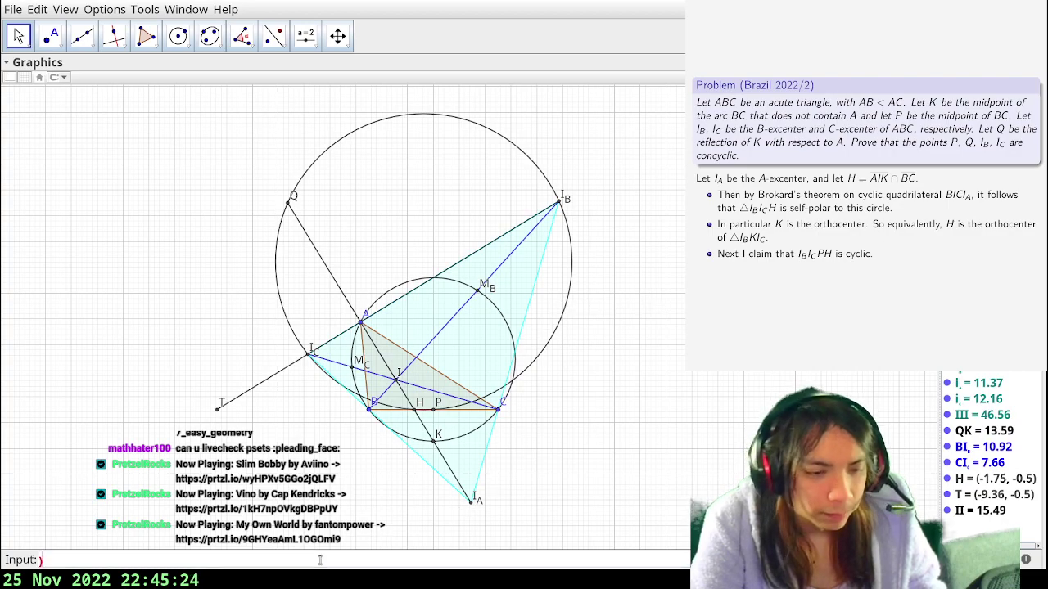
type("TB=Segment(T,B)")
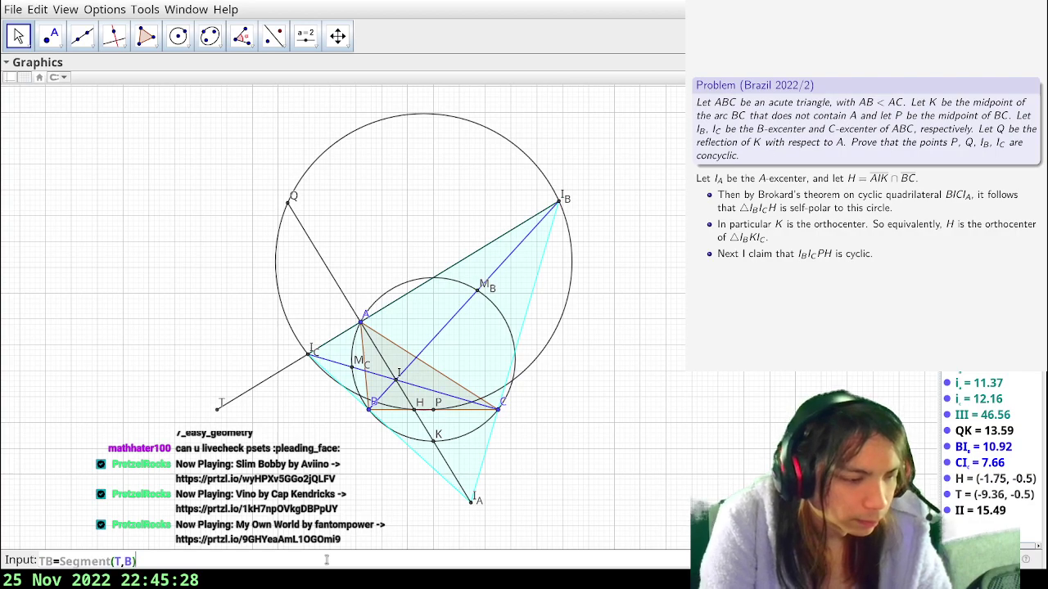
key("Return")
- Change the colour of the segments from T to I_B and from T to B to dark green and deselect them
left_click(281, 371)
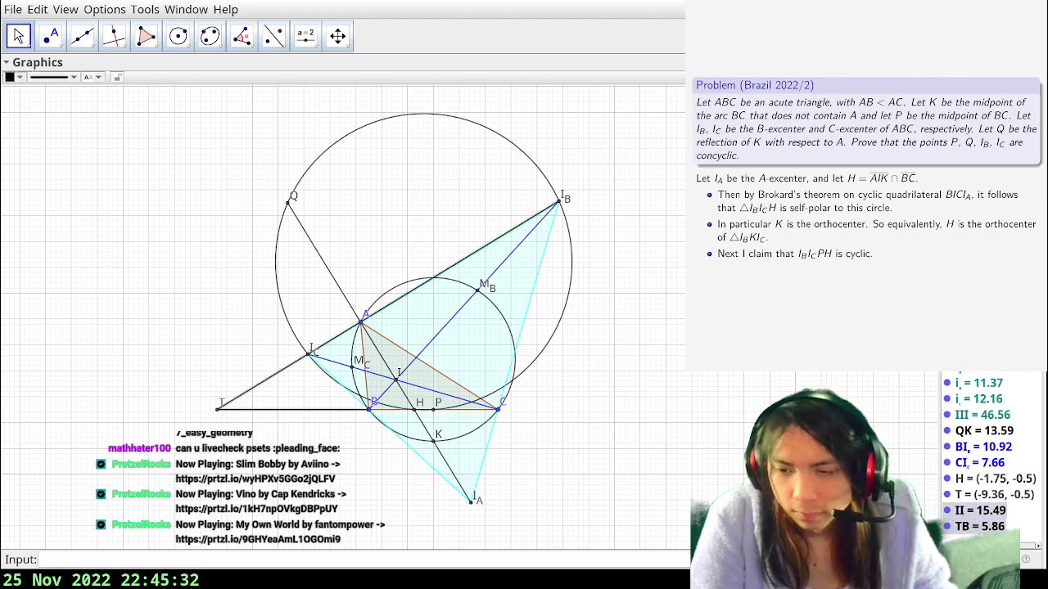
left_click(24, 98)
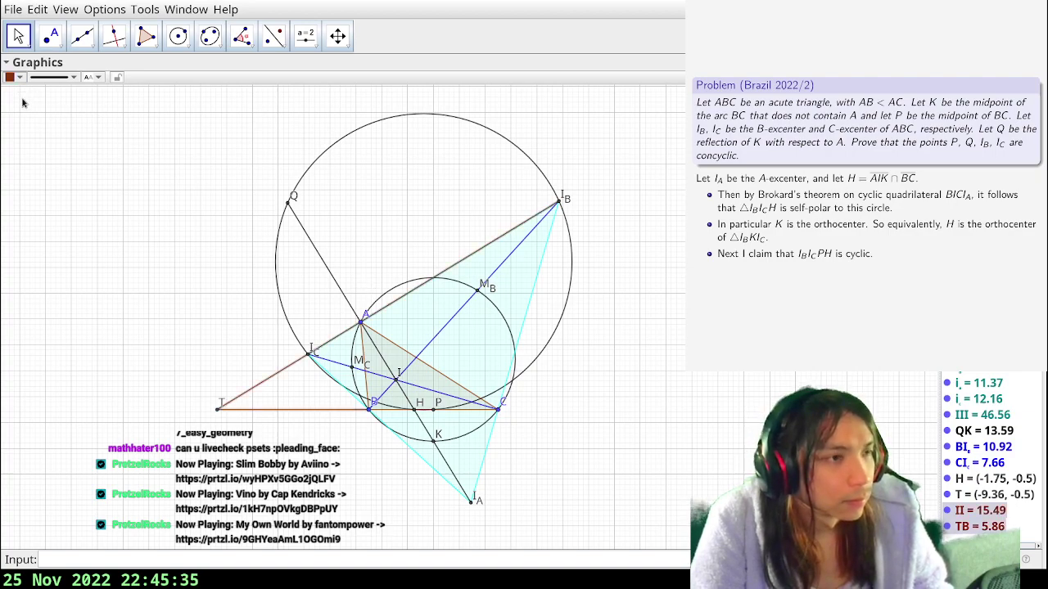
left_click(244, 395)
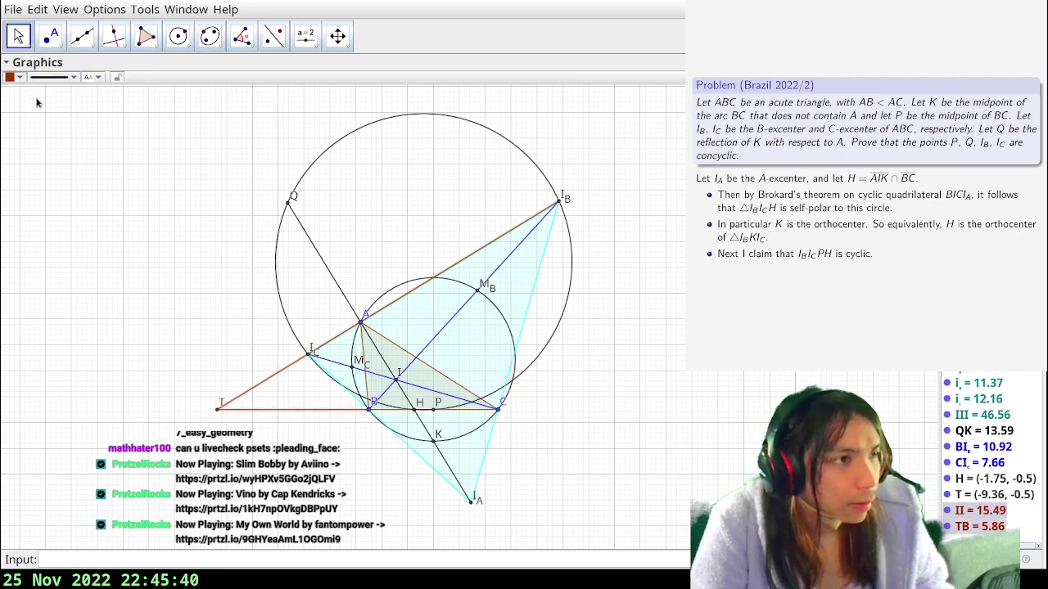
left_click(190, 354)
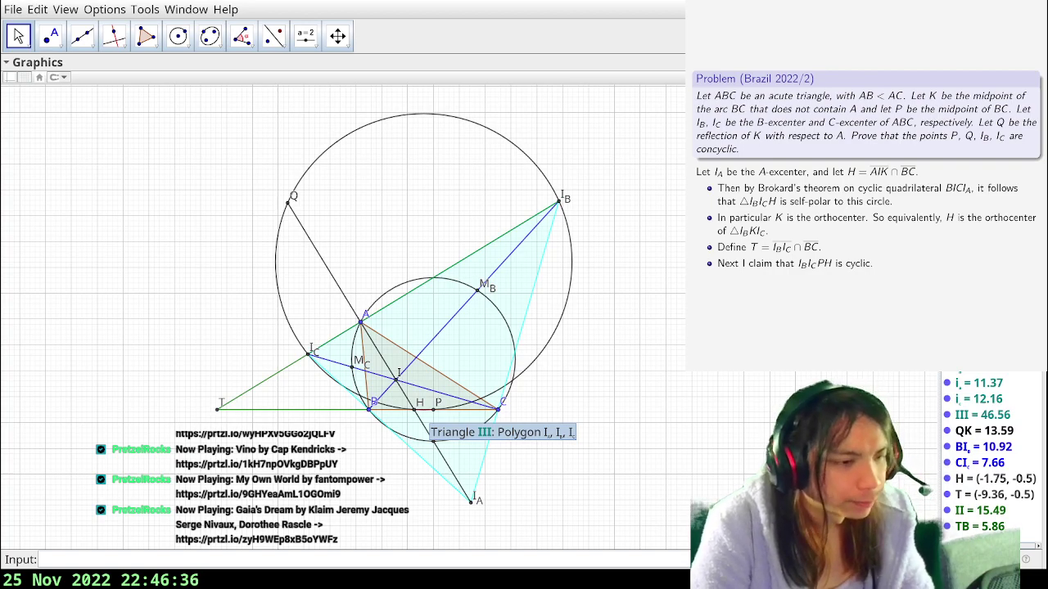
- Switch from GeoGebra to a new terminal and start a von entry with the command von add "Brazil 2022/2"
key("super+2")
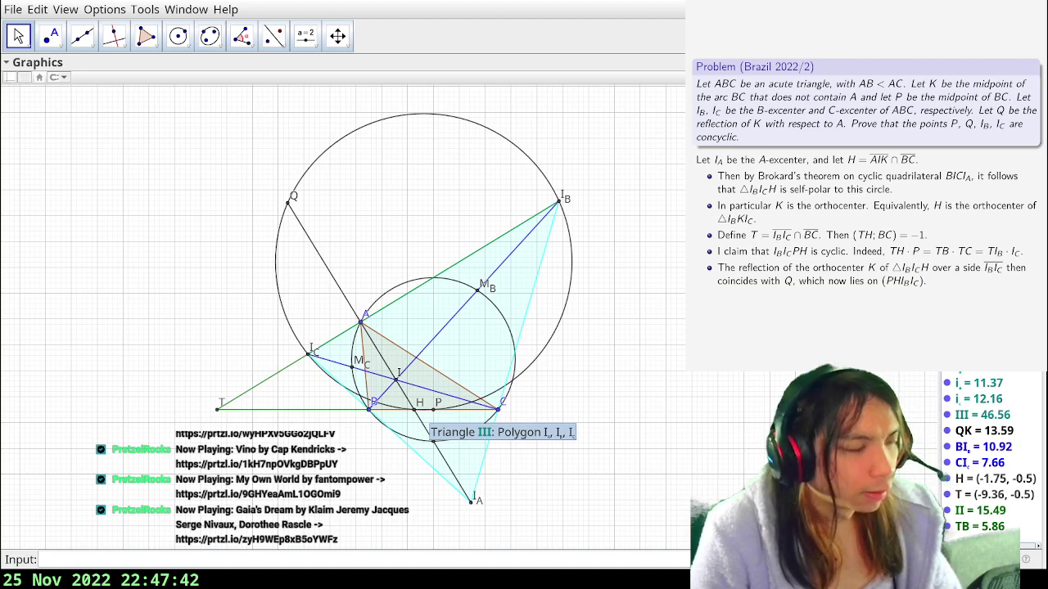
key("super+Right")
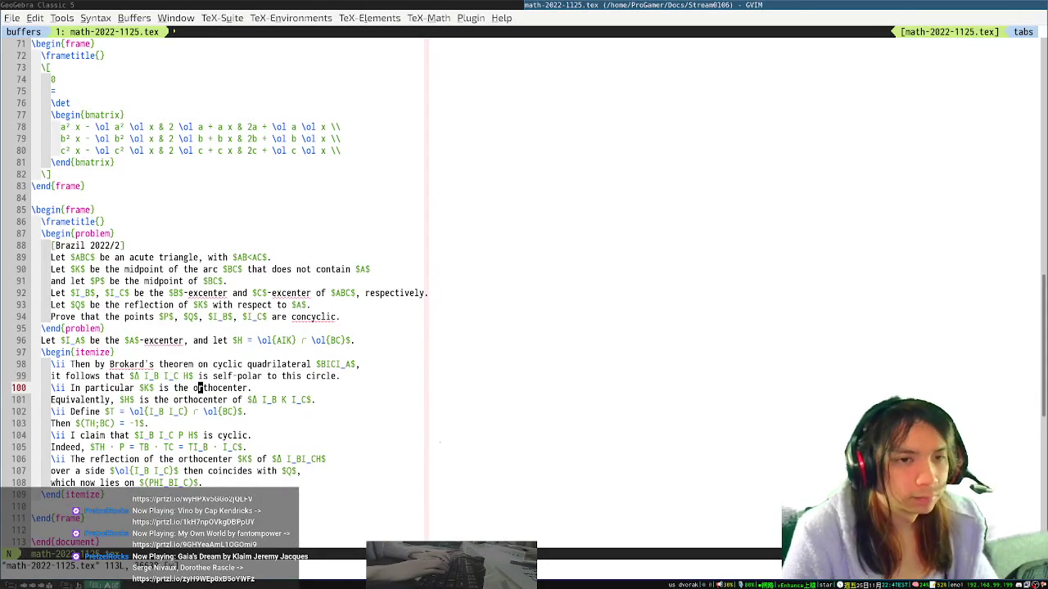
key("super+Return")
type("von a")
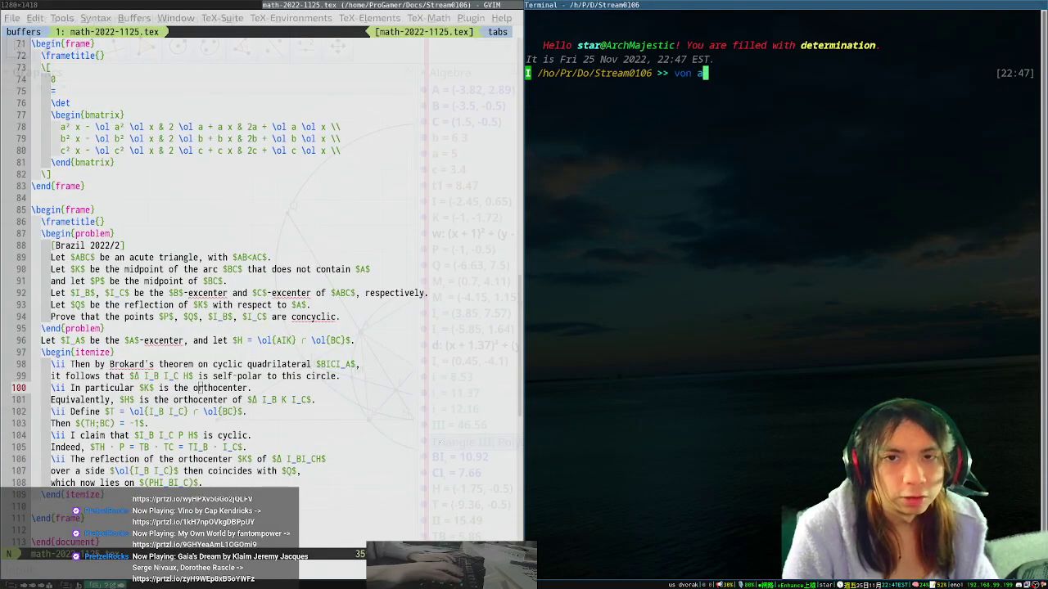
type("dd \"Bra")
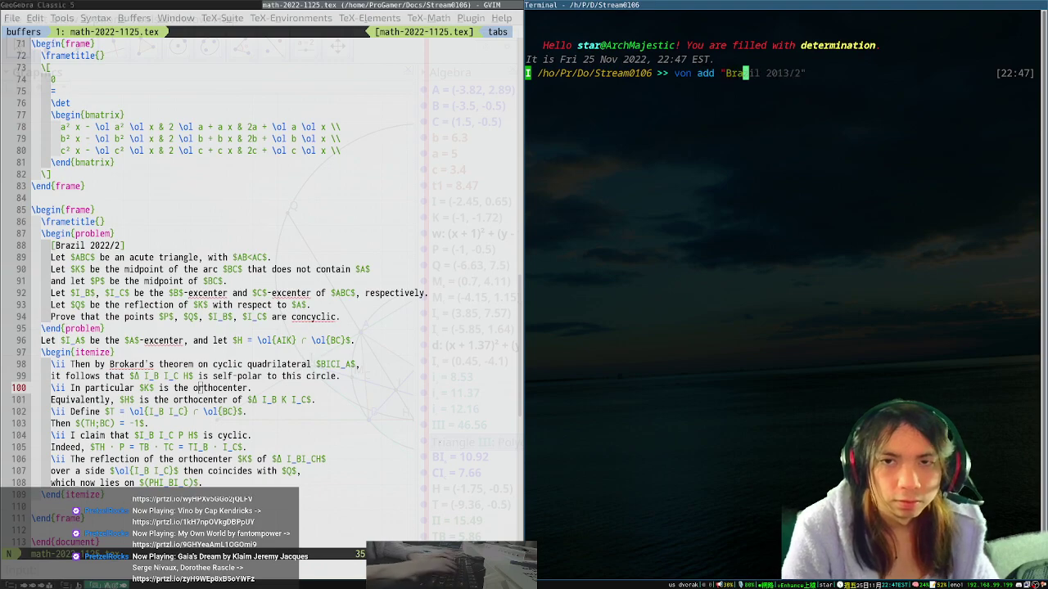
type("zil 2022/2")
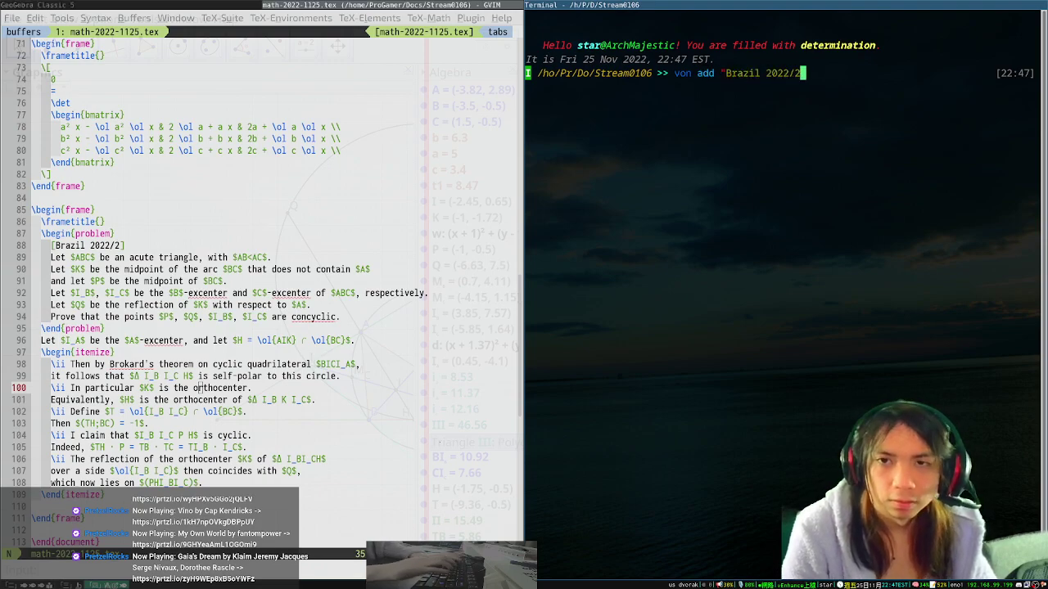
type("\"")
key("Return")
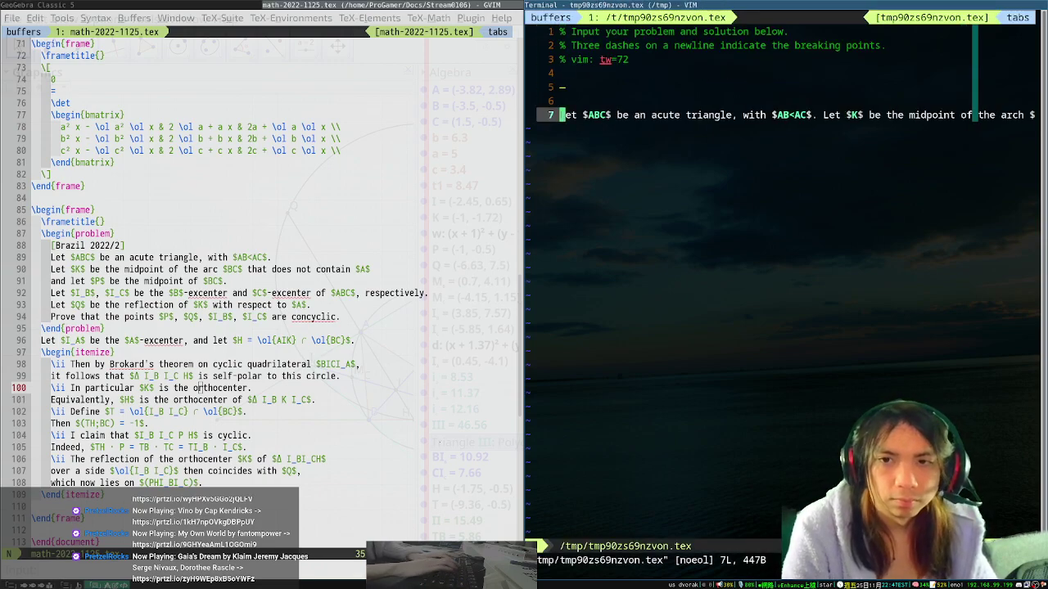
- Copy the Brazil 2022/2 problem statement, lines 89 to 94 of math-2022-1125.tex, without the bracketed title
key("8")
key("9")
key("shift+g")
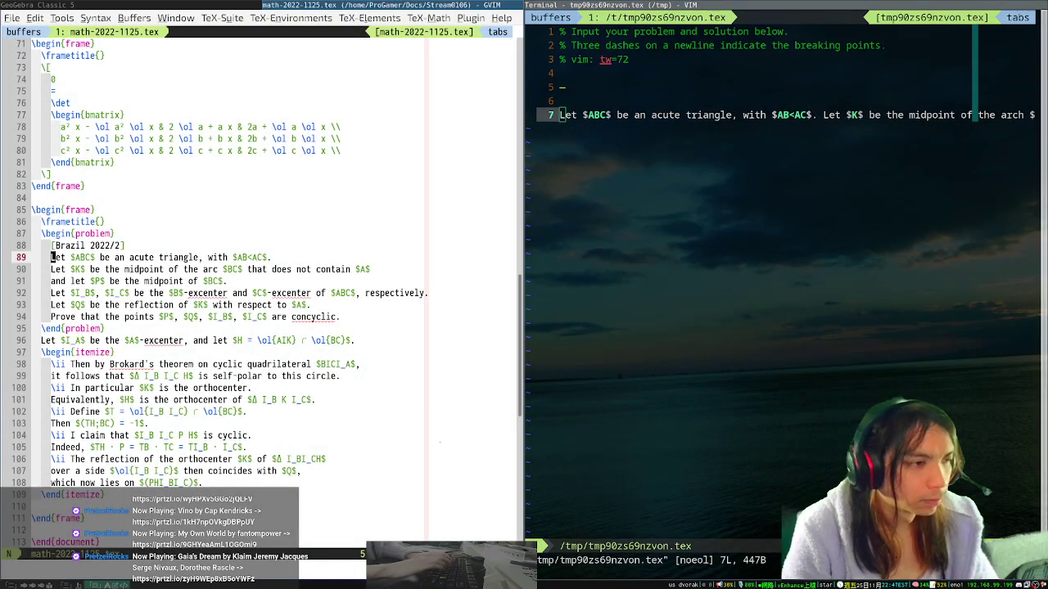
key("v")
key("j")
key("j")
key("j")
key("j")
key("j")
key("shift+4")
key("y")
- Replace the prefilled statement on line 7 of the von entry with the copied problem statement
key("super+Right")
key("shift+d")
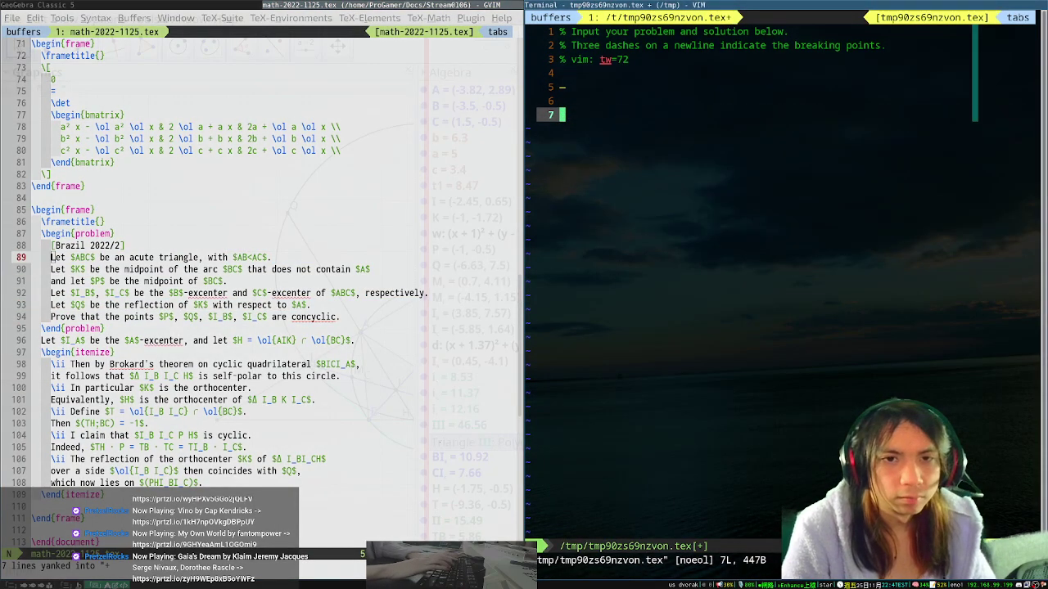
key("quotedbl")
key("plus")
key("p")
key("z")
key("o")
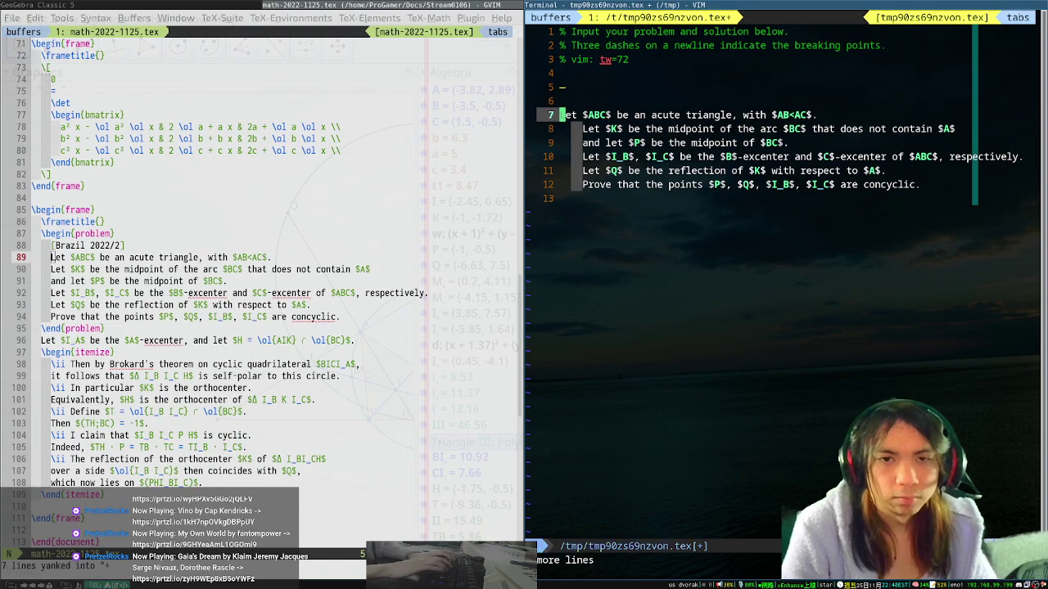
- Remove the indentation from the pasted statement's lines 8 to 12
key("j")
key("V")
key("j")
key("j")
key("j")
key("j")
key("<")
key(".")
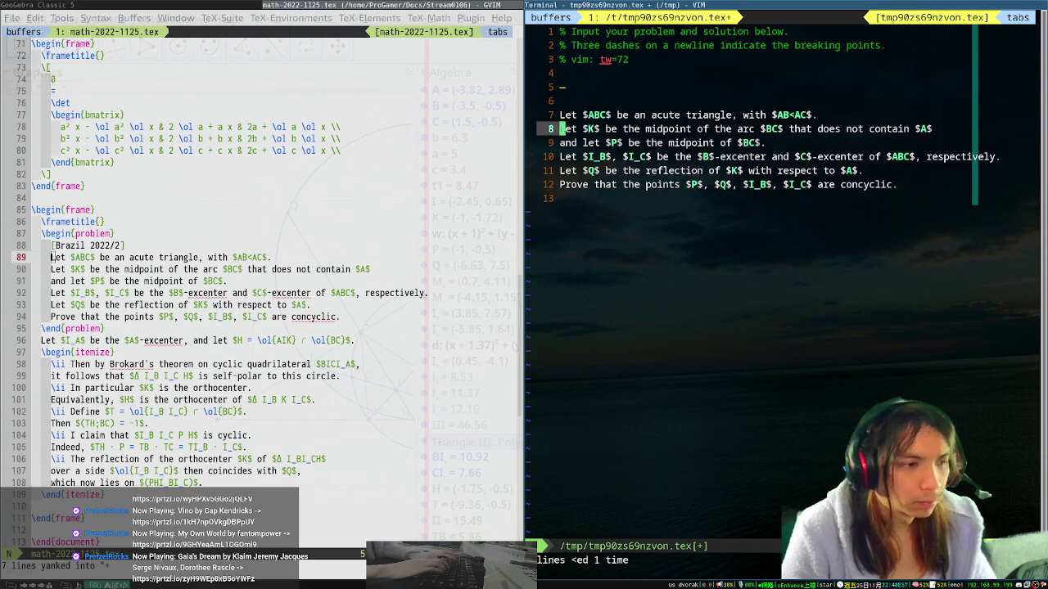
- Copy the solution in math-2022-1125.tex, from the sentence defining the A-excenter on line 96 through the end of the itemize list
key("super+h")
key("j")
key("j")
key("j")
key("j")
key("j")
key("j")
key("j")
key("0")
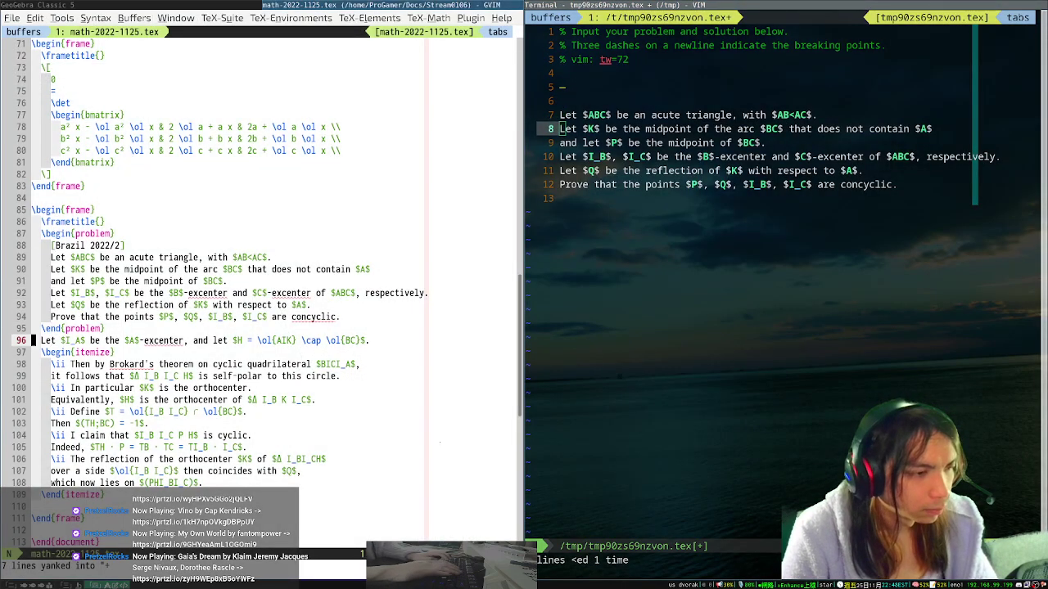
key("V")
key("}")
key("quotedbl")
key("plus")
key("y")
- Add a --- separator followed by a blank line at the end of the von entry
key("super+l")
type("Go-")
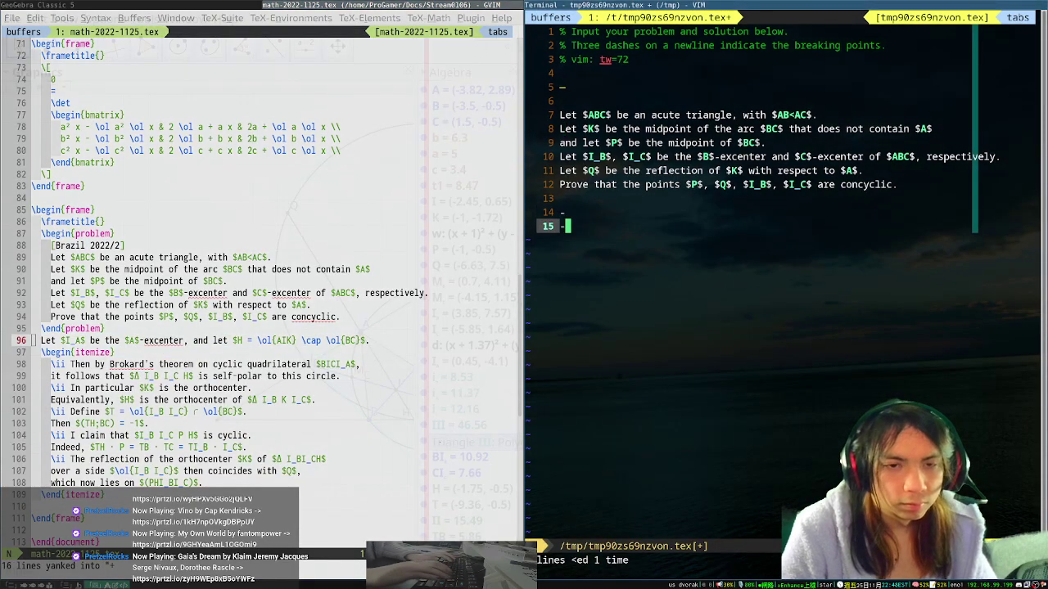
type("--")
key("Return")
key("Return")
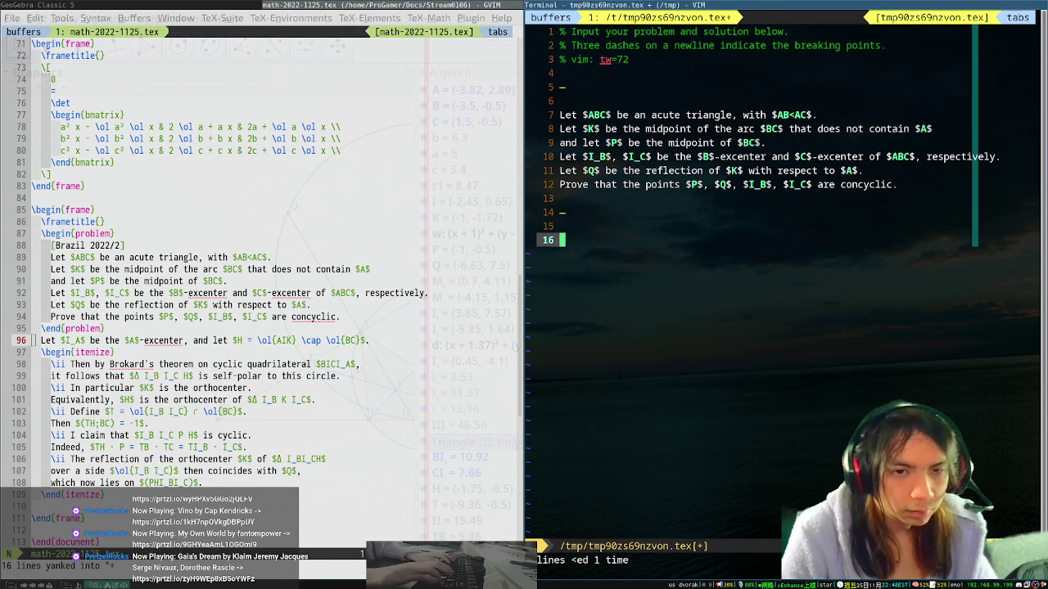
- Paste the copied solution below the last separator, remove one level of indentation, and save the entry
key("Escape")
key("\"*P")
key("shift+v")
key("shift+g")
key("less")
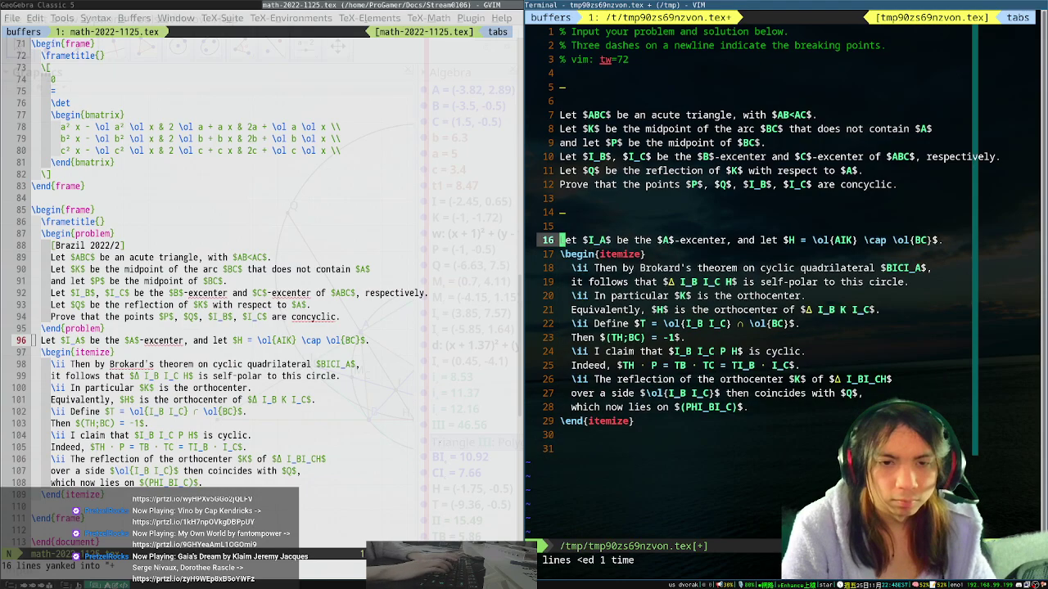
type(":w")
key("Return")
key("Return")
- Return to the GeoGebra diagram and move the labels Q, I_C, T, I_A, C and B clear of the lines and circles
key("super+2")
key("super+3")
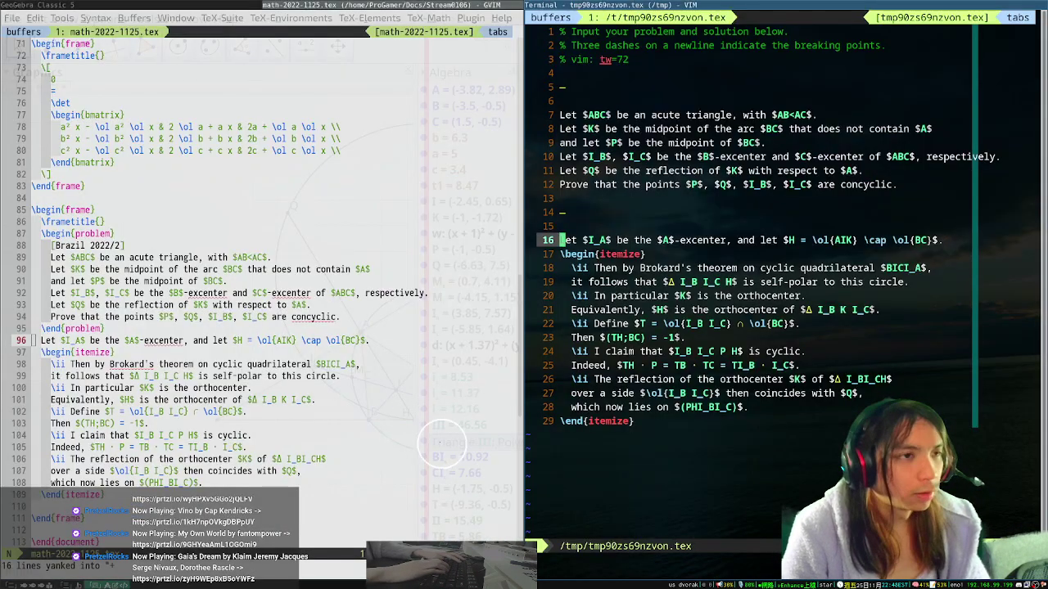
key("super+Left")
key("super+Left")
key("super+f")
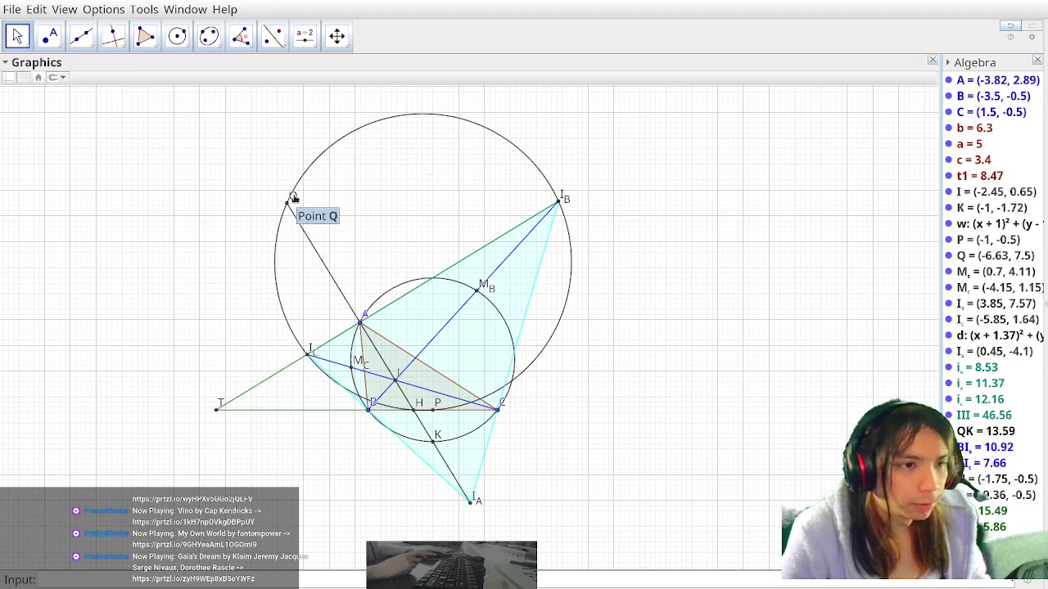
left_click_drag(293, 198, 280, 195)
mouse_move(312, 355)
left_mouse_down()
mouse_move(306, 363)
mouse_move(304, 346)
left_mouse_up()
left_click_drag(219, 403, 204, 415)
left_click_drag(480, 500, 473, 515)
mouse_move(504, 401)
left_mouse_down()
mouse_move(513, 427)
mouse_move(503, 420)
left_mouse_up()
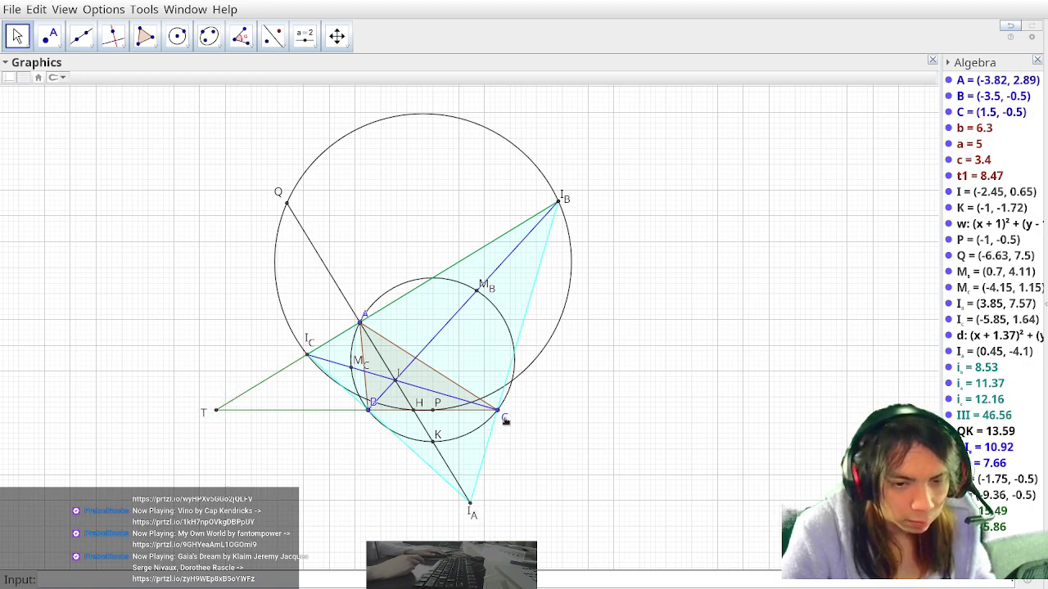
left_click_drag(374, 405, 361, 421)
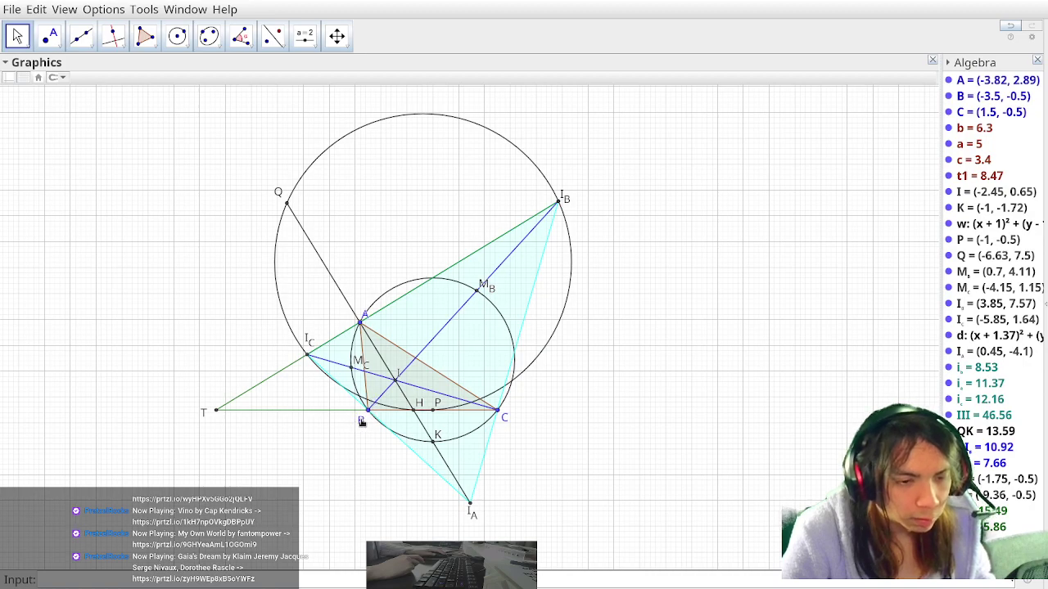
- Move the label M_C off the circle, and hide the points M_C and M_B from the diagram
left_click_drag(359, 363, 336, 353)
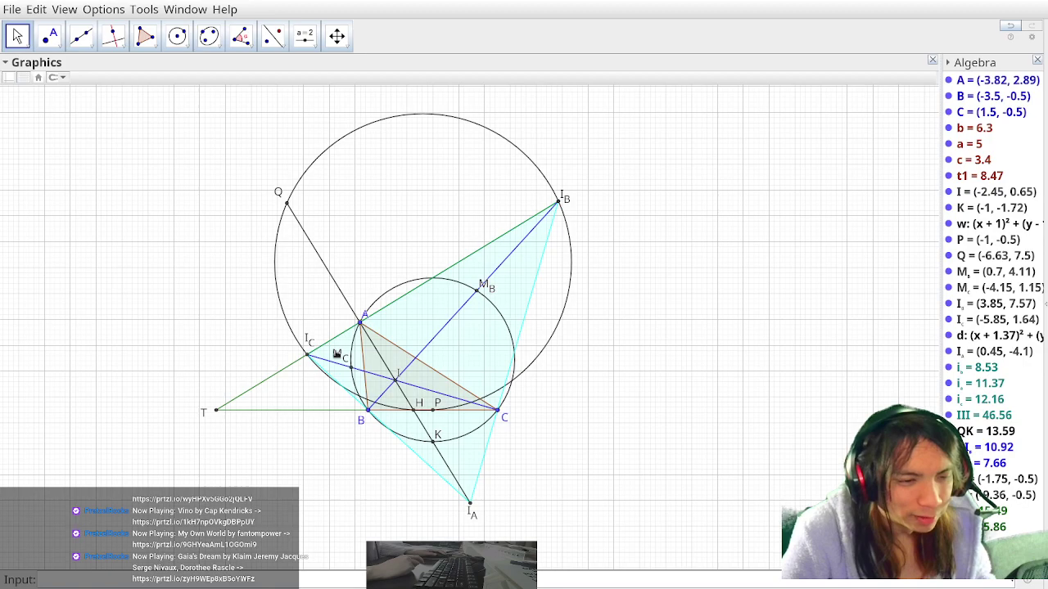
left_click(949, 284)
left_click(948, 271)
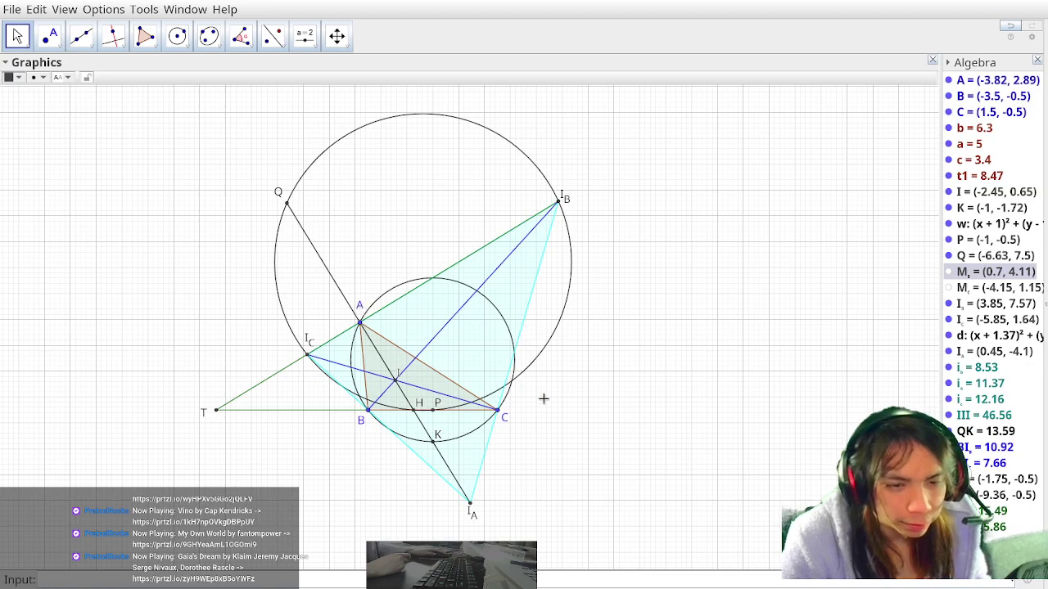
- Export the graphics view as Asymptote and generate the code with the default export settings
left_click(24, 13)
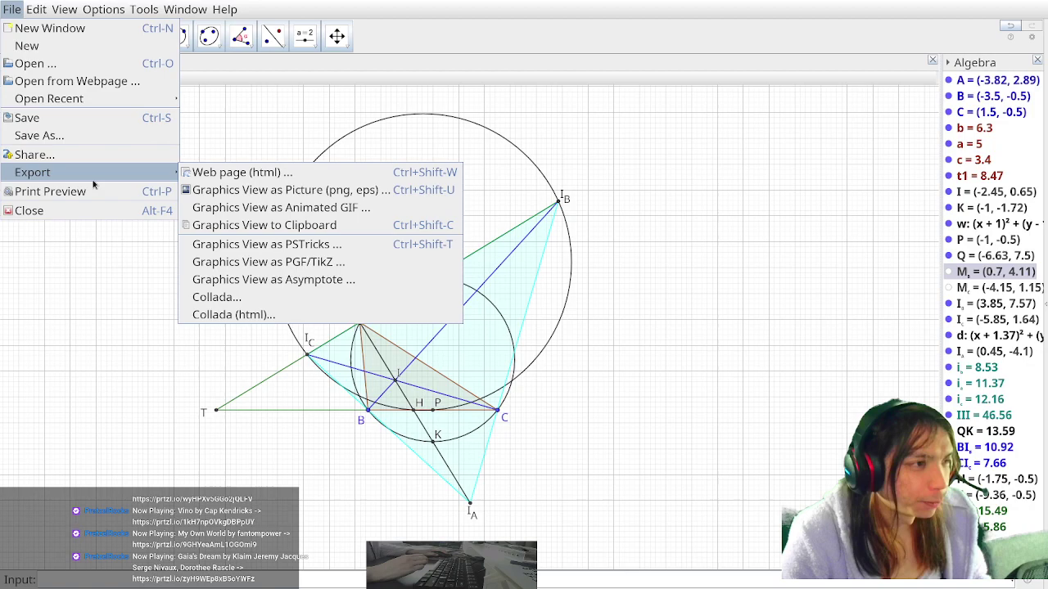
mouse_move(121, 179)
left_click(339, 280)
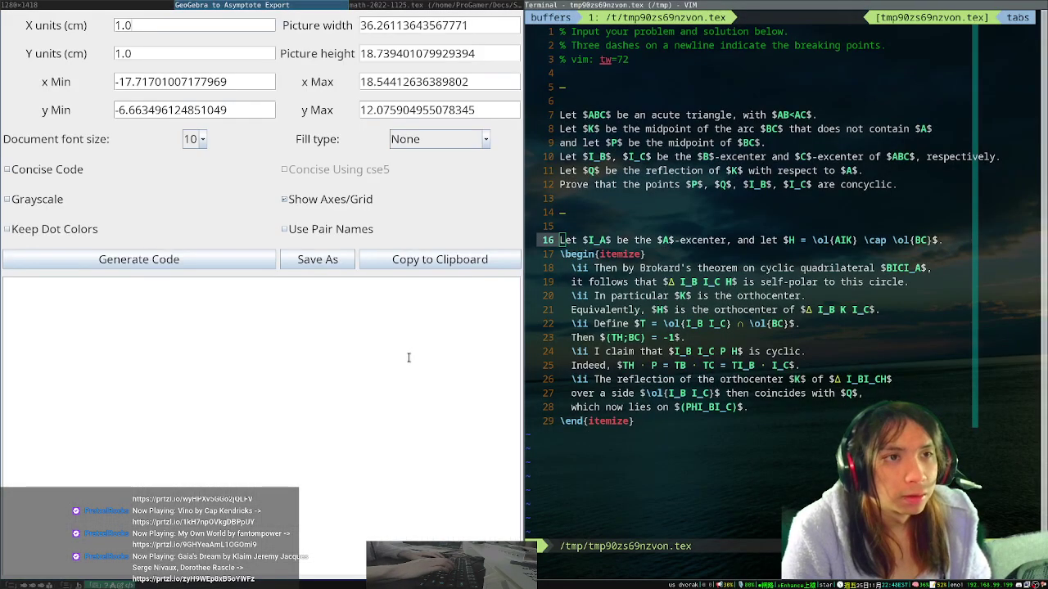
left_click(204, 255)
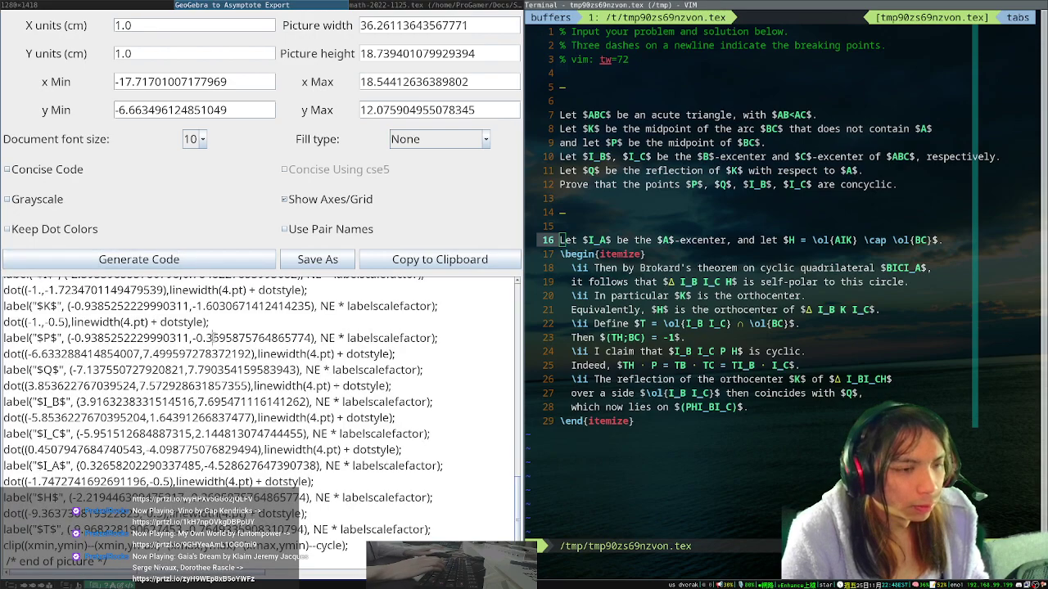
- Cut all the generated Asymptote code and run the cleaner script on it, accepting the replacement of the clipboard contents
key("ctrl+a")
key("ctrl+x")
key("super+a")
type("y")
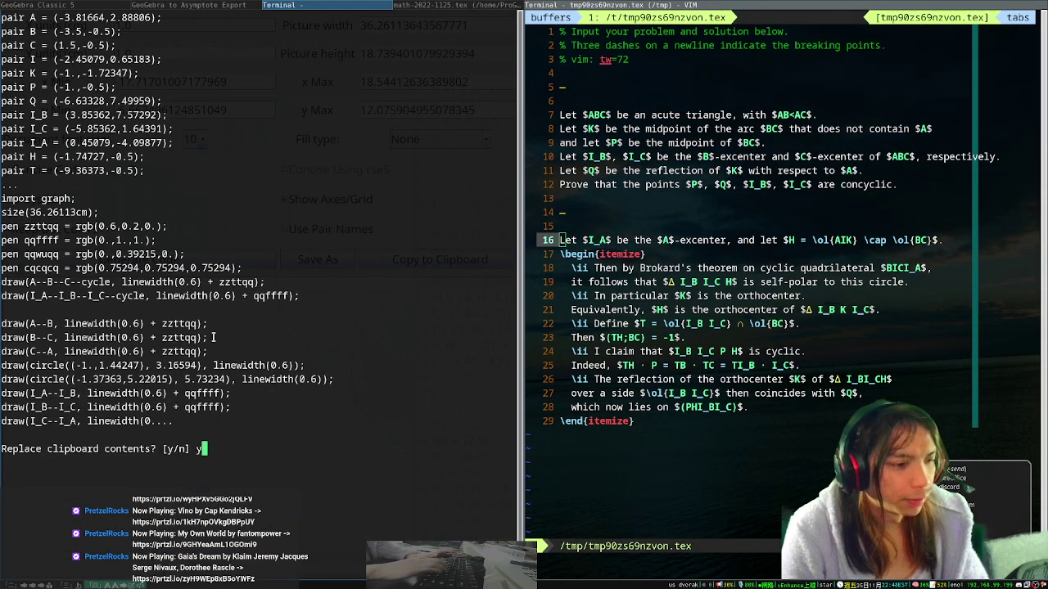
key("Return")
- Insert a centred asy environment after the solution's first sentence in the von entry and paste the cleaned diagram code into it
key("super+Right")
key("super+Right")
key("o")
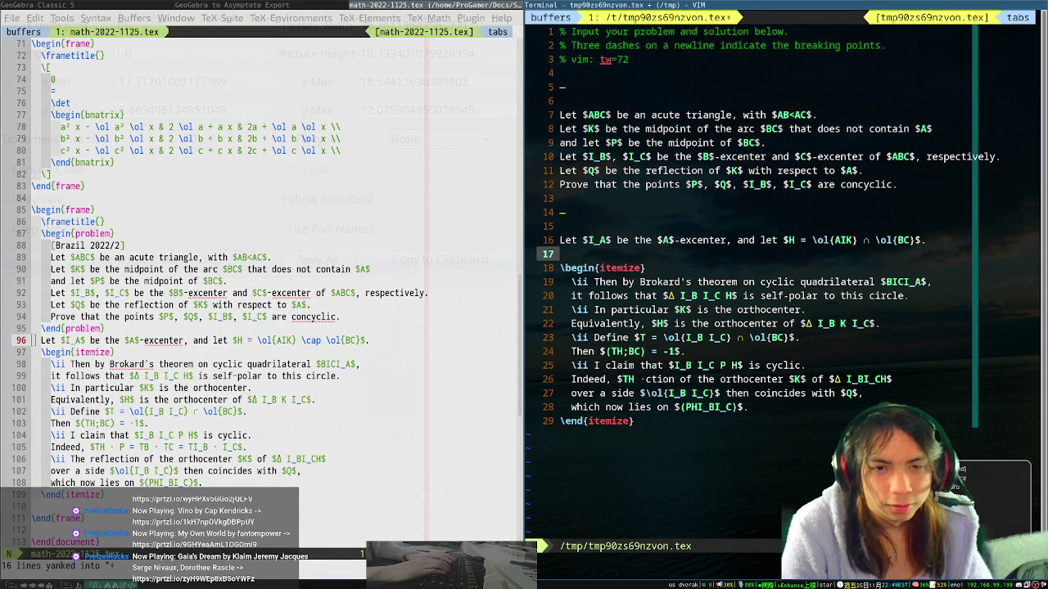
key("Return")
key("Escape")
type("kkoasy")
key("F5")
key("Escape")
key("p")
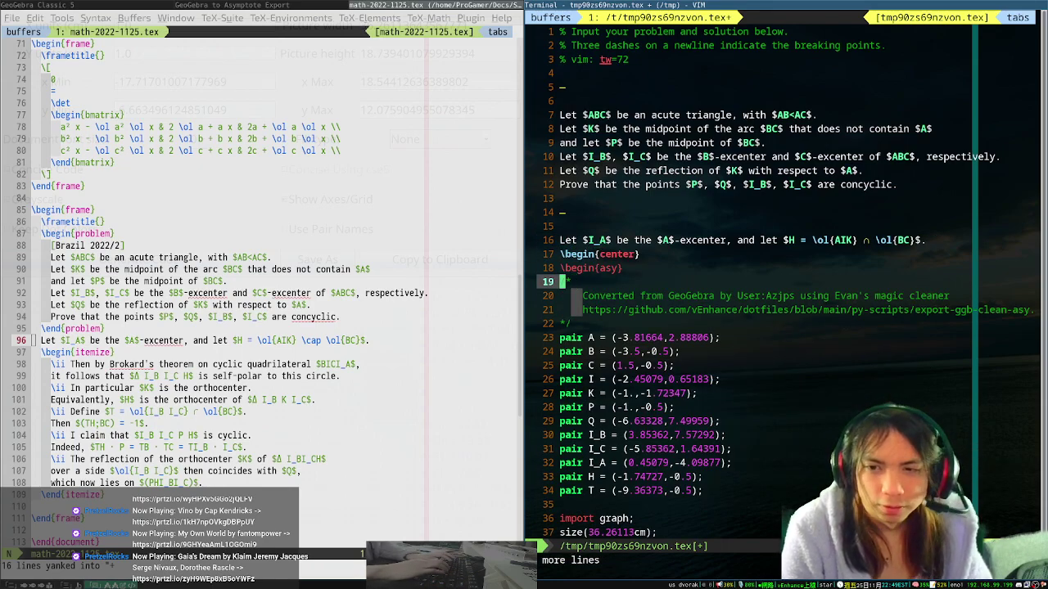
- Reduce the indentation of the two comment lines at the top of the Asymptote code and save the entry
key("j")
key("less")
key("less")
key("j")
key("less")
key("less")
type(":w")
key("Return")
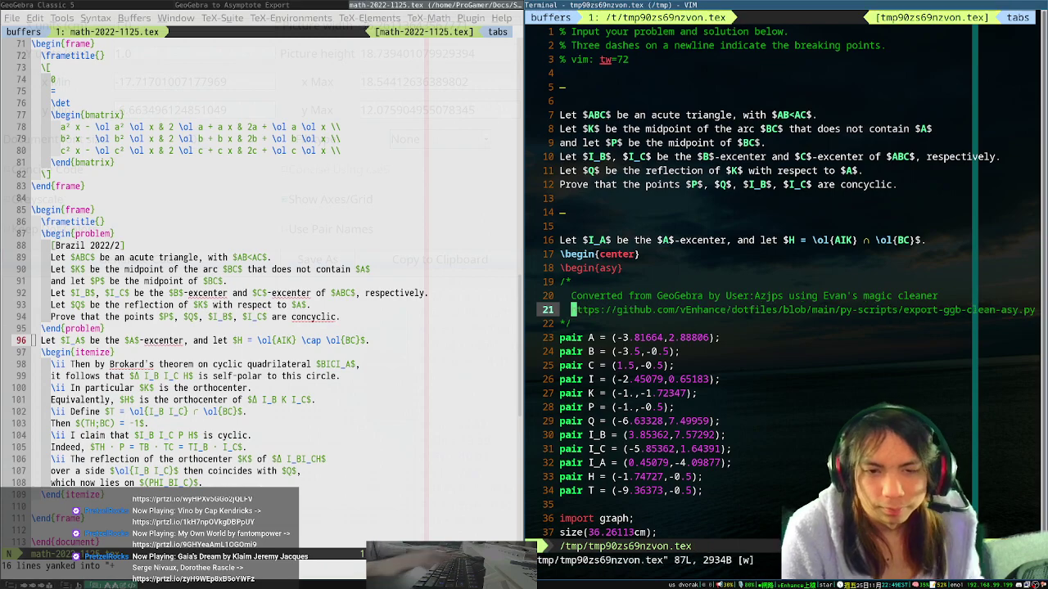
- Change the size on line 37 of the Asymptote code to a single-digit centimetre value and save the entry
scroll(698, 333, "down", 10)
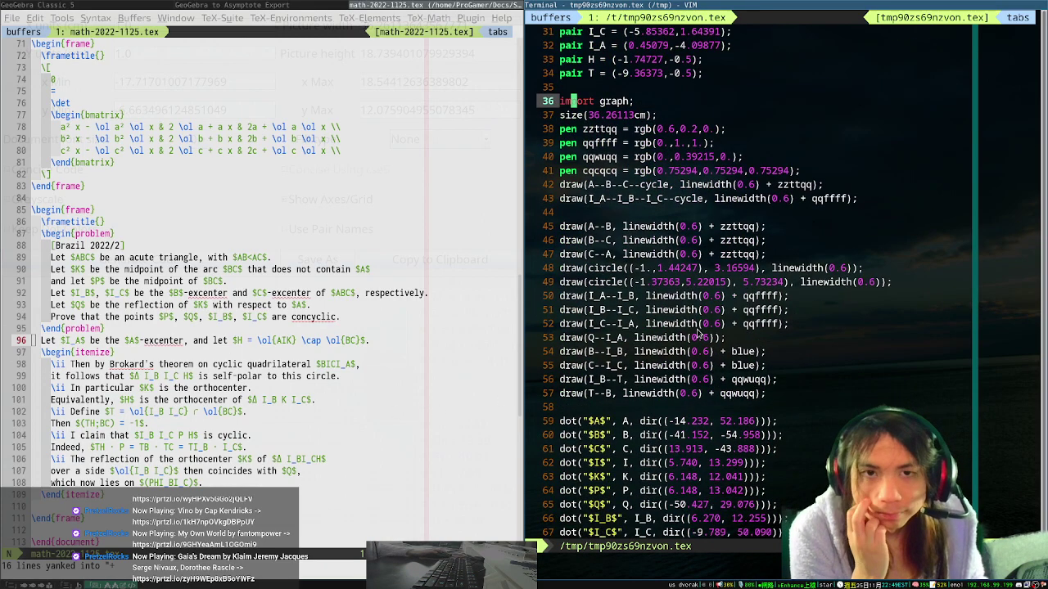
left_click(592, 116)
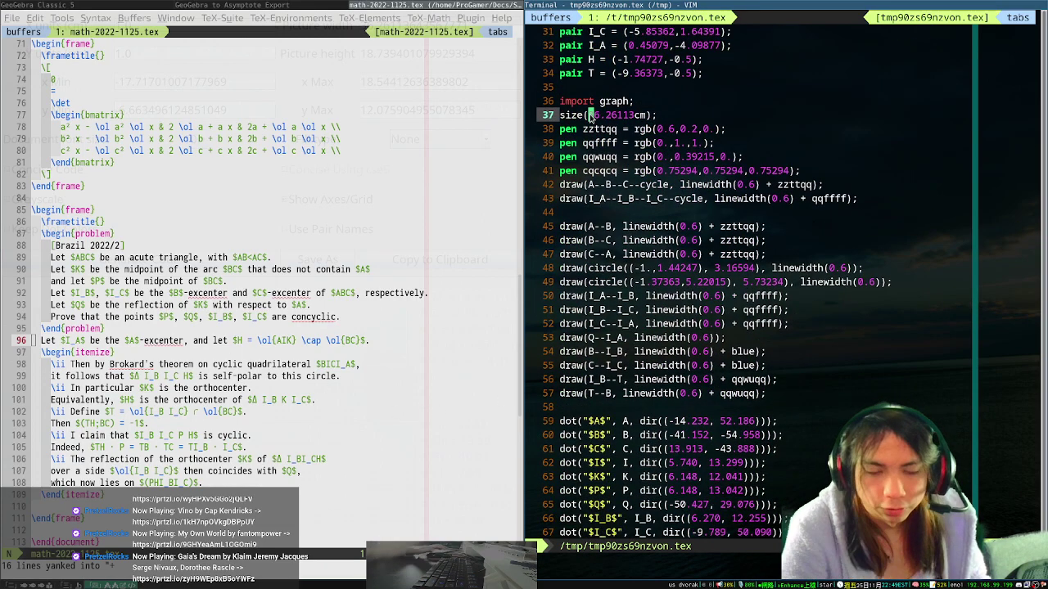
key("c")
key("t")
key("c")
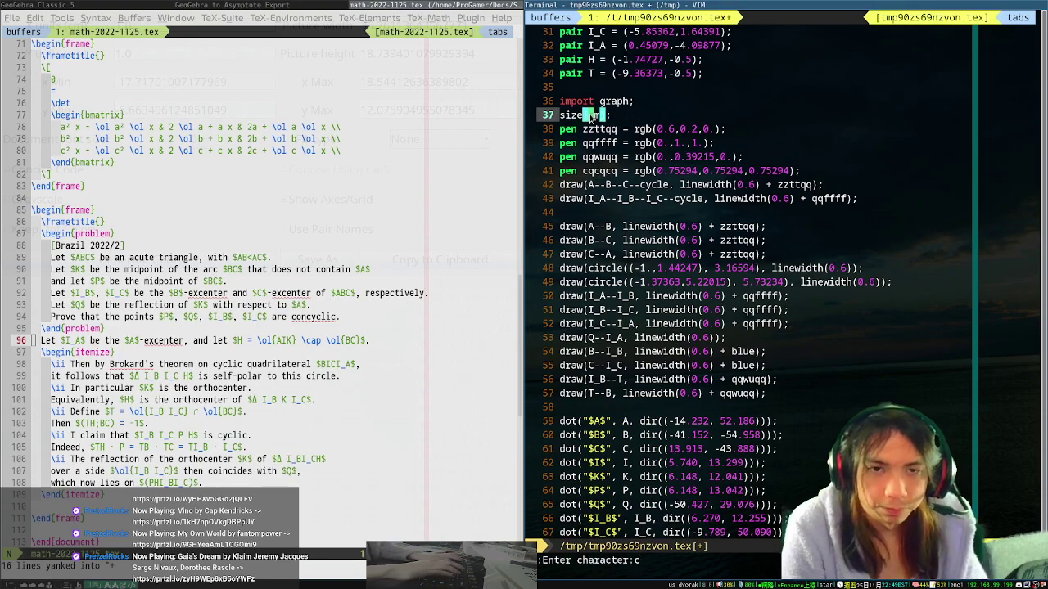
type(":w")
key("Return")
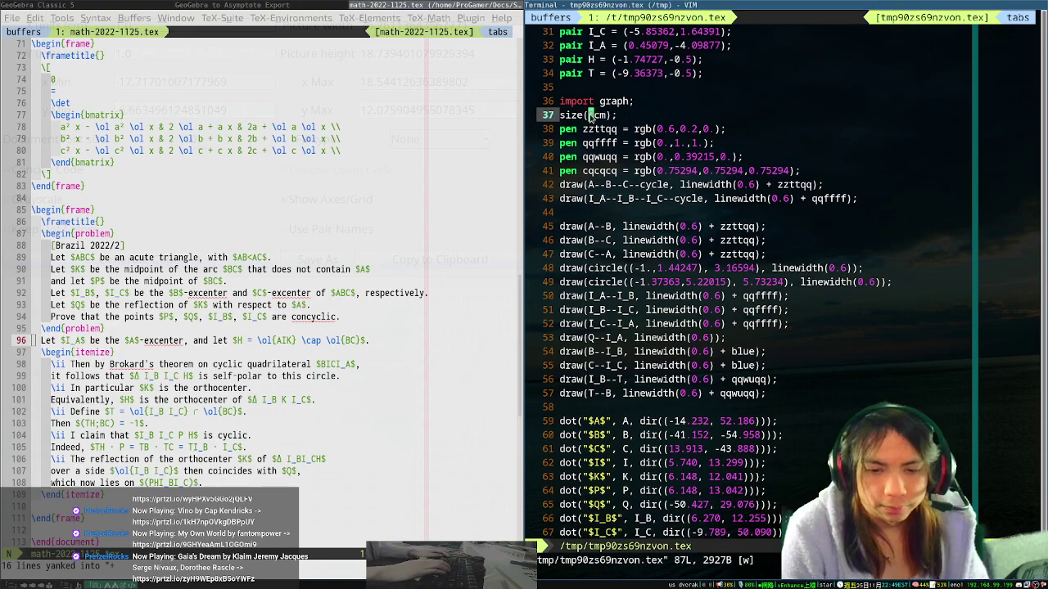
- Delete one of the blank lines between the centred diagram and the itemize list, and save the entry
scroll(758, 427, "down", 5)
key("ctrl+j")
key("Escape")
key("j")
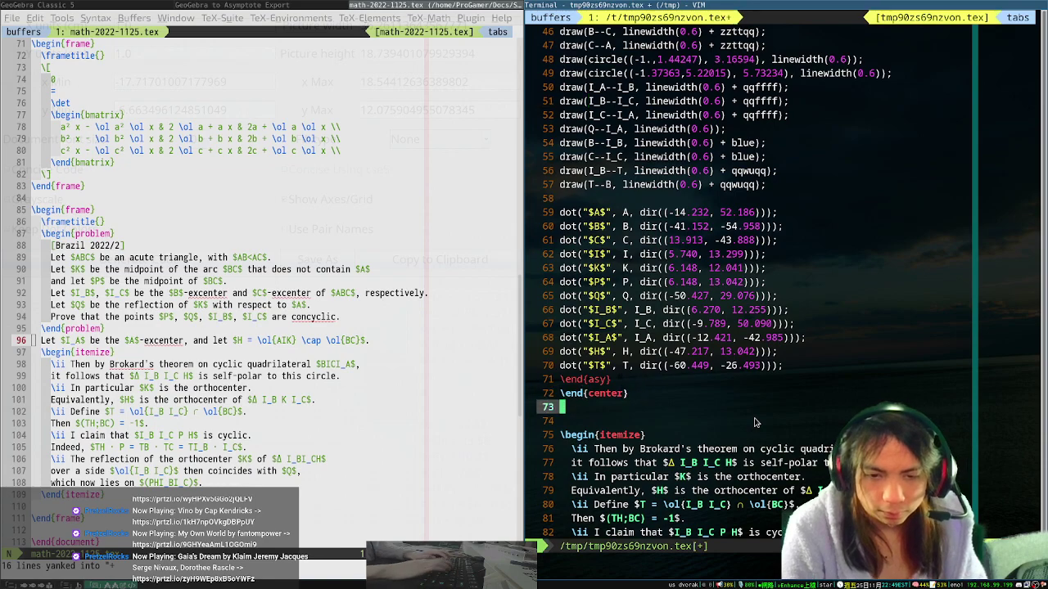
key("d")
key("d")
type(":w")
key("Return")
- Start a continuous latexmk compilation of the von entry's preview
key("super+shift+Left")
key("backslash")
key("l")
key("l")
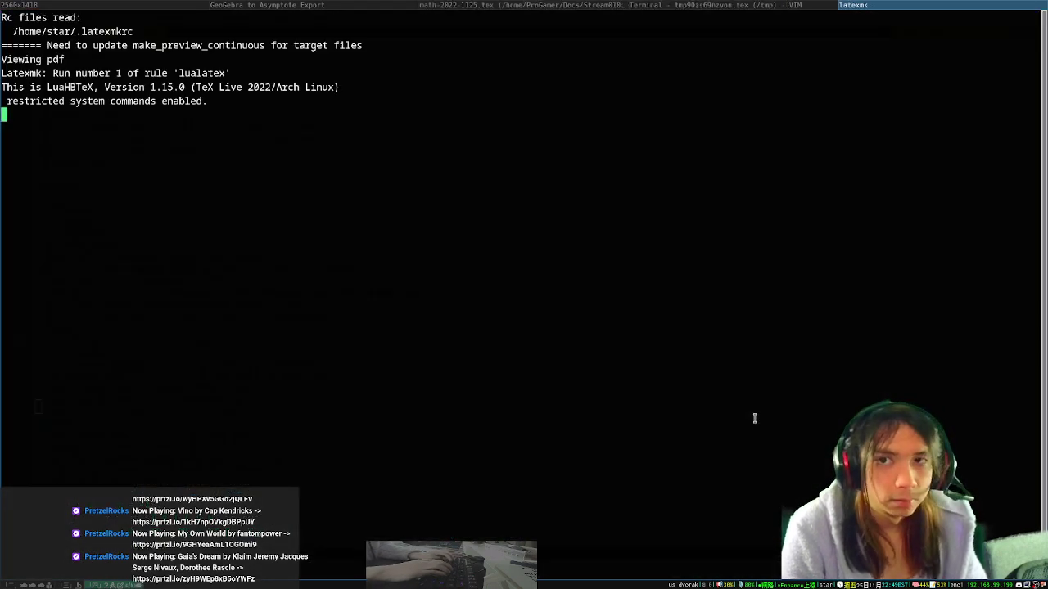
key("super+Left")
key("super+Left")
key("super+Right")
key("super+Right")
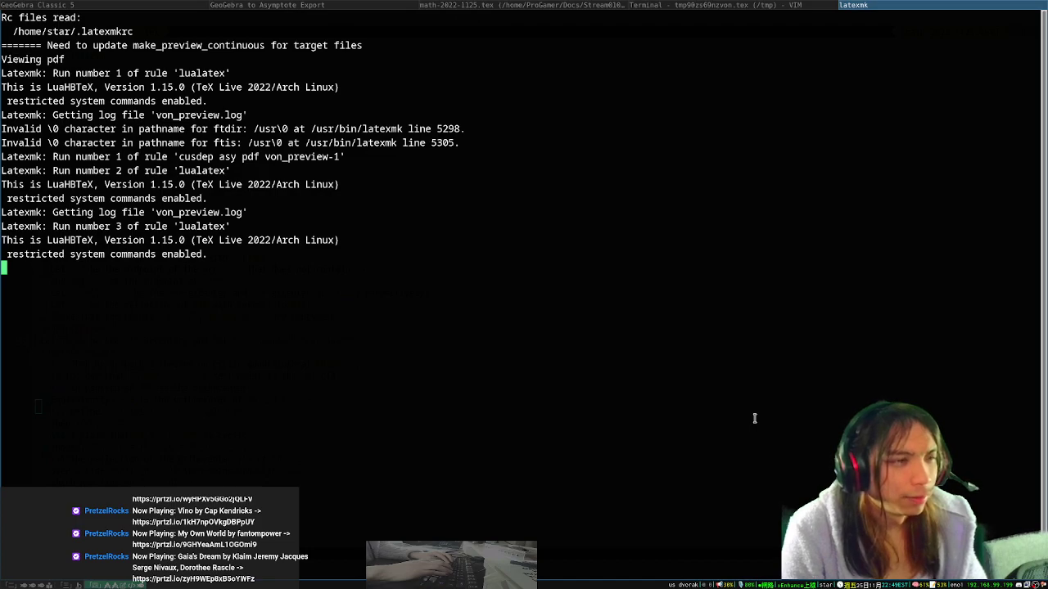
key("super+Left")
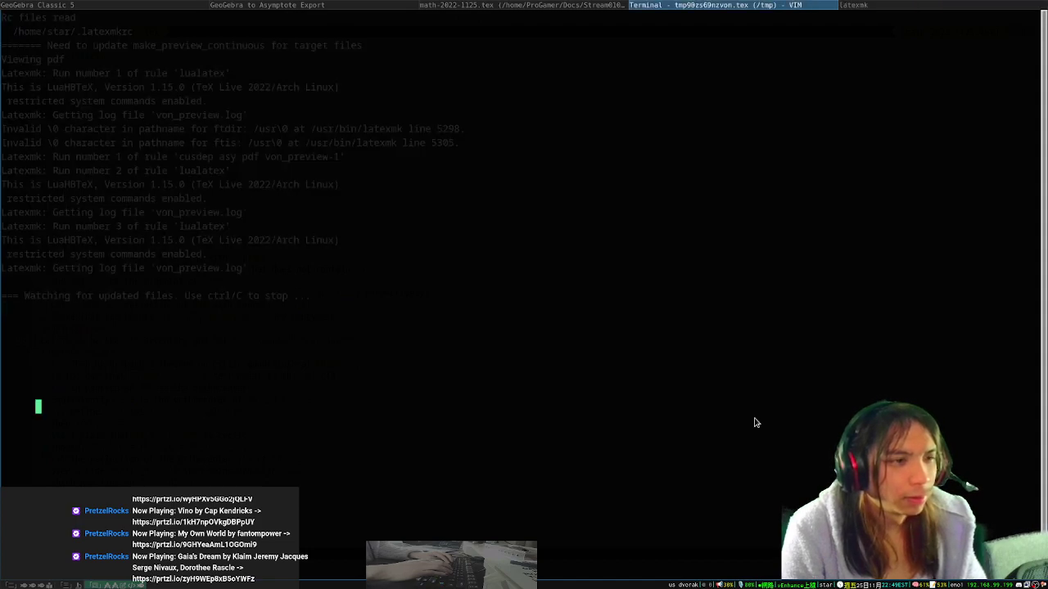
- Redraw the editor screen and stop the running latexmk compilation
type(":redraw!")
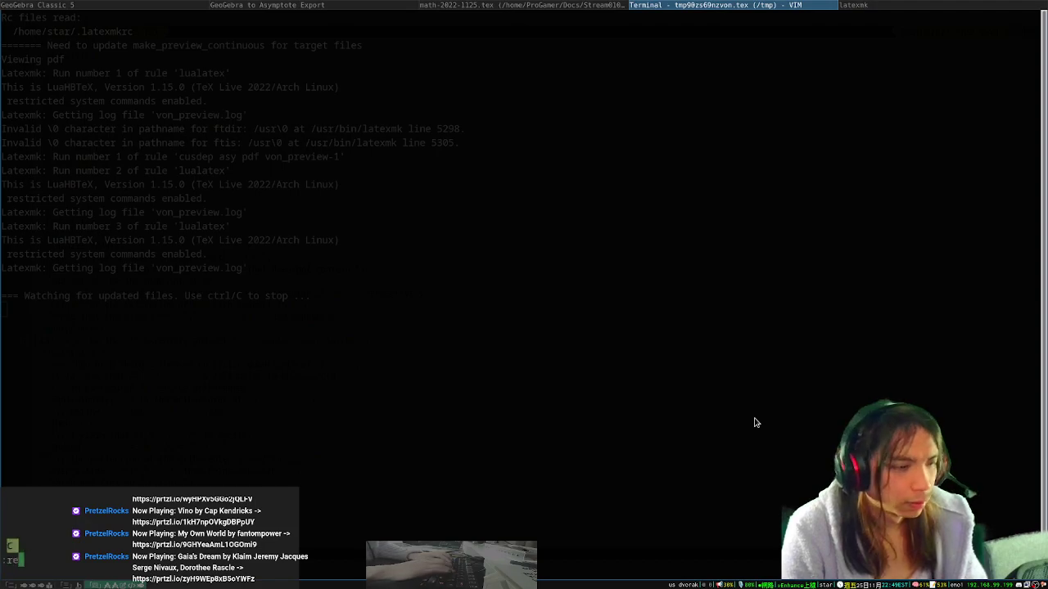
key("Return")
key("super+Right")
key("super+Left")
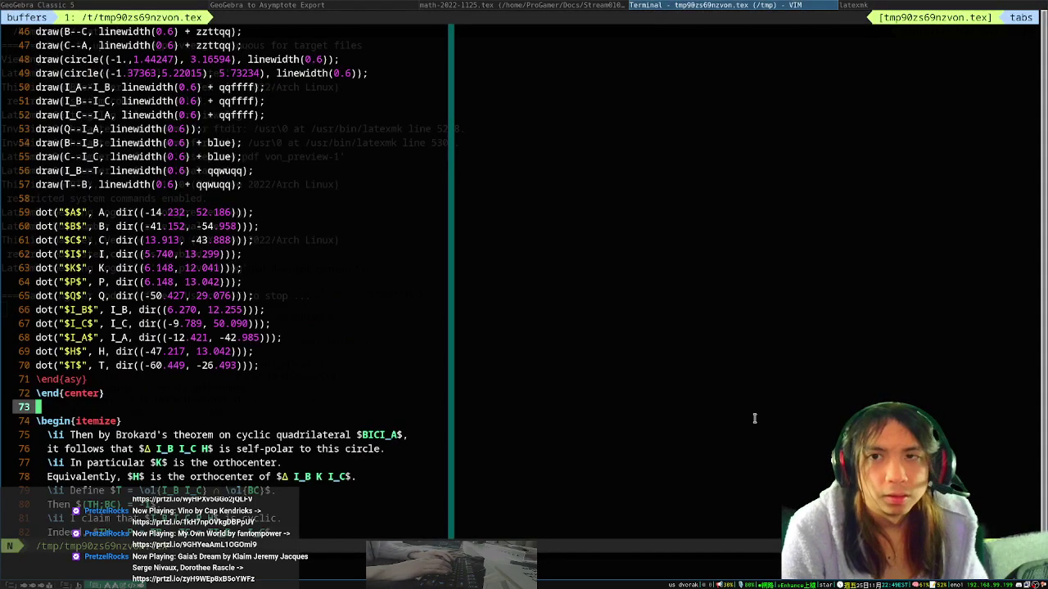
key("super+Right")
key("ctrl+c")
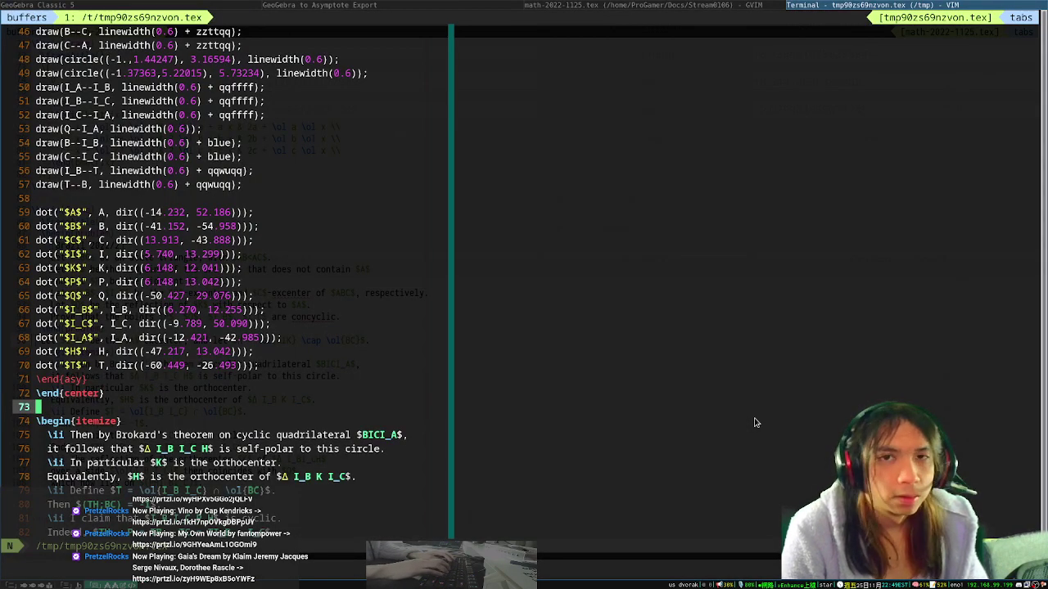
- Restart the continuous latexmk preview compilation and place its terminal in the split beside the editor
key("backslash")
key("l")
key("l")
key("super+shift+Right")
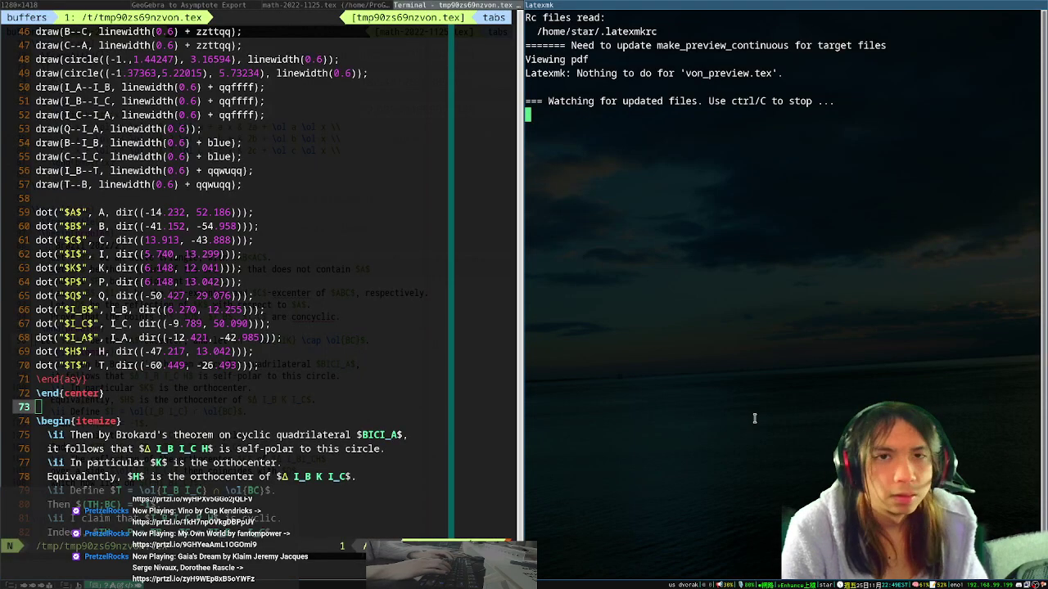
- Open a new terminal, change to the /tmp/preview_star/ directory and list its files
key("super+Left")
key("super+Return")
type("cd /tmp/preview_")
key("Return")
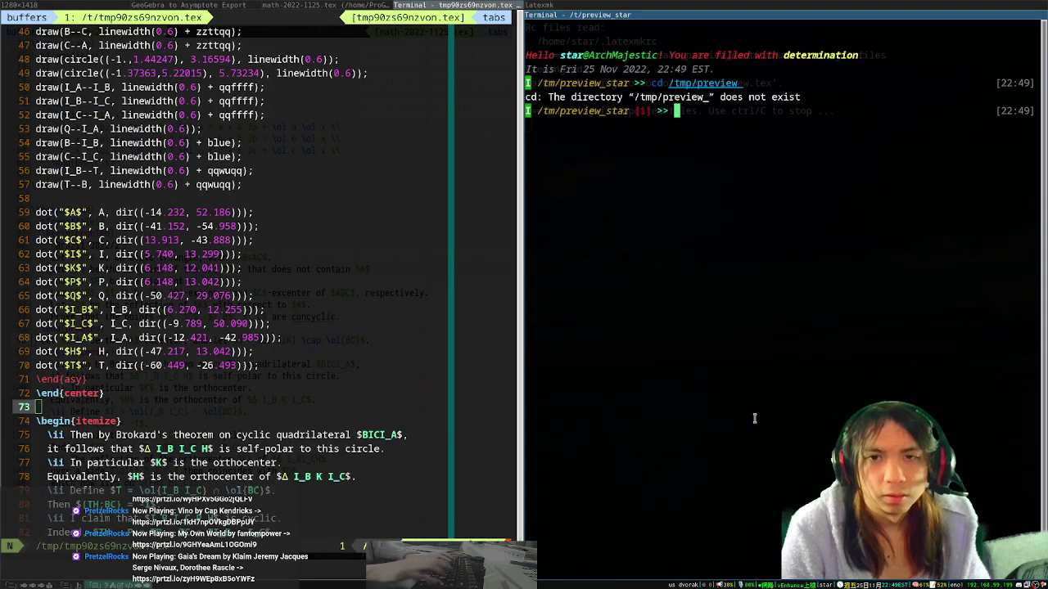
type("cd /tmp/preview_star/")
key("Return")
type("ll")
key("Return")
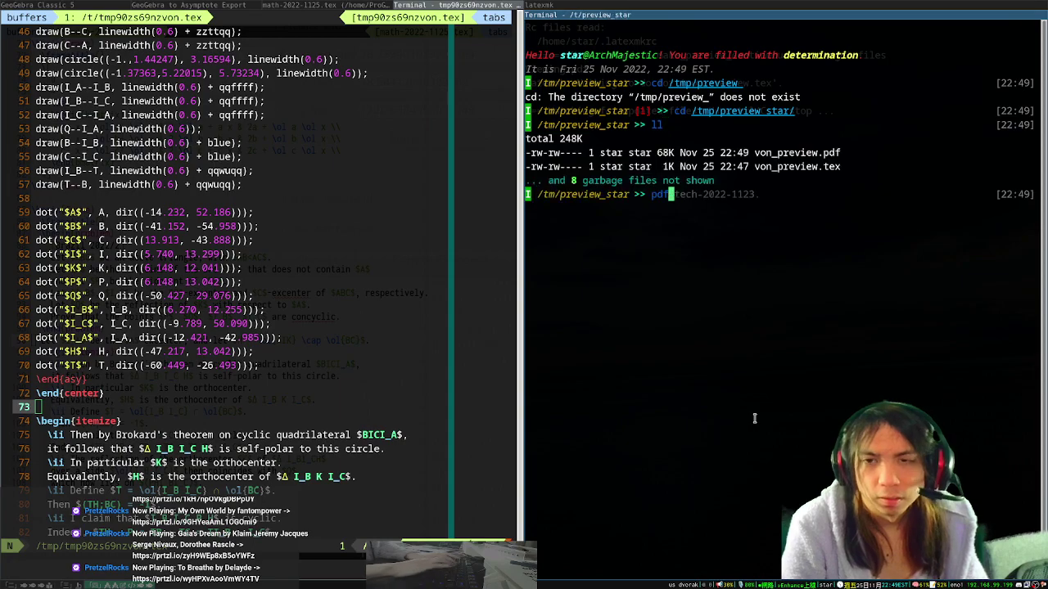
- View von_preview.pdf from the terminal and return focus to the entry in the editor
type("pdf von")
key("Tab")
key("Return")
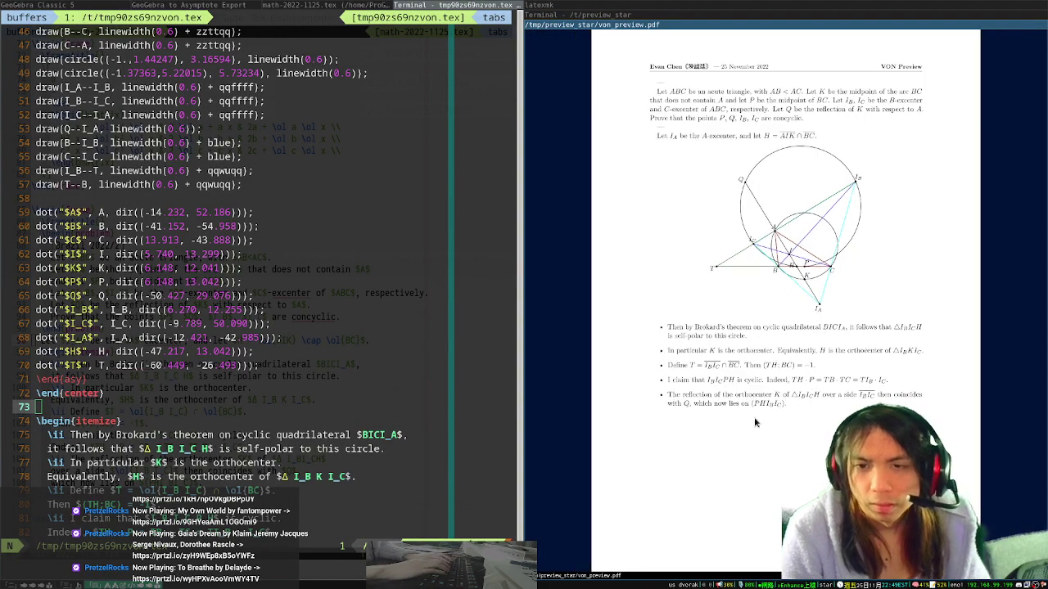
key("super+h")
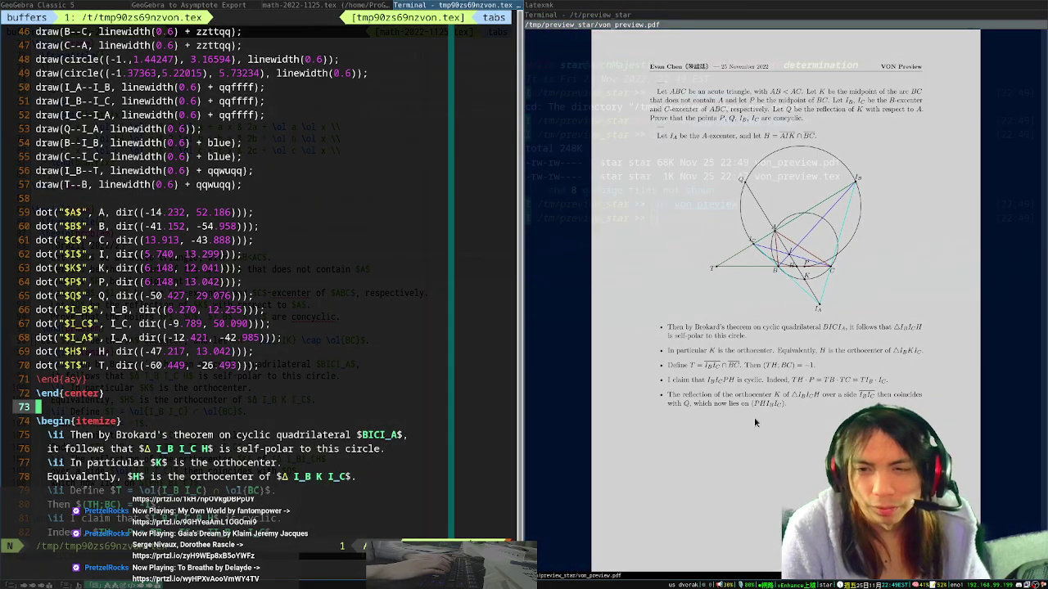
- Replace the coordinate pair in point H's label direction on line 69 with the angle 225
left_click(137, 354)
left_click(144, 354)
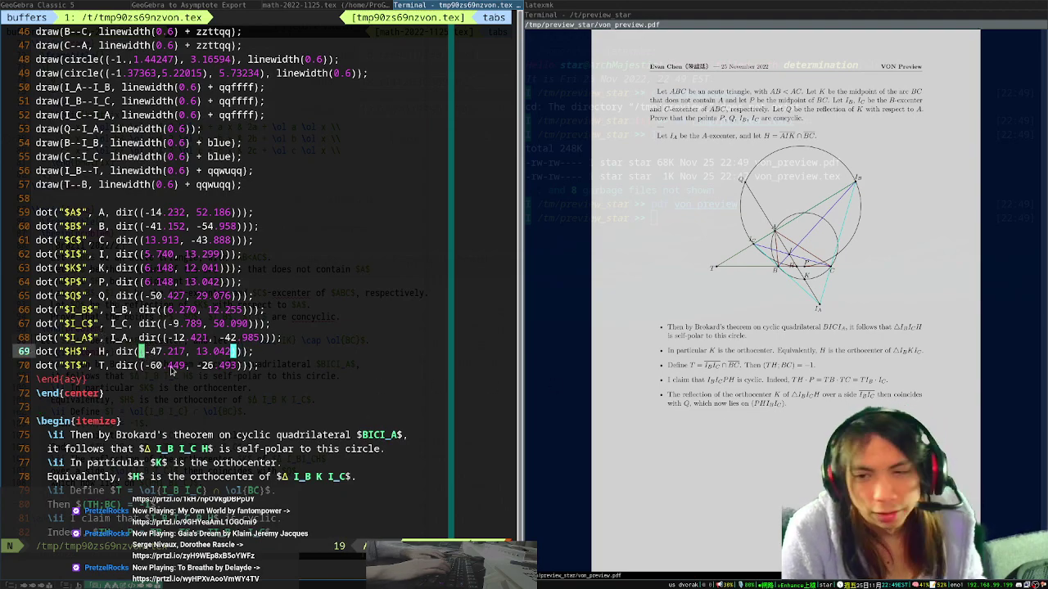
type("c225")
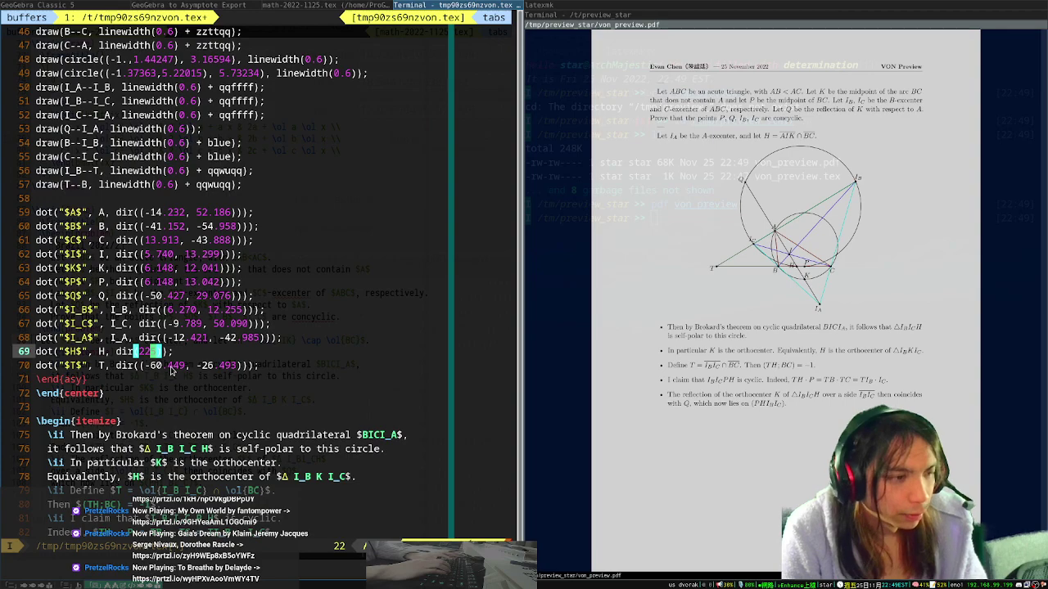
key("Escape")
- Replace the coordinate pair in point P's label direction on line 64 with the angle 30
key("k")
key("k")
key("k")
key("k")
key("k")
key("h")
key("h")
key("c")
key("percent")
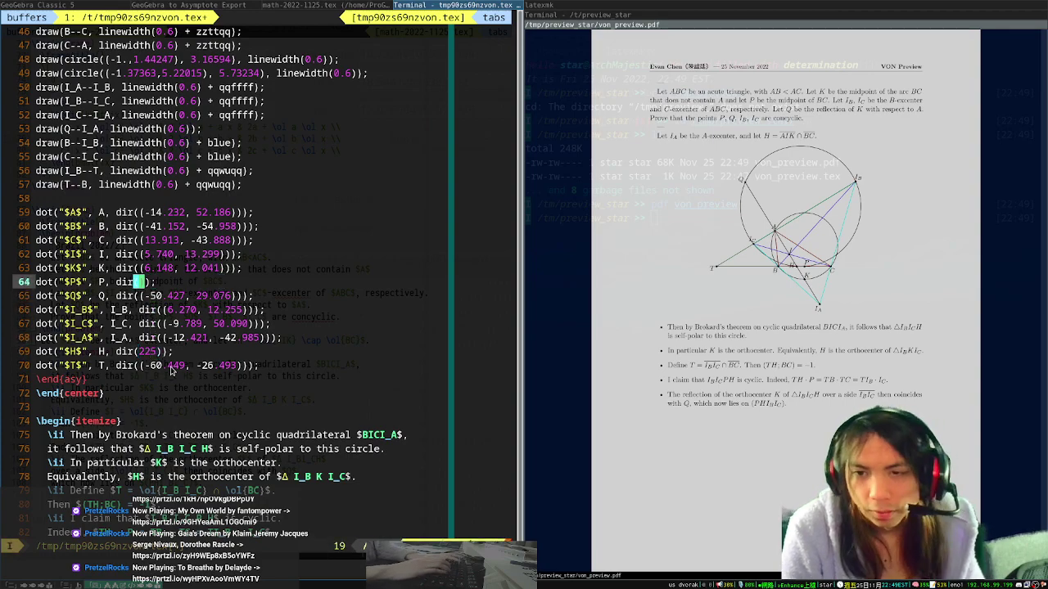
type("315")
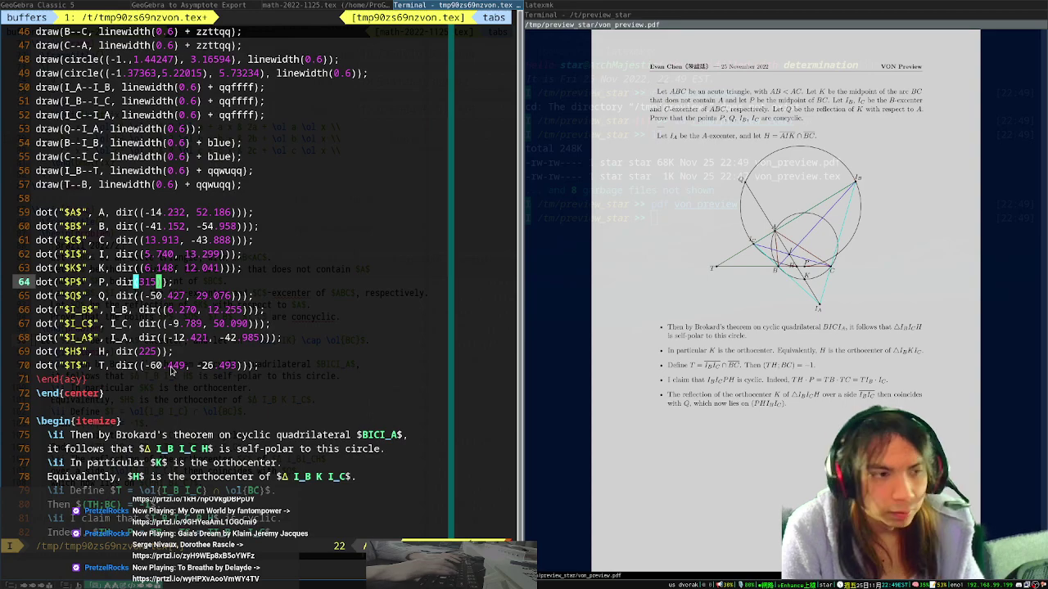
key("BackSpace")
key("BackSpace")
type("0")
key("Escape")
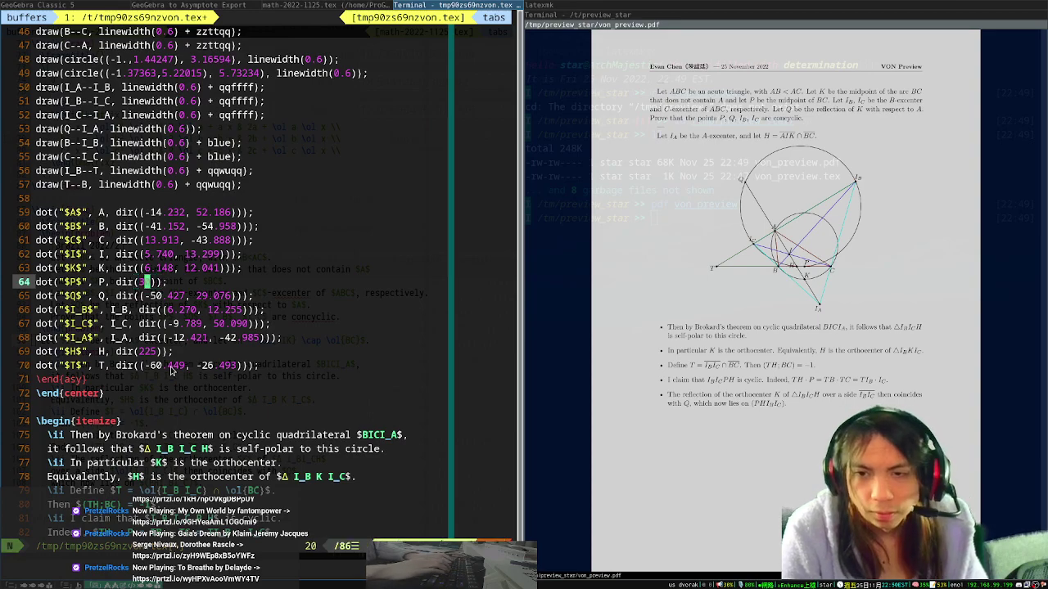
- Set point P's label direction to 135 and save all open files
key("h")
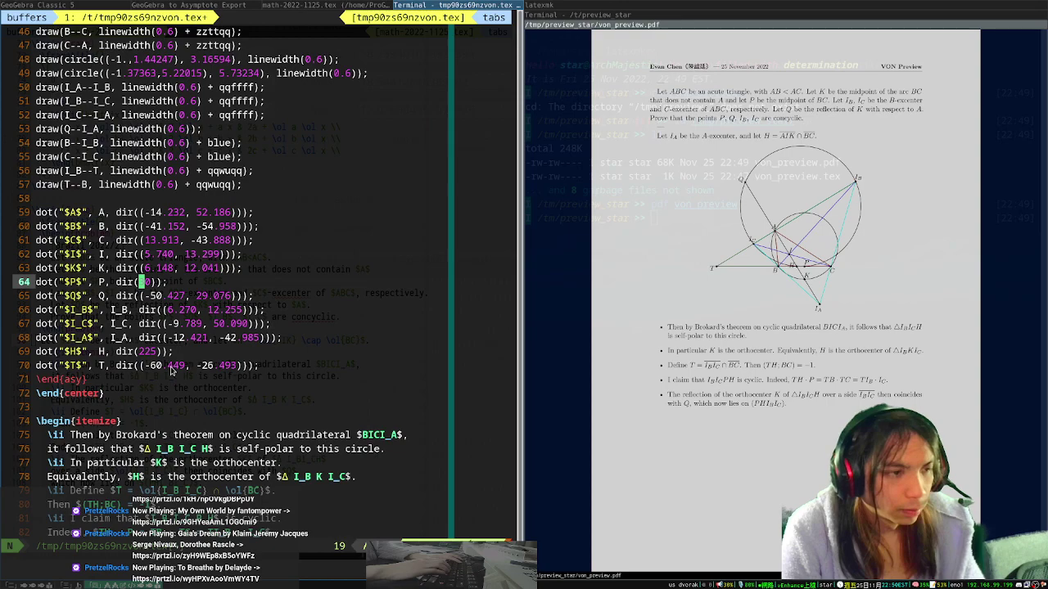
key("i")
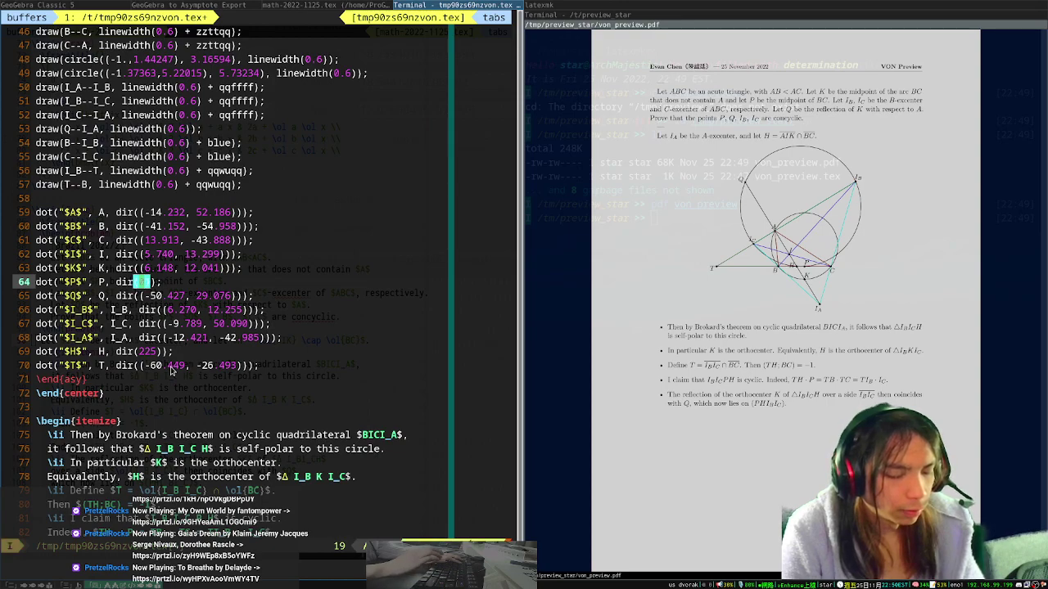
type("1350")
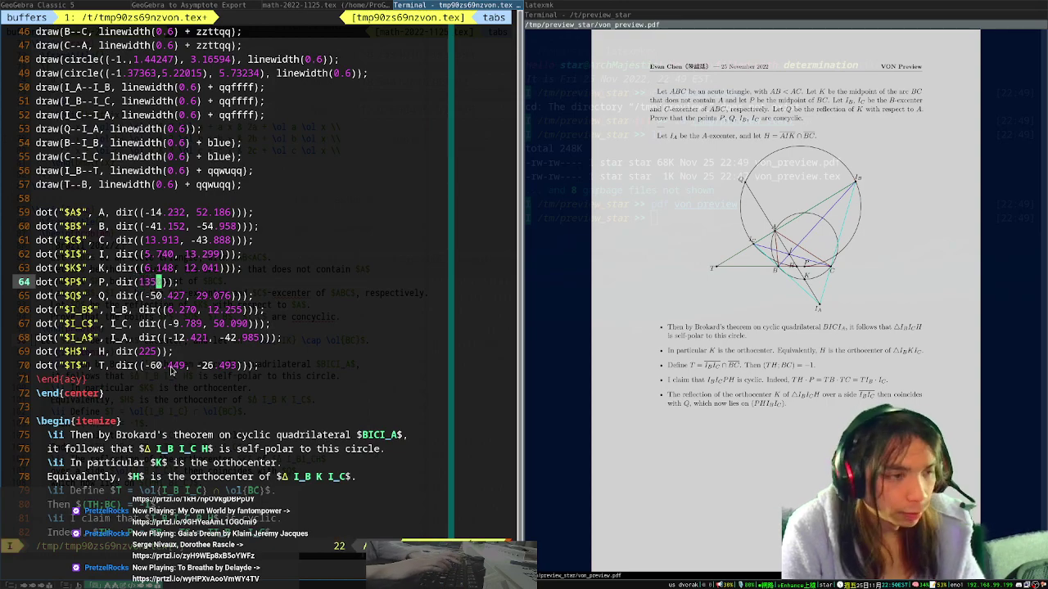
key("Escape")
type("jkx:w")
key("Return")
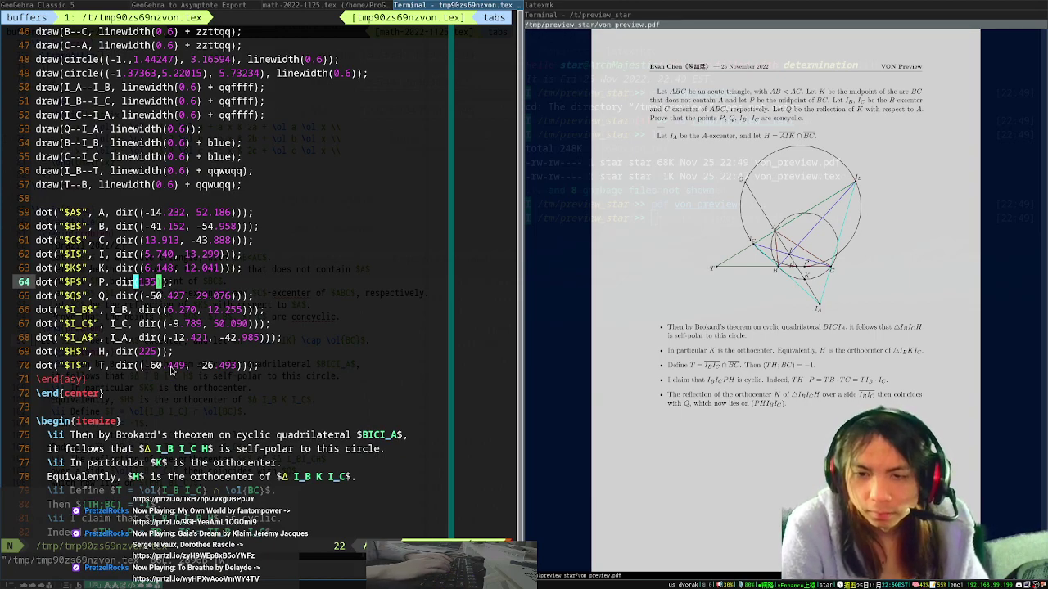
key("shift+g")
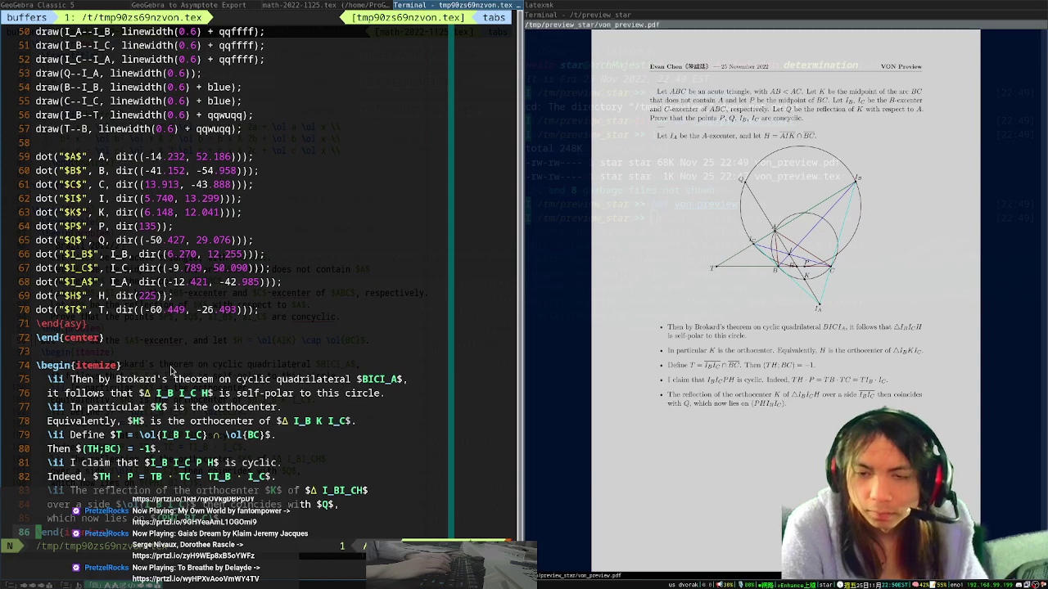
type(":wall")
key("Return")
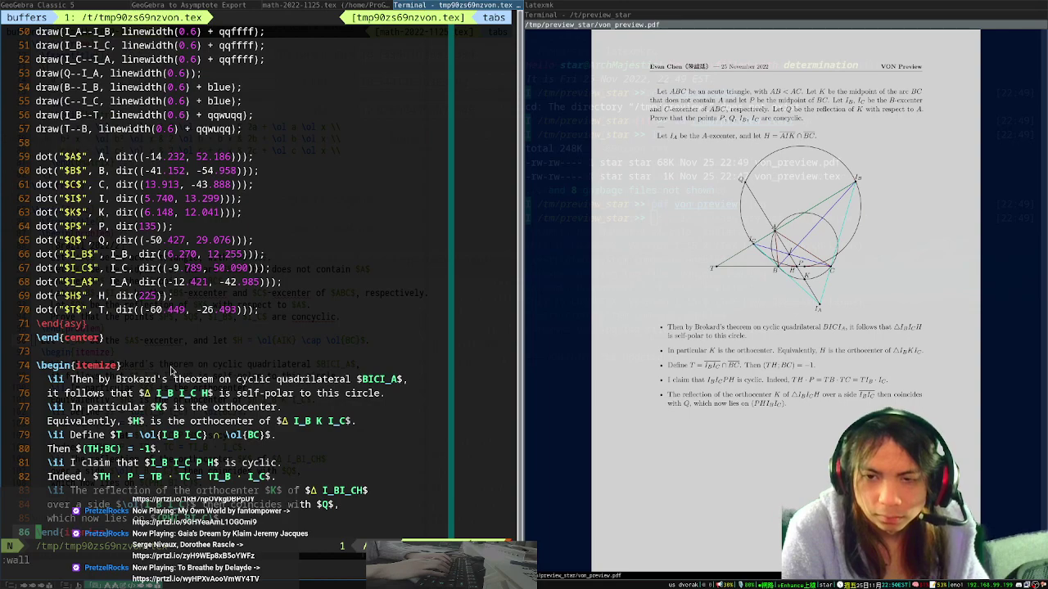
- Set point P's label direction on line 64 to 115, save, and go back to the beginning of the entry
left_click(150, 227)
type("cw15")
key("Escape")
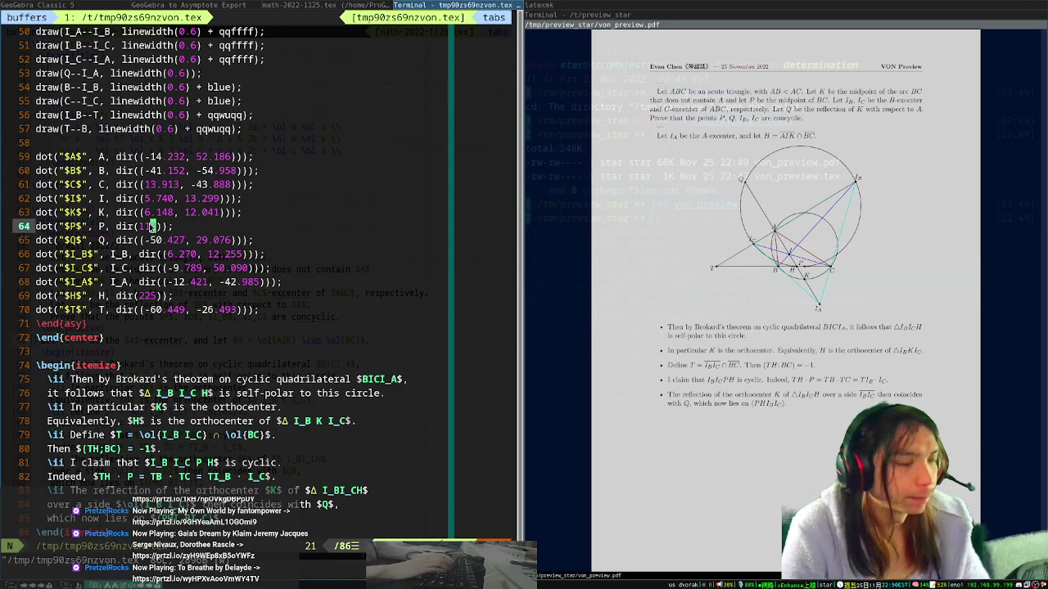
key("g")
key("g")
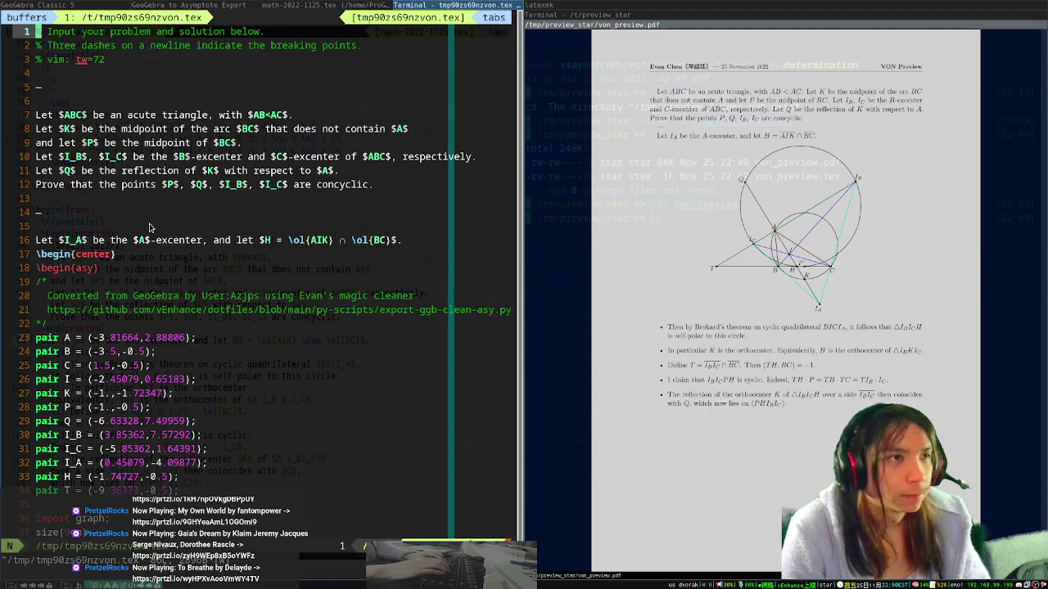
- Switch to the Twitch stream manager in qutebrowser and open the chat's artofproblemsolving.com easy_geometry link in a new tab
key("super+1")
key("super+2")
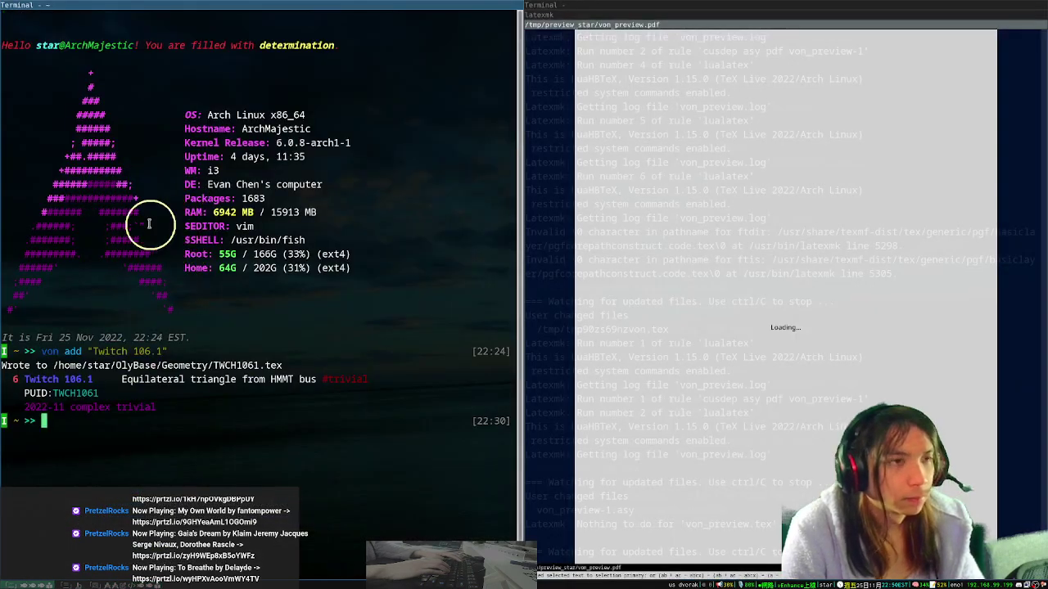
key("super+3")
key("super+3")
key("super+2")
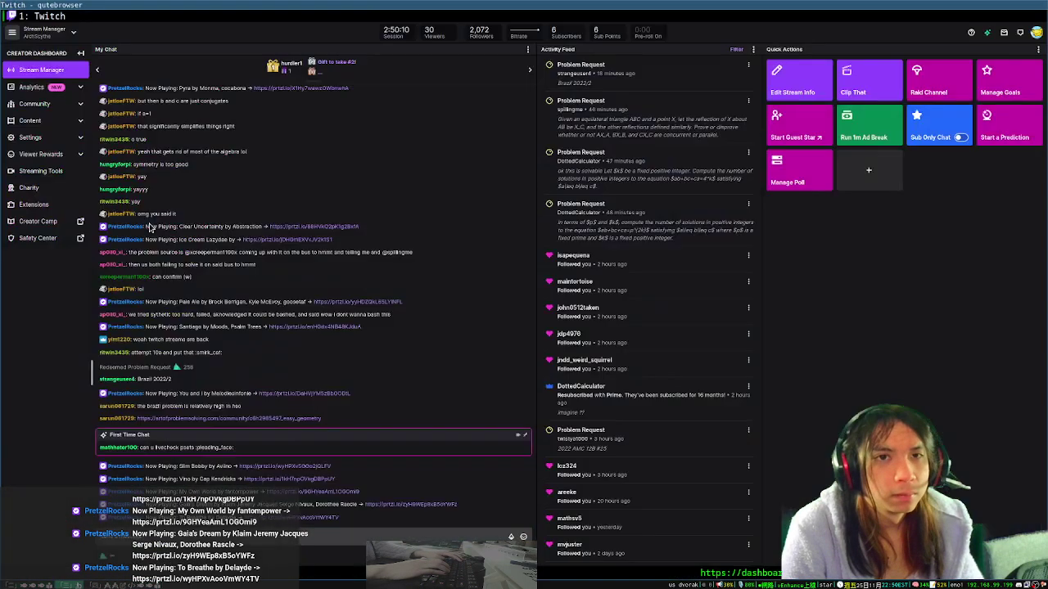
key("super+1")
key("super+2")
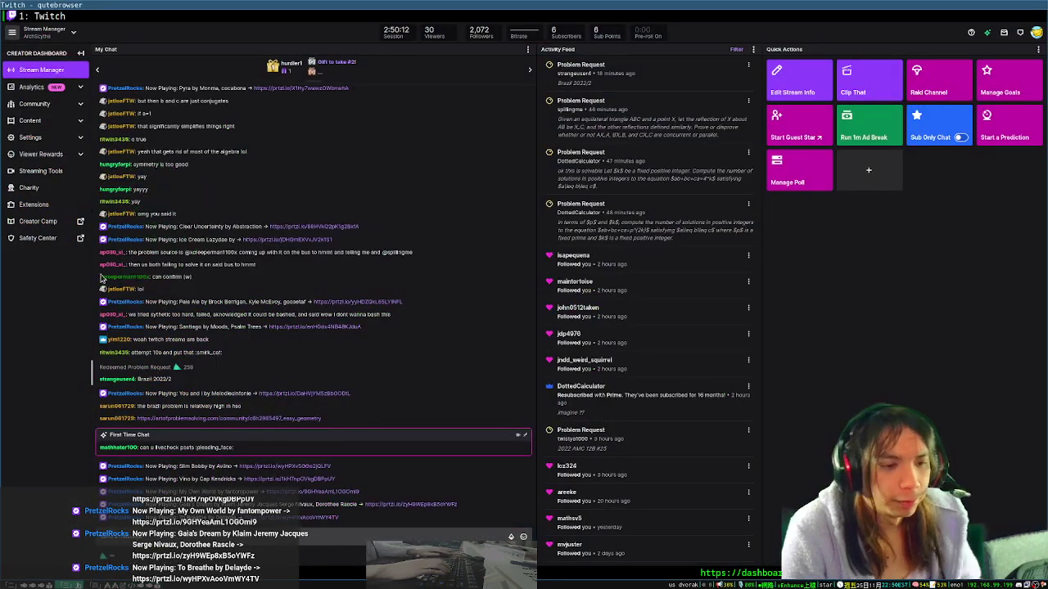
left_click(197, 421)
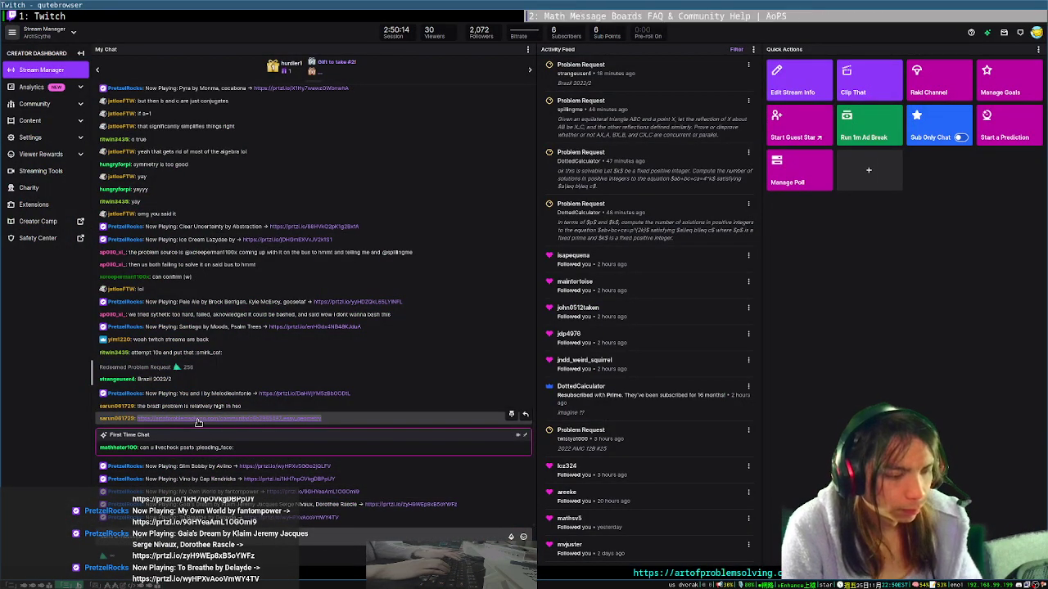
- Return to the editing workspace and close the GeoGebra to Asymptote Export window
key("super+1")
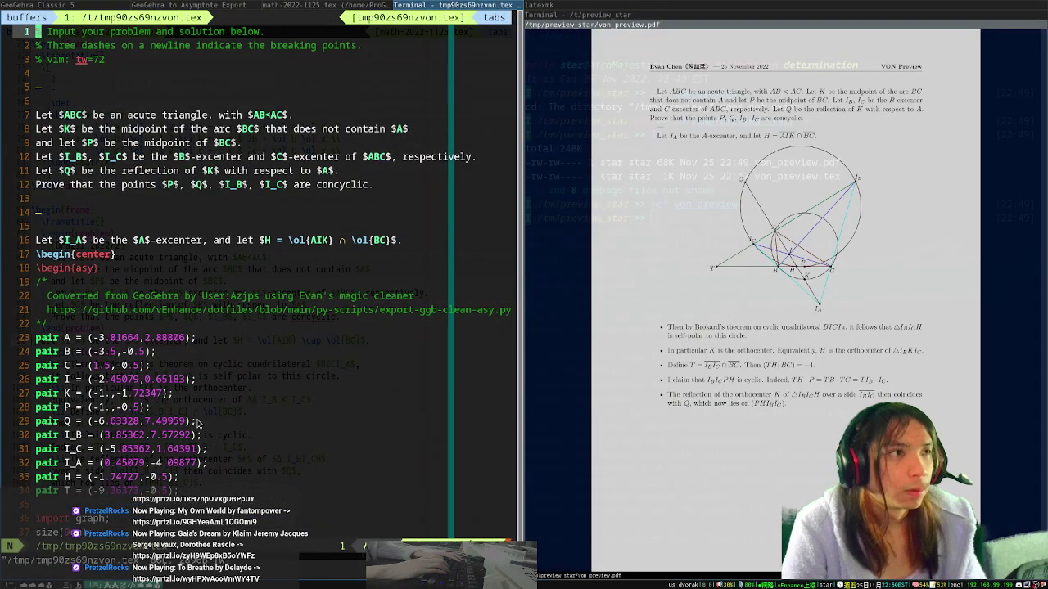
key("super+Left")
key("super+Left")
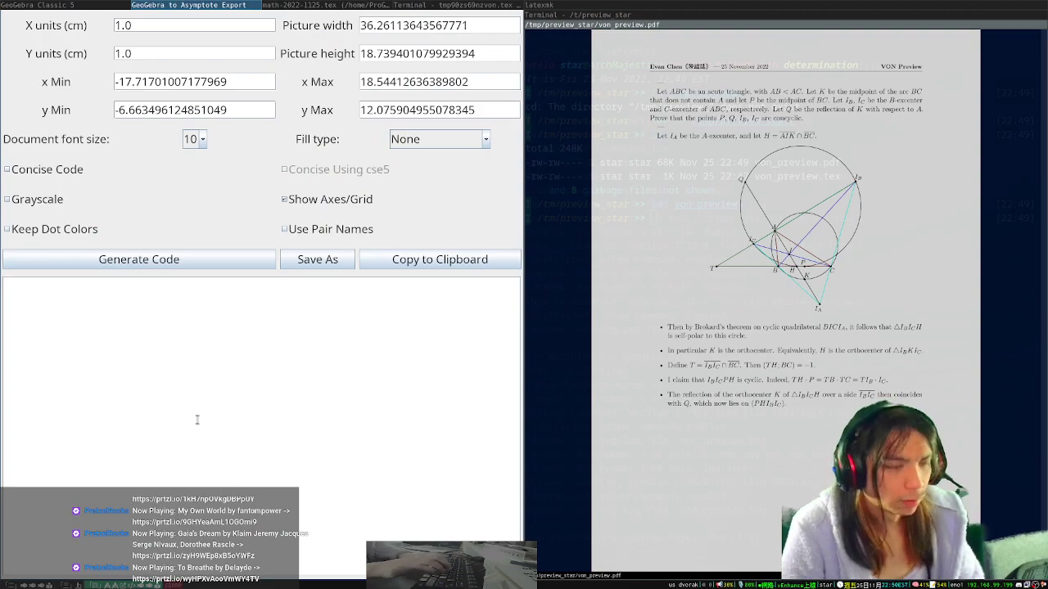
key("super+shift+q")
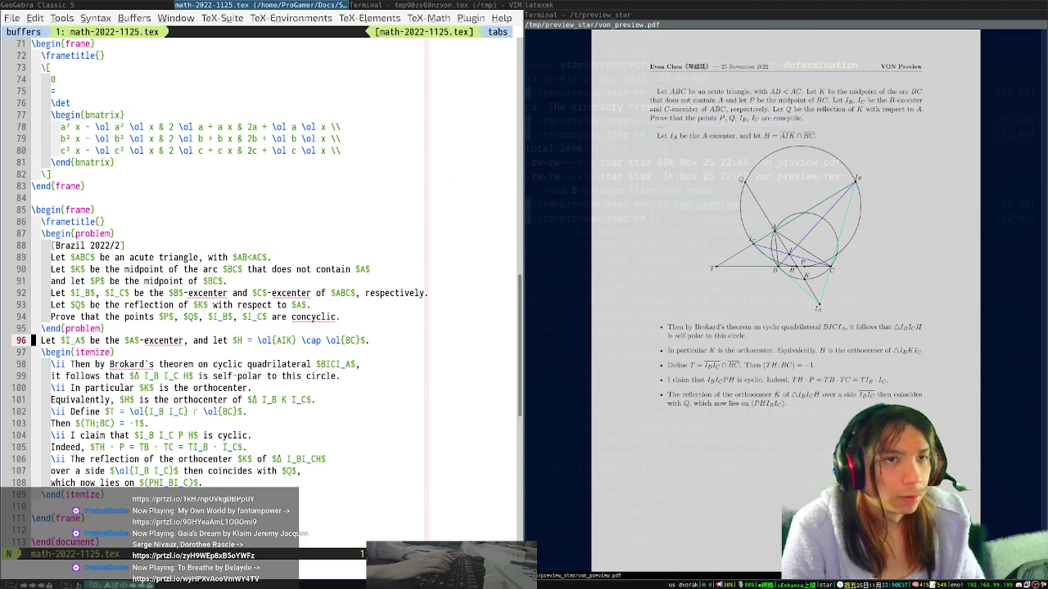
- Close the preview_star terminal, the latexmk terminal and the von_preview.pdf viewer
key("super+Right")
key("super+Right")
key("super+Up")
key("super+shift+q")
key("super+Up")
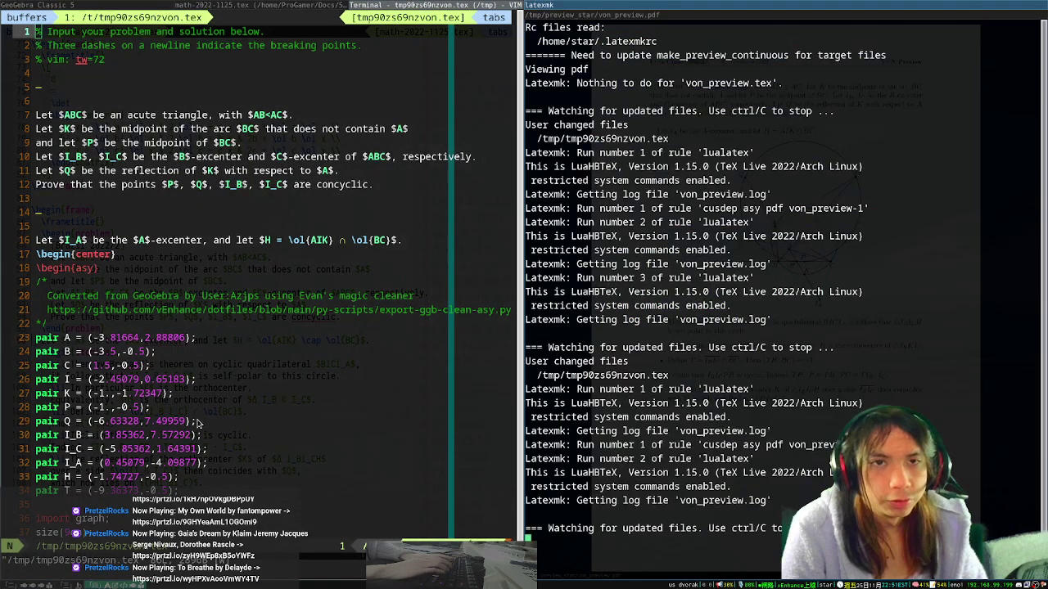
key("super+shift+q")
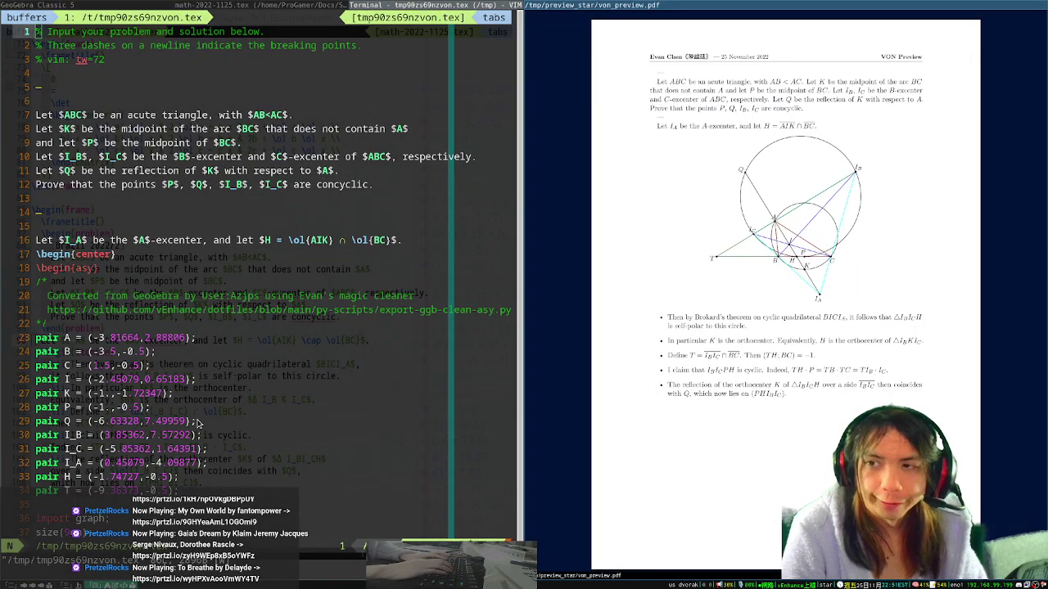
key("super+shift+q")
- Switch to the Easy geometry thread in qutebrowser and copy the direct link of its first post
key("super+2")
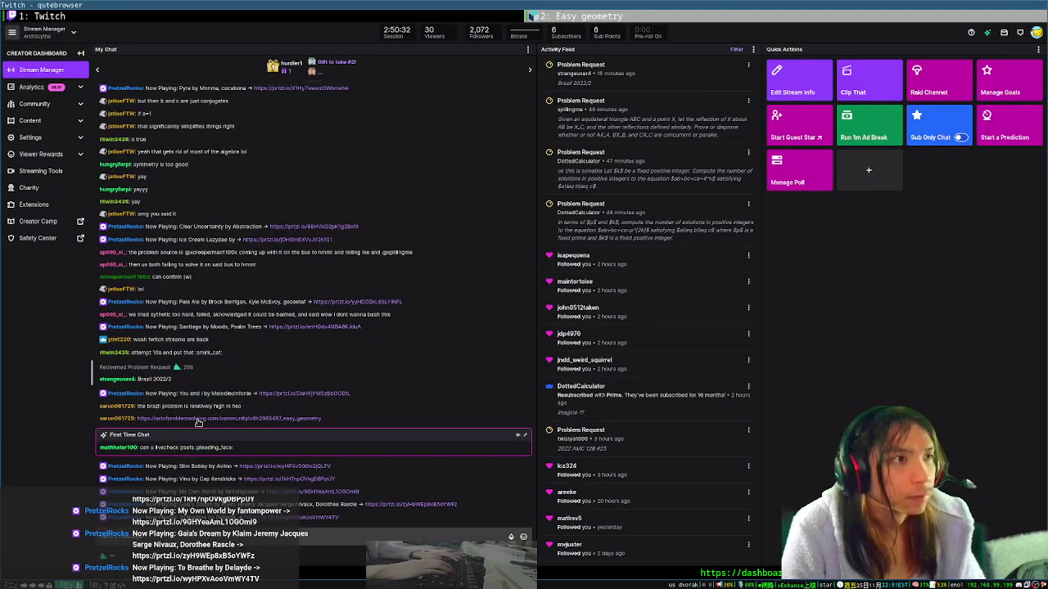
key("super+2")
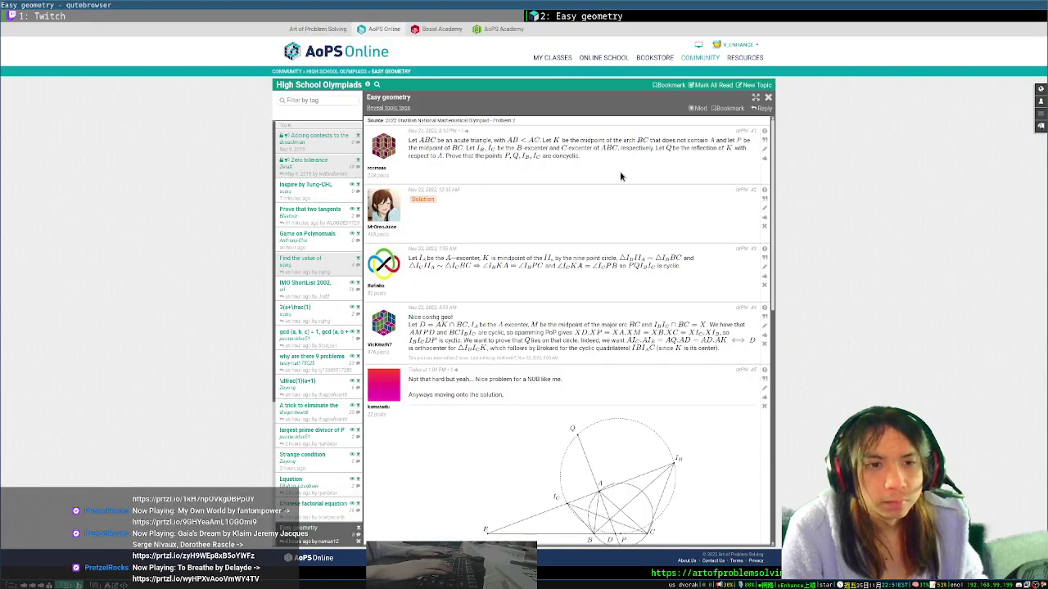
triple_click(590, 140)
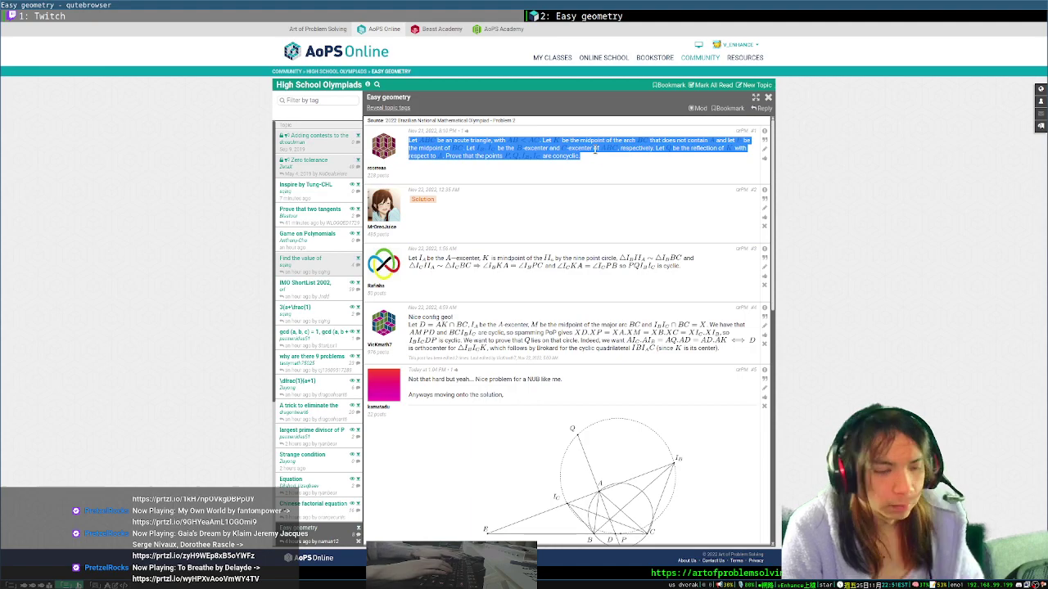
left_click(753, 130)
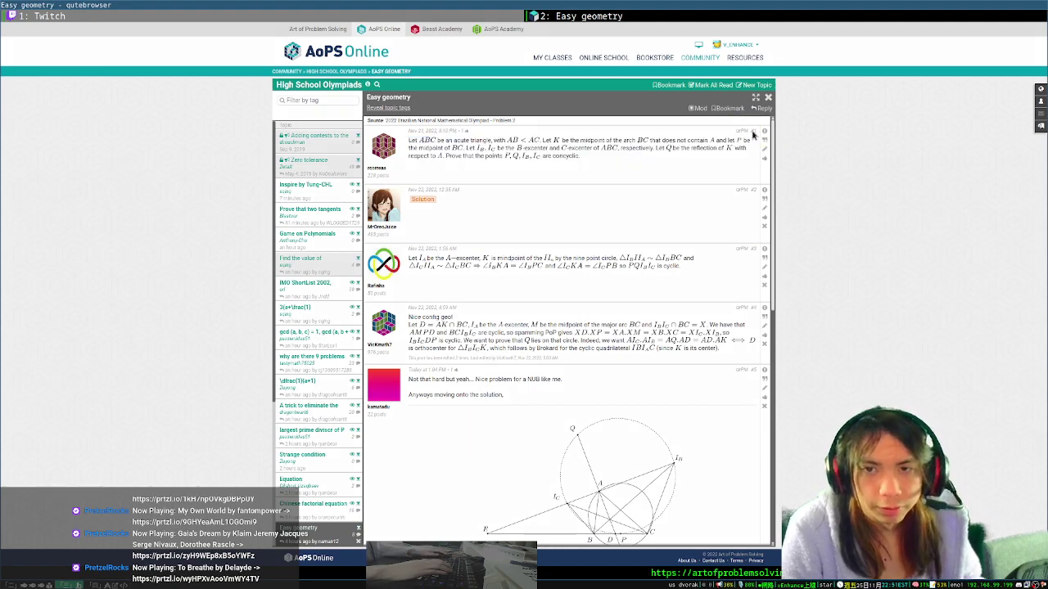
right_click(483, 236)
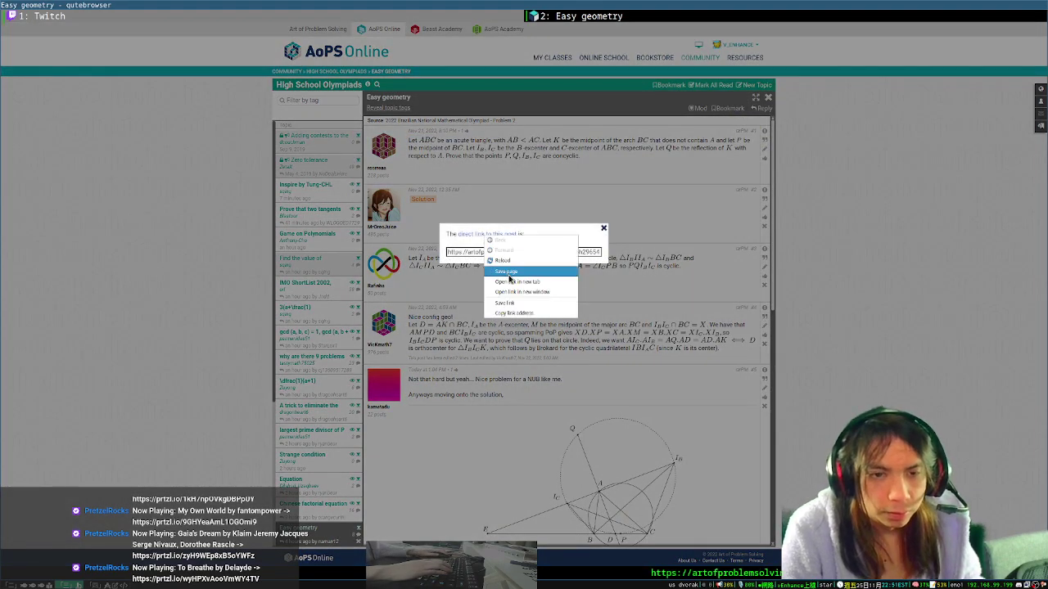
left_click(519, 314)
left_click(860, 259)
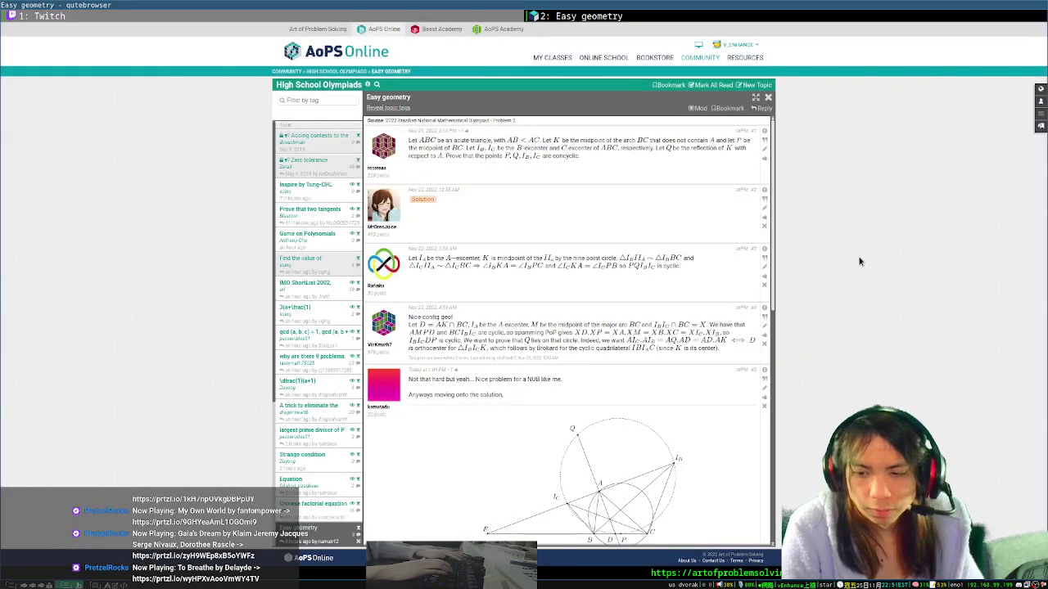
- Return to the editing workspace, then save and close the problem and solution file to reach the metadata
key("super+5")
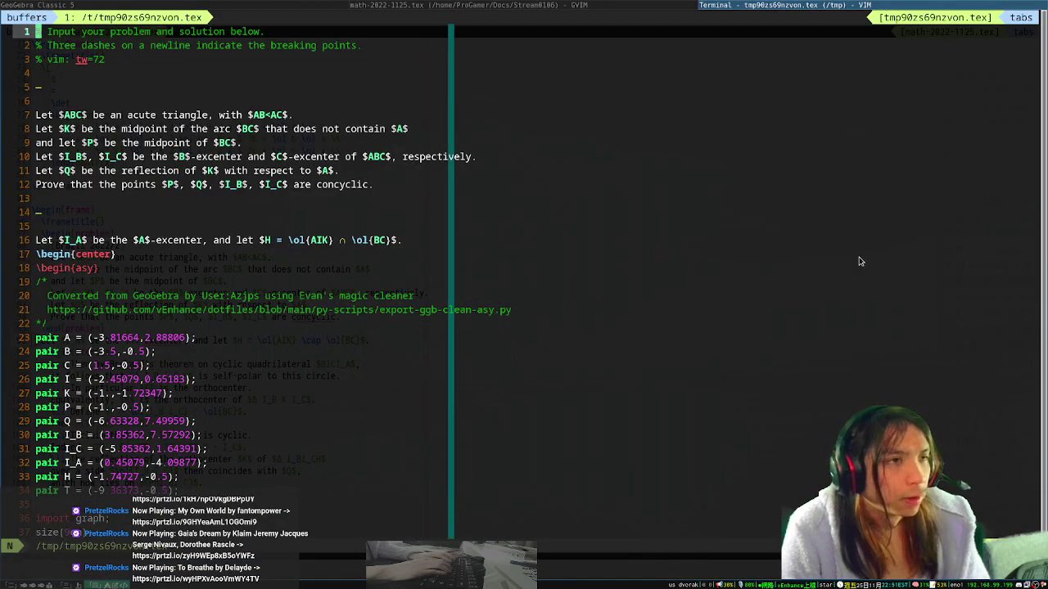
key("shift+z")
key("shift+z")
- Add a url line below hardness in the metadata and paste the copied post link into it
key("braceright")
key("braceright")
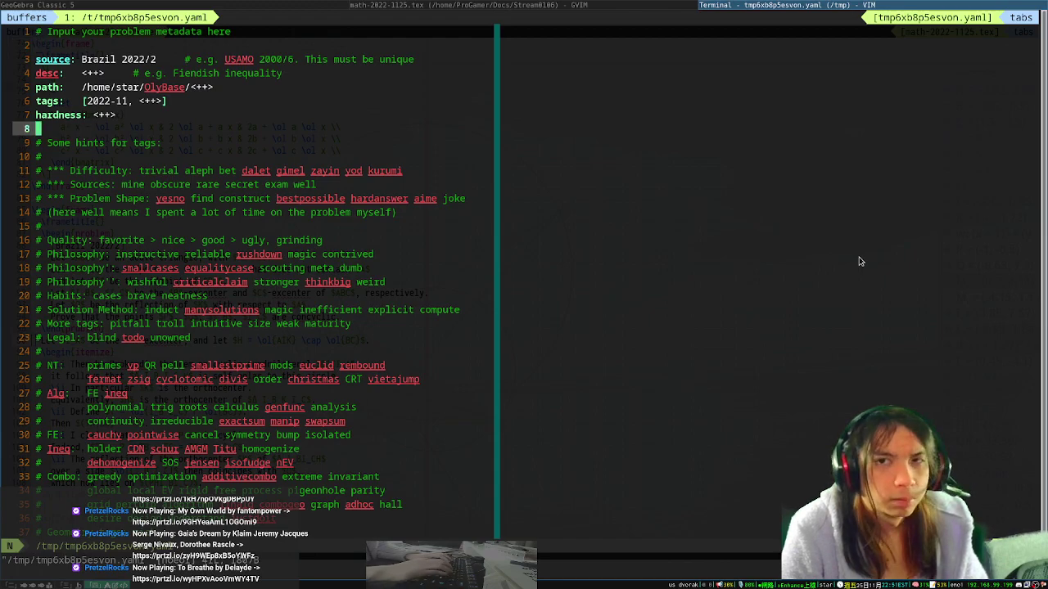
key("shift+o")
type("url:")
key("ctrl+r")
key("plus")
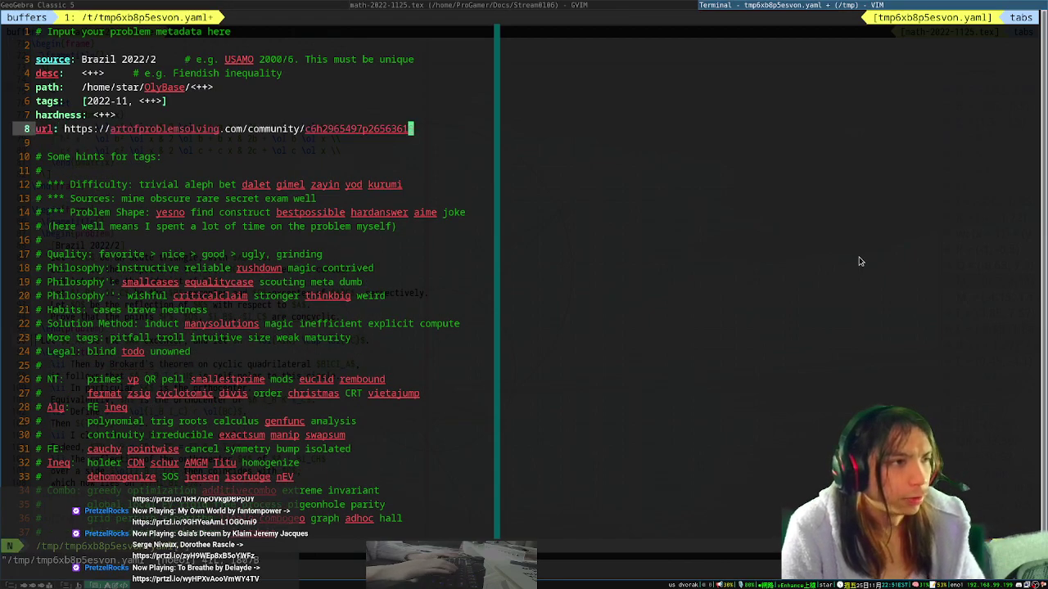
- Shorten the domain in the url line from artofproblemsolving to aops
key("0")
key("f")
key("a")
key("c")
key("t")
key("period")
type("aops")
key("Escape")
- Fill in the problem's desc placeholder with "Standard American Brokard geo"
key("k")
key("k")
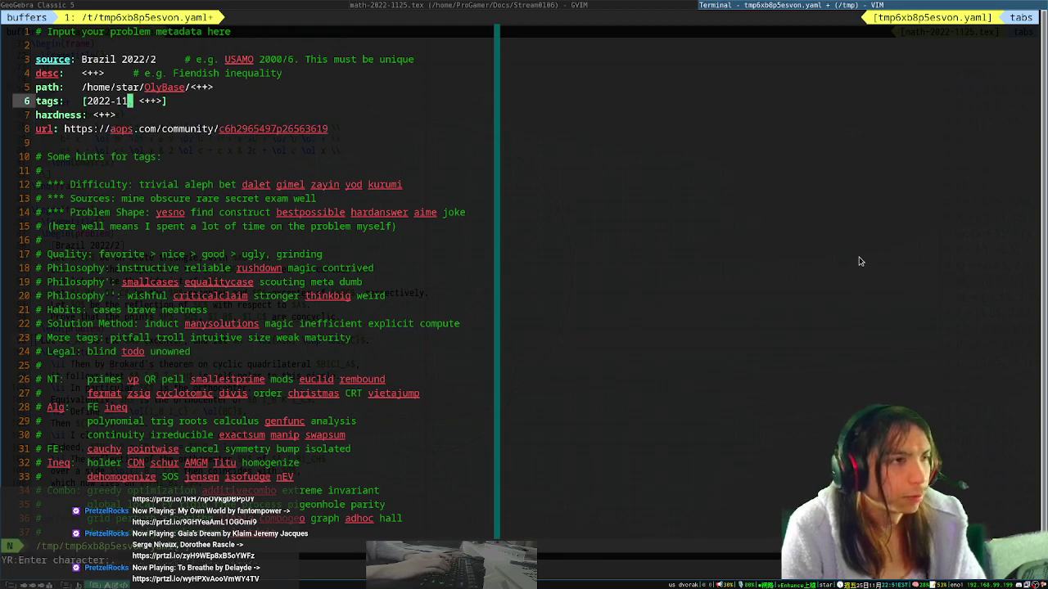
key("k")
key("k")
key("k")
key("k")
key("ctrl+j")
type("Standard A")
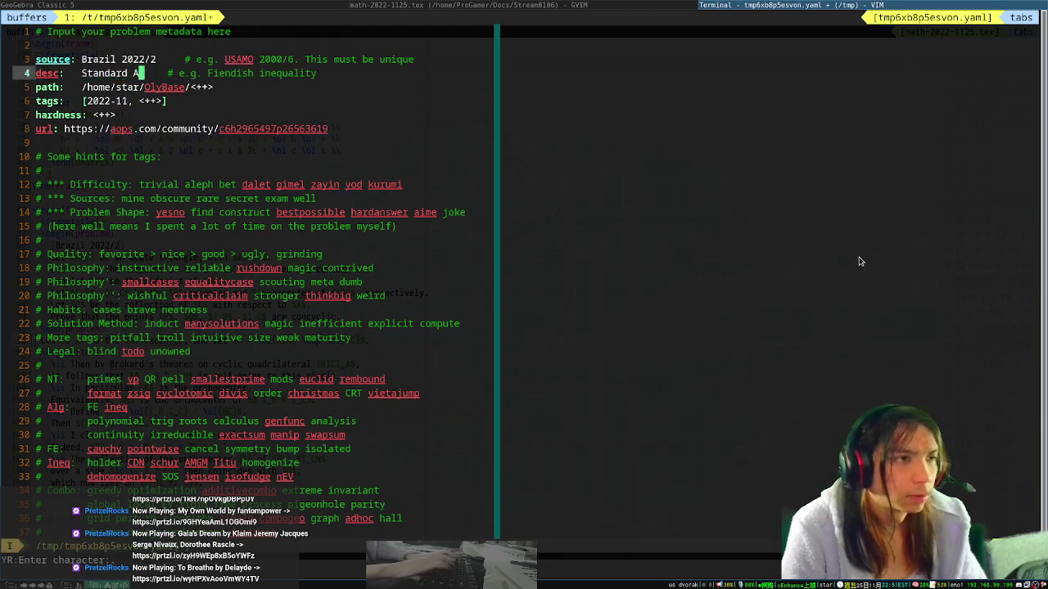
type("merican Brokard geom")
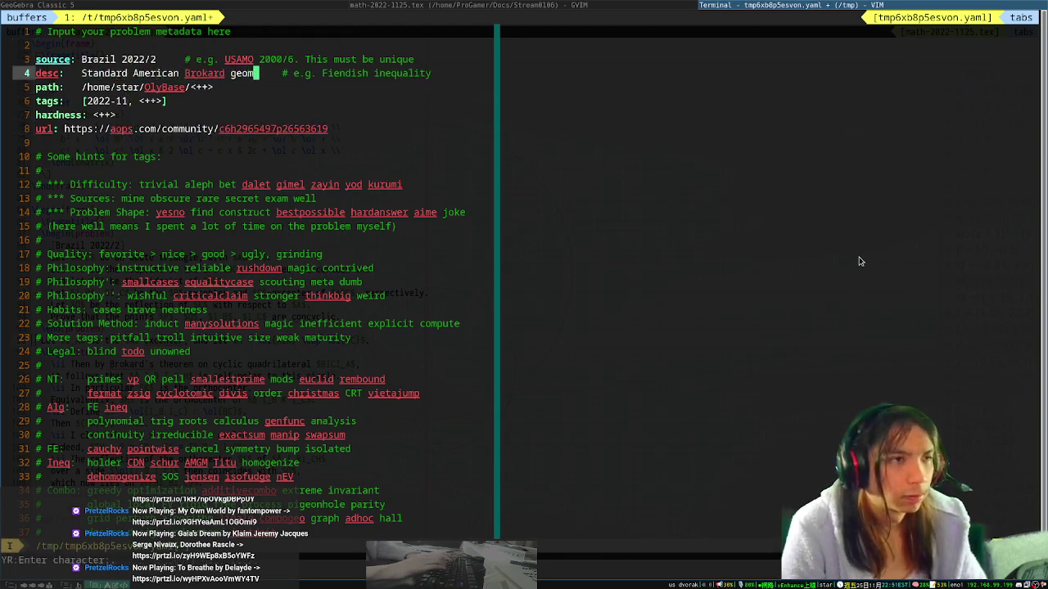
key("BackSpace")
- Complete the path with Geometry/ and add the tags projective, pop and aleph
key("ctrl+j")
type("Geometry/")
key("ctrl+j")
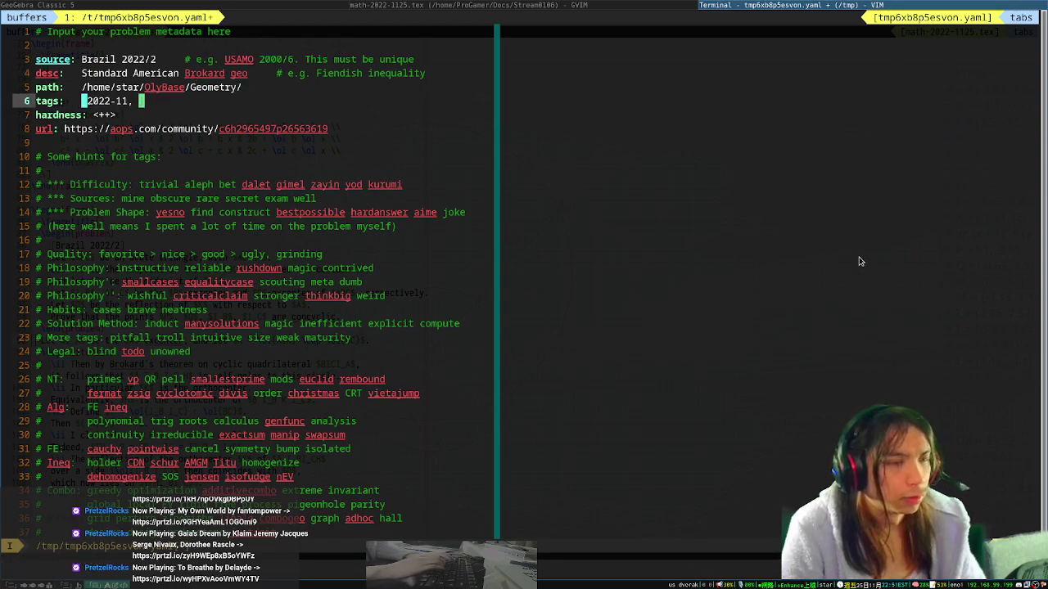
type("projective, pop, ")
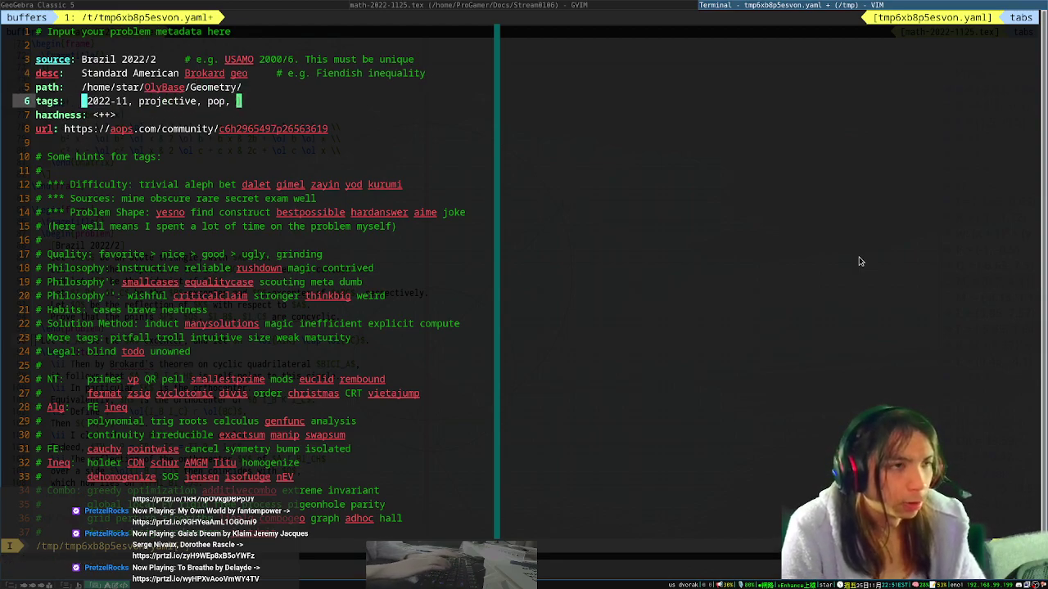
type("alep")
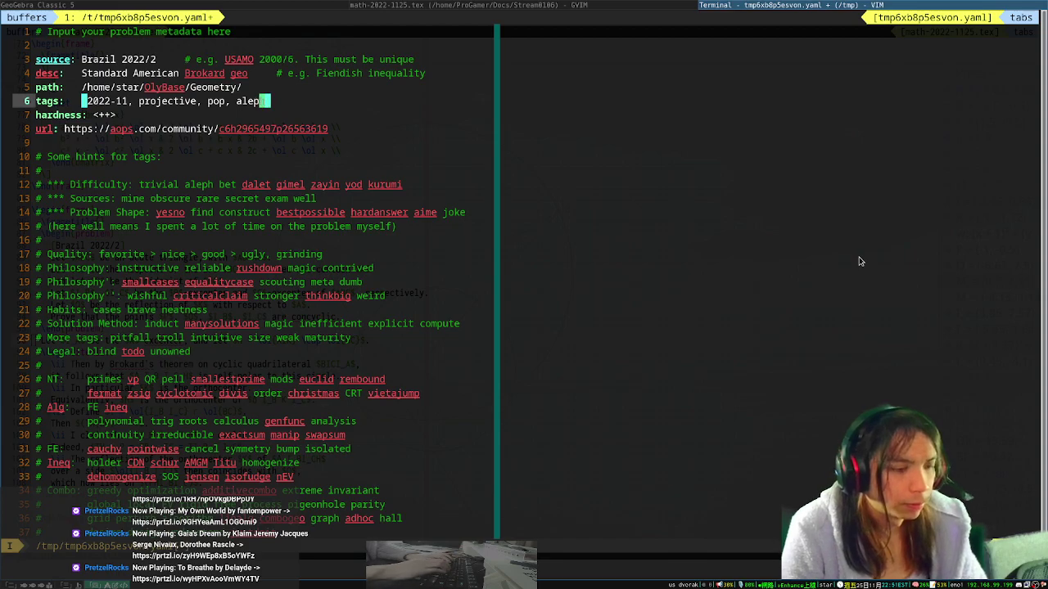
key("Escape")
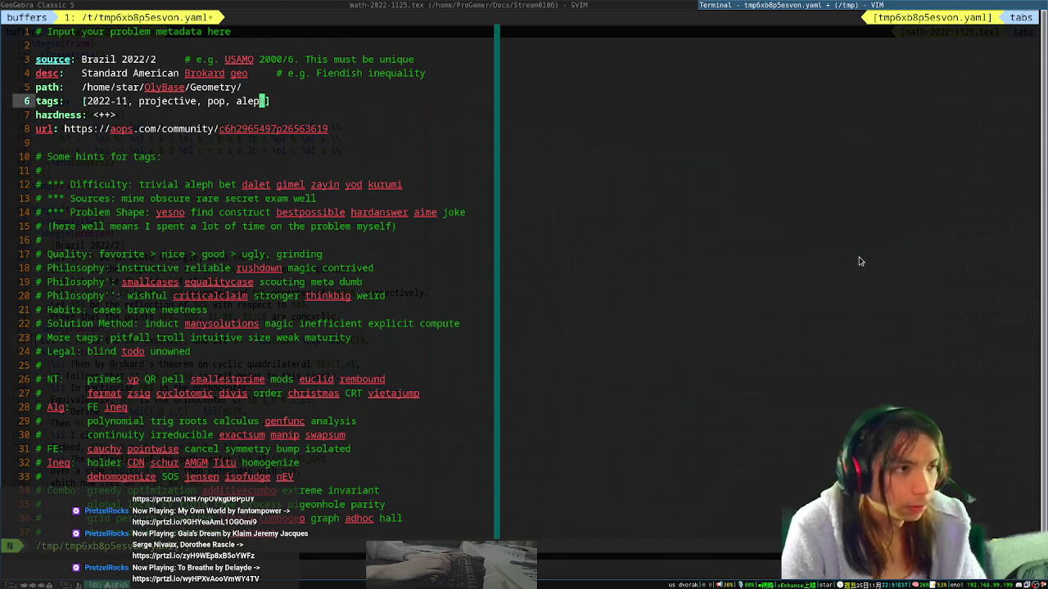
- Set the problem's hardness to 7, then save the metadata and quit the editor
key("ctrl+j")
type("7")
key("Escape")
type(":wq")
key("Return")
- Copy the solution of the added problem to the clipboard with "von show 7 -ab 1 | putclip"
type("von shwo")
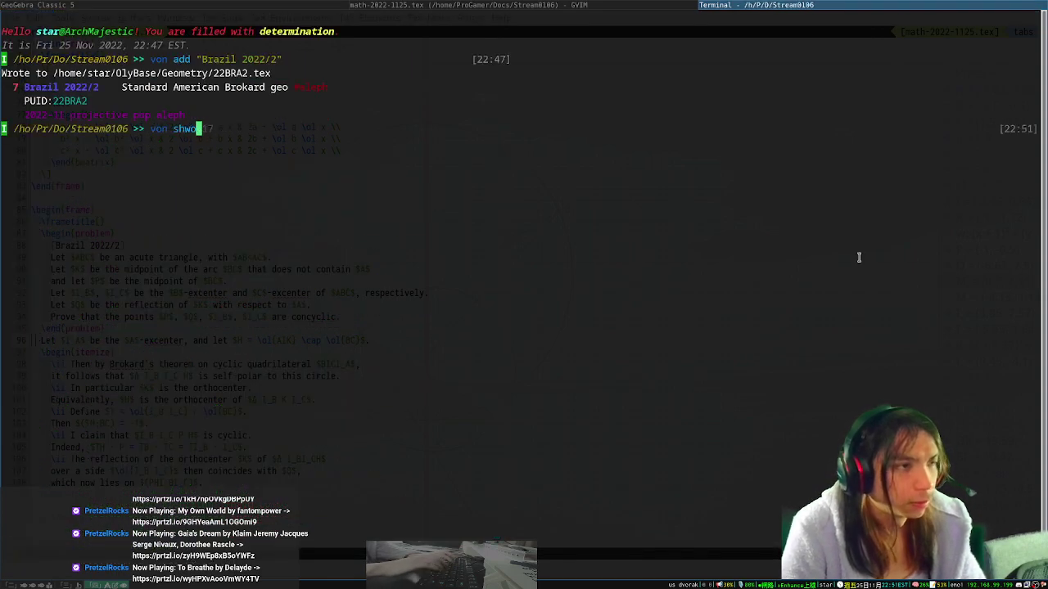
key("BackSpace")
key("BackSpace")
type("ow 7 -ab 1")
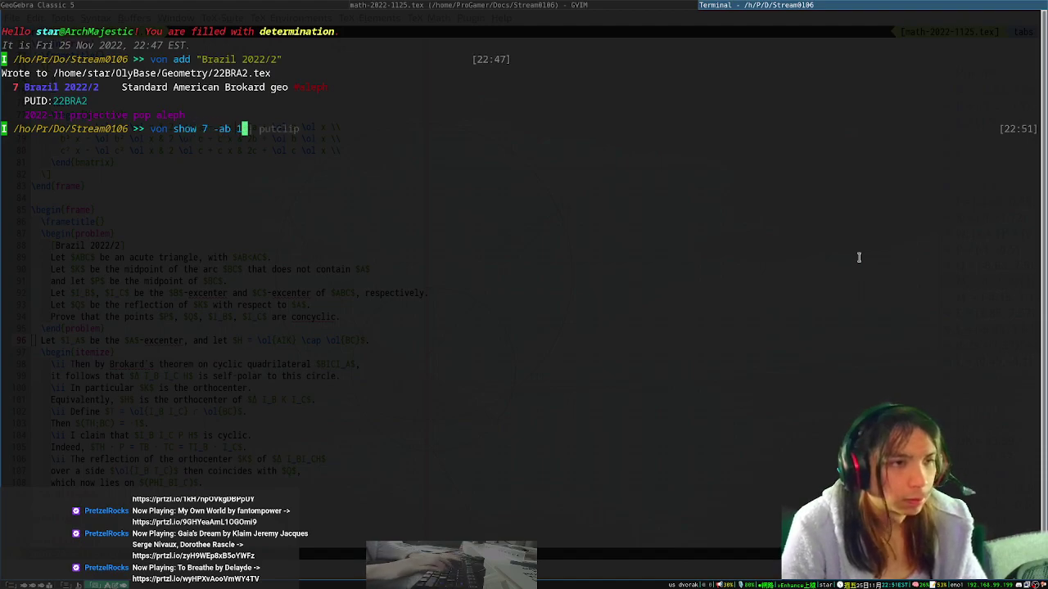
type(" | putclip")
key("Return")
- Switch to the Easy geometry thread in qutebrowser and open a quick reply at the end of the thread
key("alt+Tab")
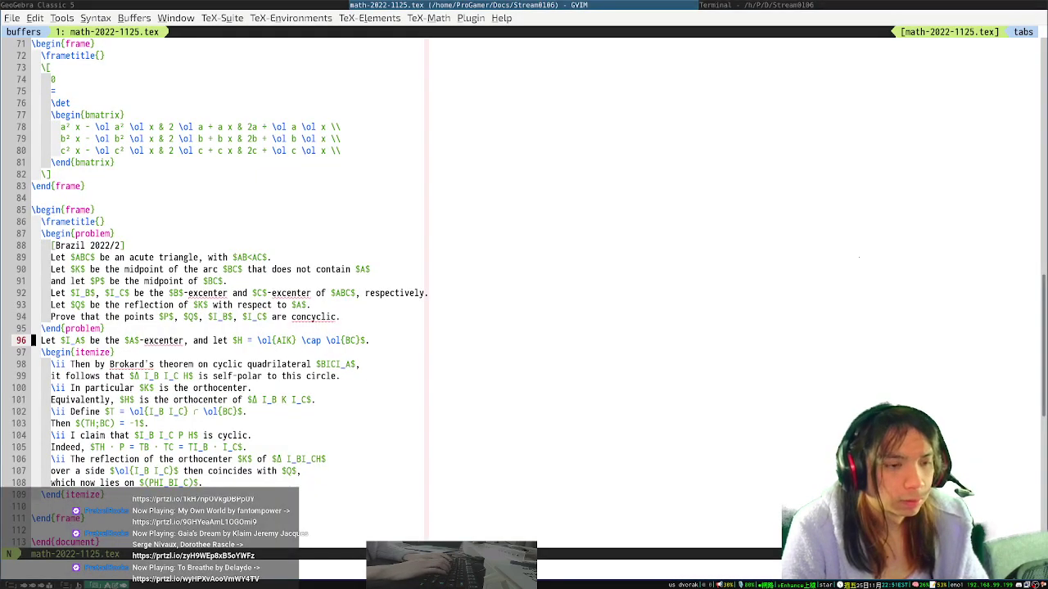
key("alt+Tab")
key("alt+Tab")
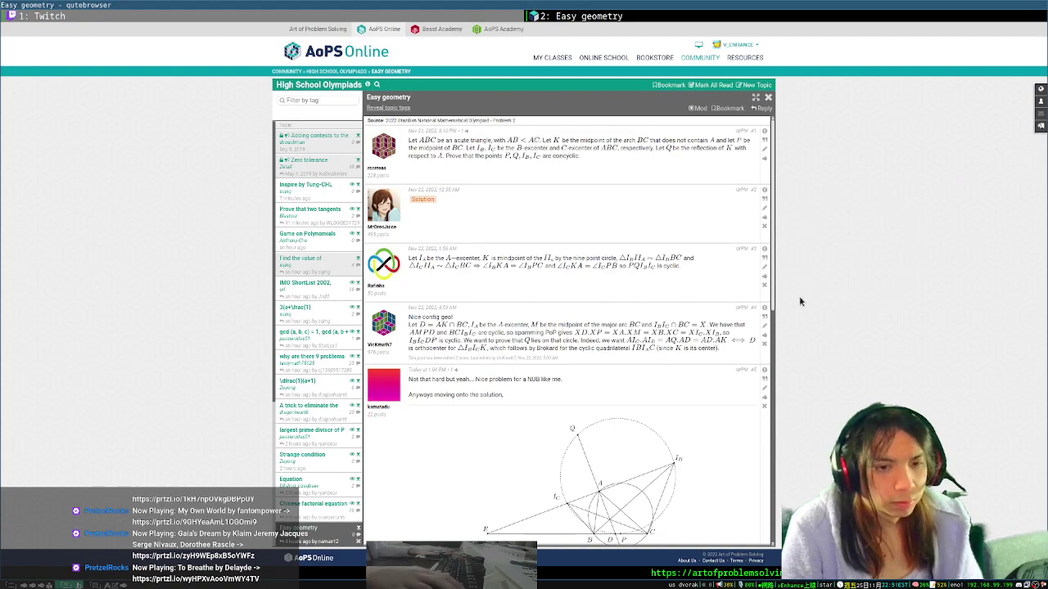
left_click(772, 544)
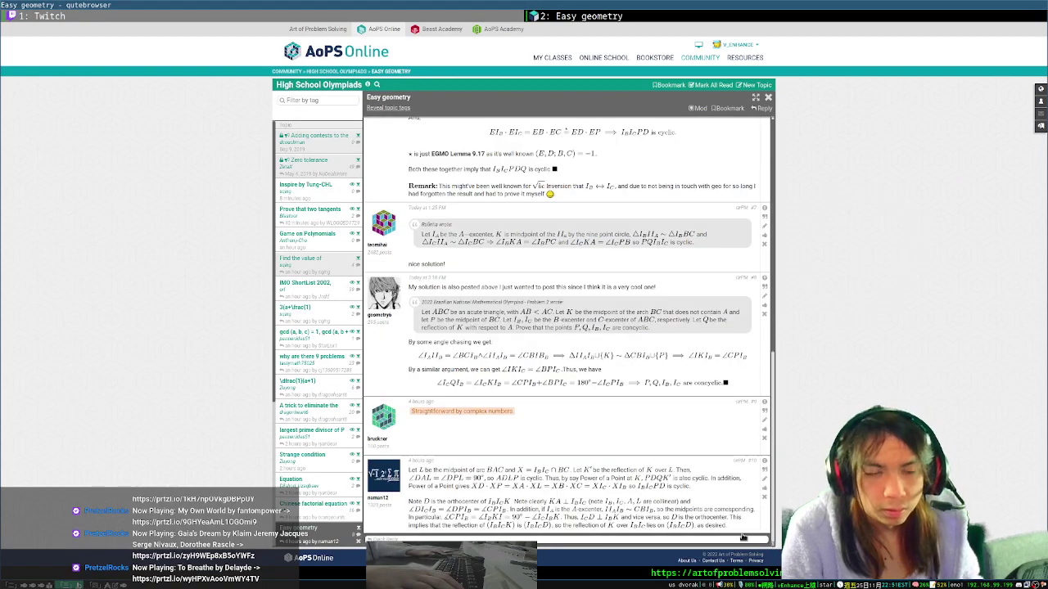
left_click(518, 537)
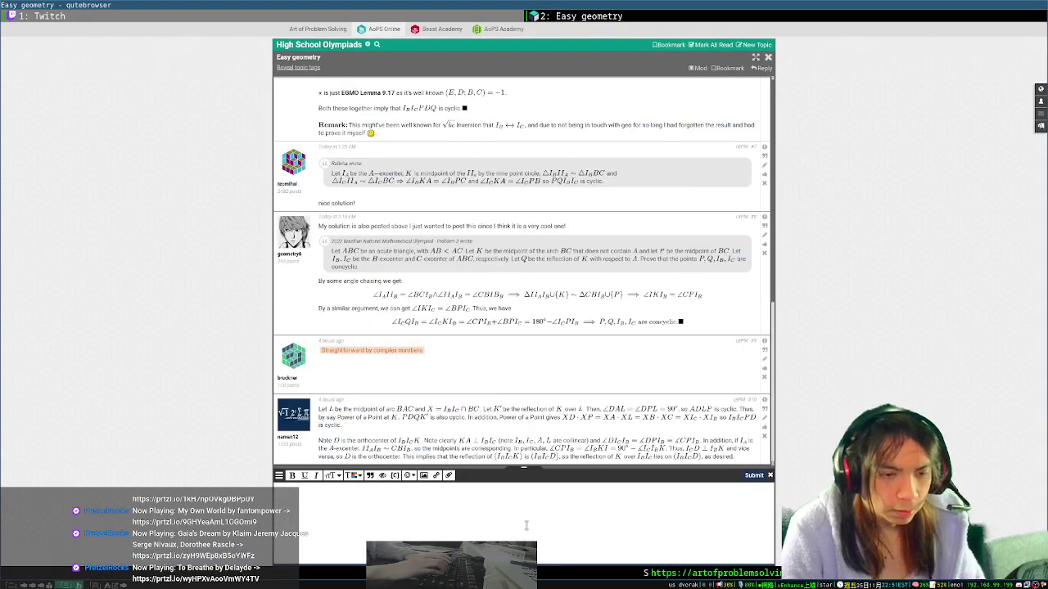
left_click(527, 526)
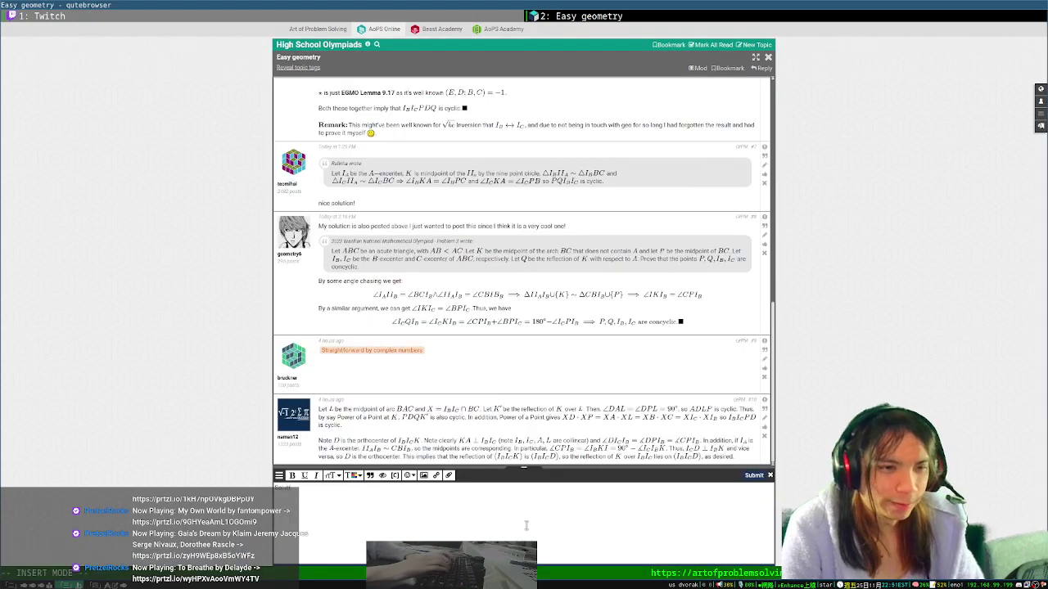
- Write "Solution from [i]Twitch Solves ISL[/i]:" in the reply, paste the copied solution and look back through the earlier posts
type("Solution from [i")
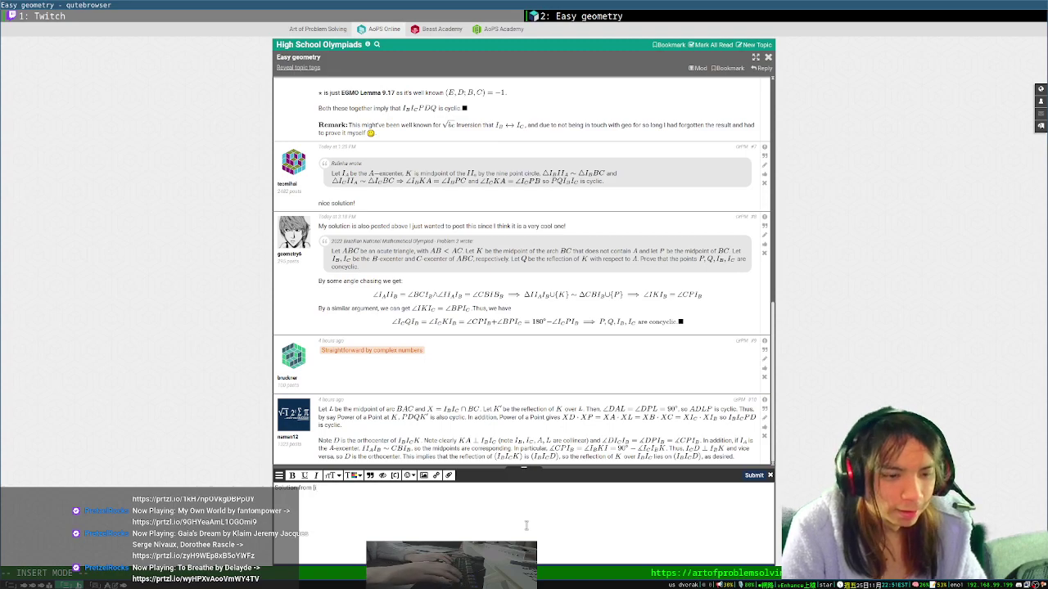
type("]Twitch  Solves ISL[/i]:")
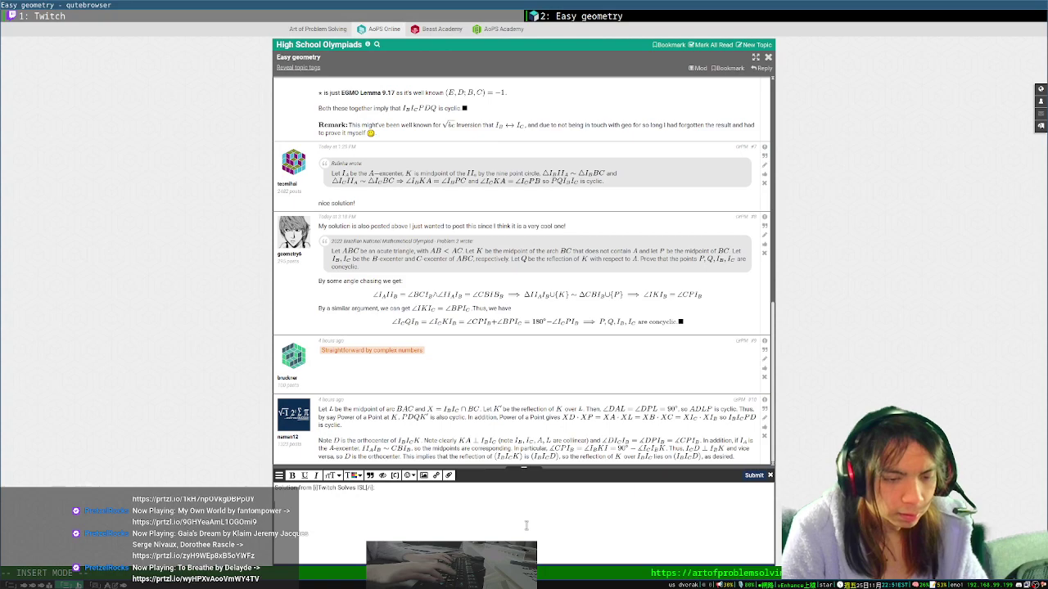
key("ctrl+v")
scroll(526, 526, "down", 3)
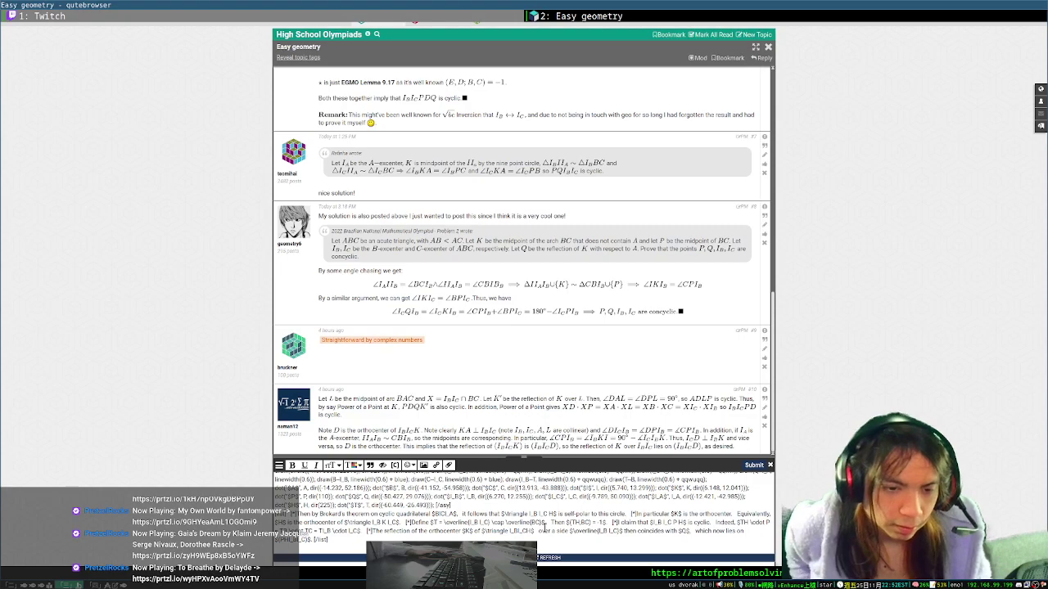
scroll(531, 409, "up", 5)
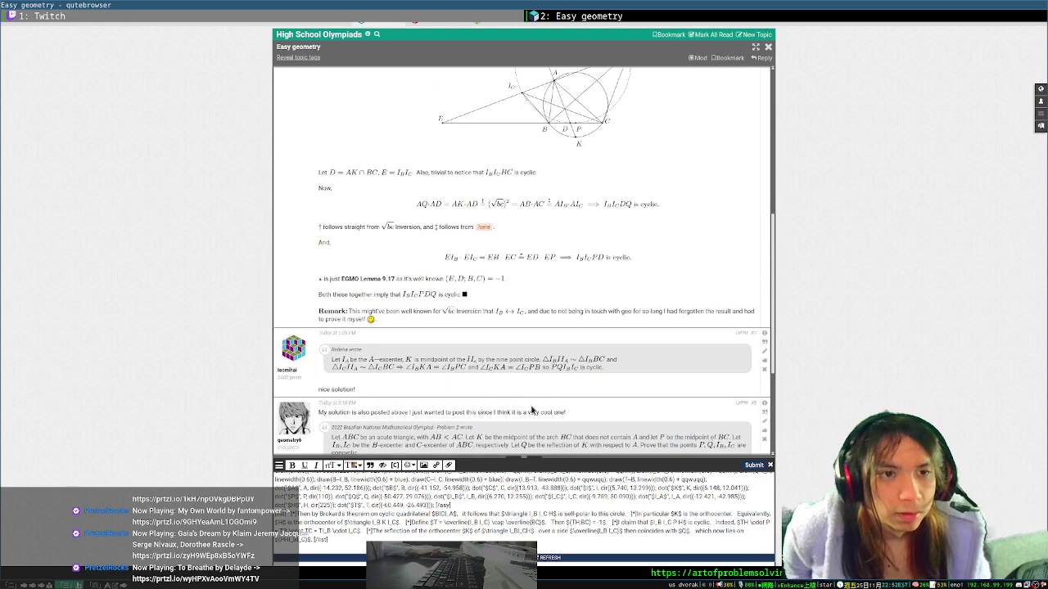
scroll(531, 410, "down", 1)
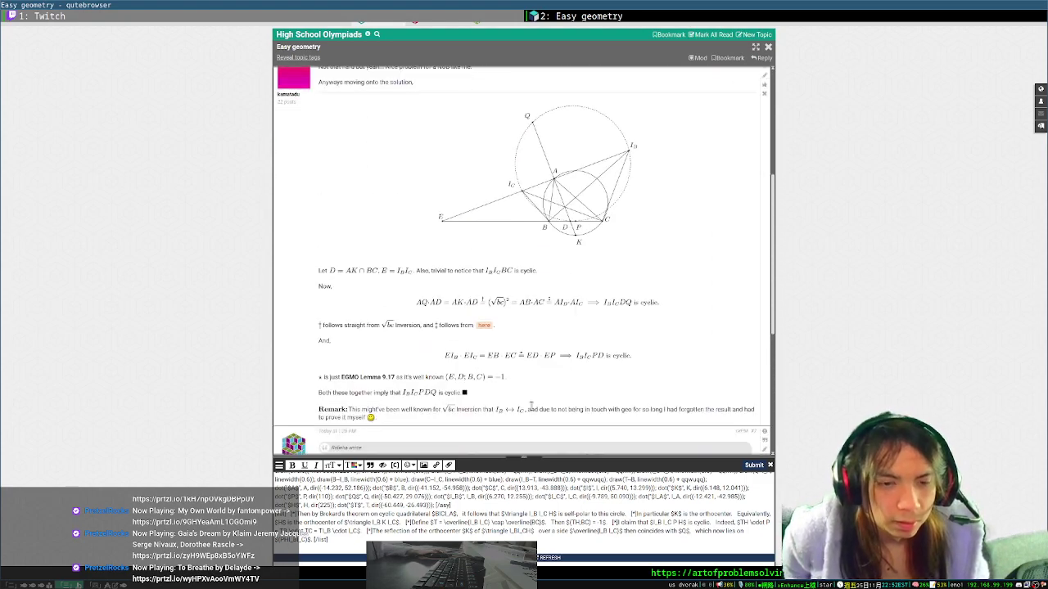
scroll(531, 406, "up", 3)
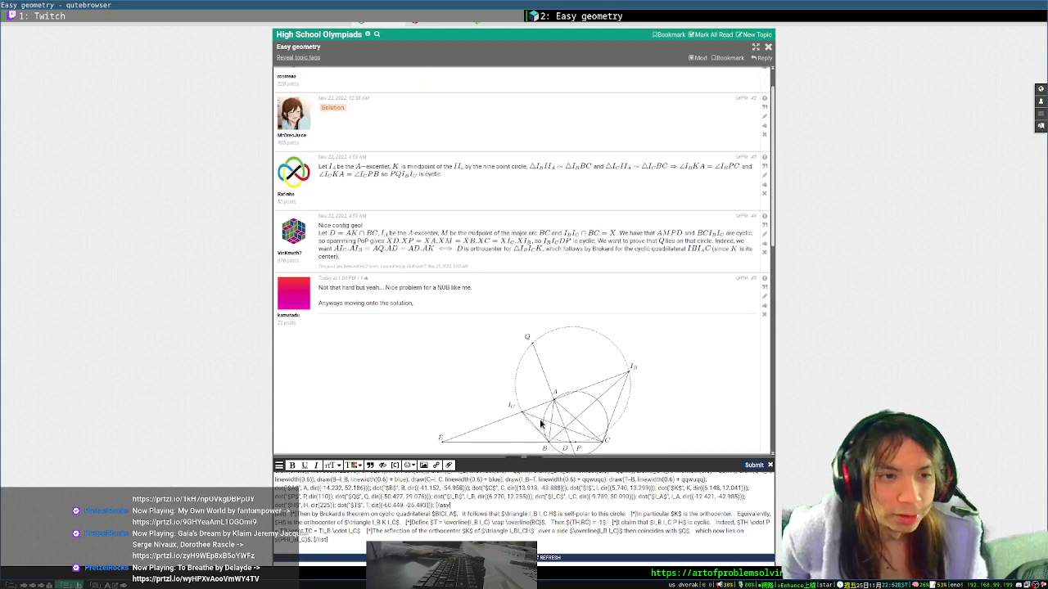